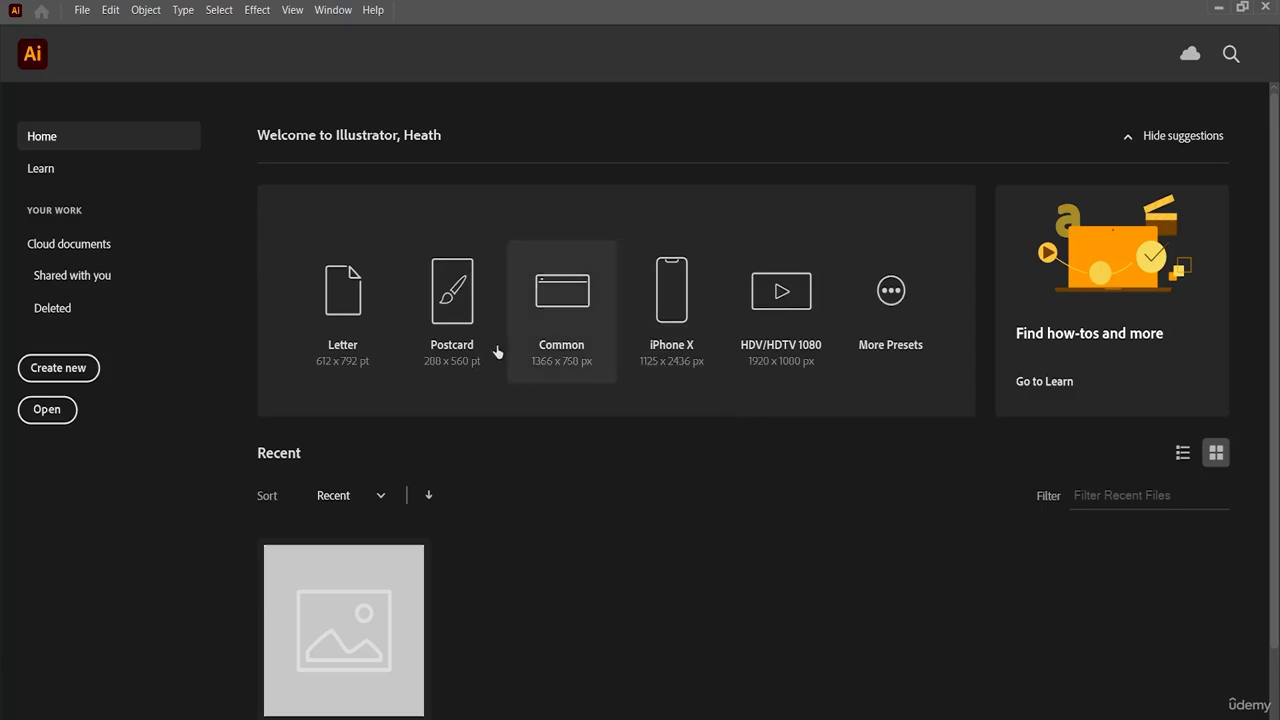
- Create a Letter-size document and draw two five-pointed stars side by side in the upper-left part of the page
{"action": "left_click", "coordinate": [345, 300]}
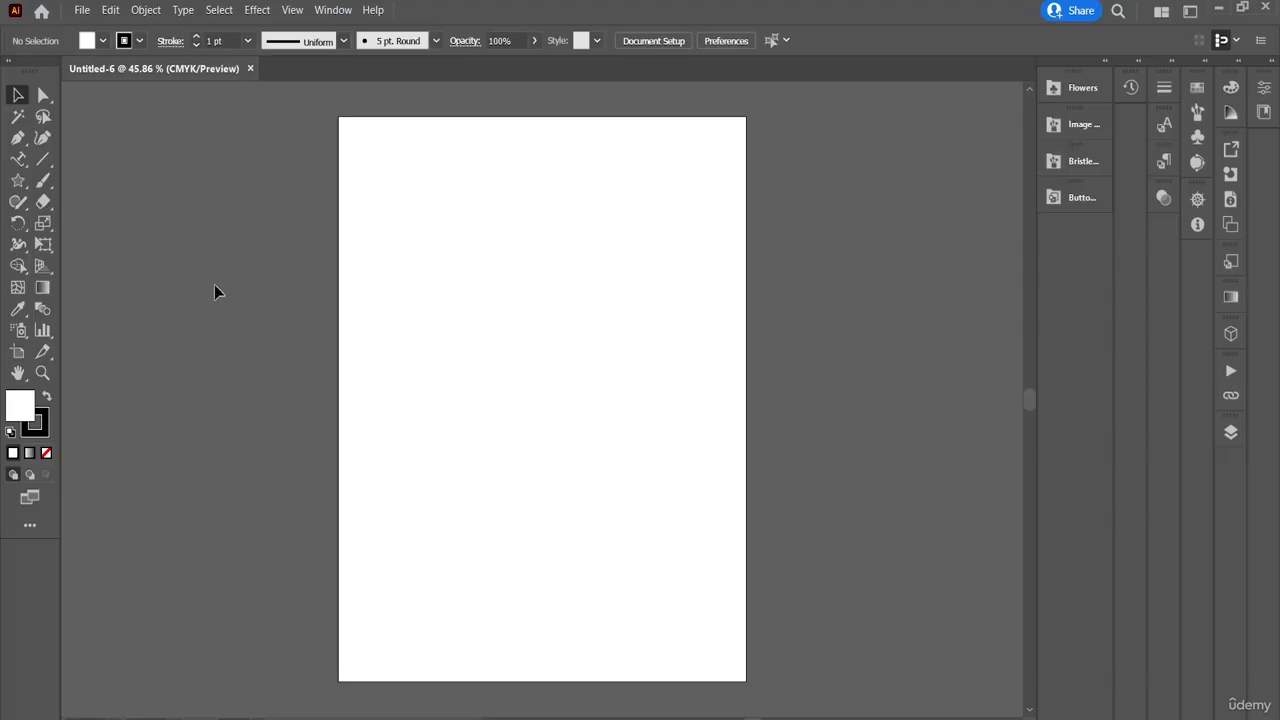
{"action": "left_click", "coordinate": [18, 184]}
{"action": "left_click_drag", "start_coordinate": [400, 233], "coordinate": [436, 278]}
{"action": "left_click_drag", "start_coordinate": [491, 230], "coordinate": [512, 290]}
- Draw an ellipse of about 188 by 144 pt overlapping both stars, shift it slightly toward the first star, and deselect it
{"action": "left_click_drag", "start_coordinate": [18, 180], "coordinate": [64, 220]}
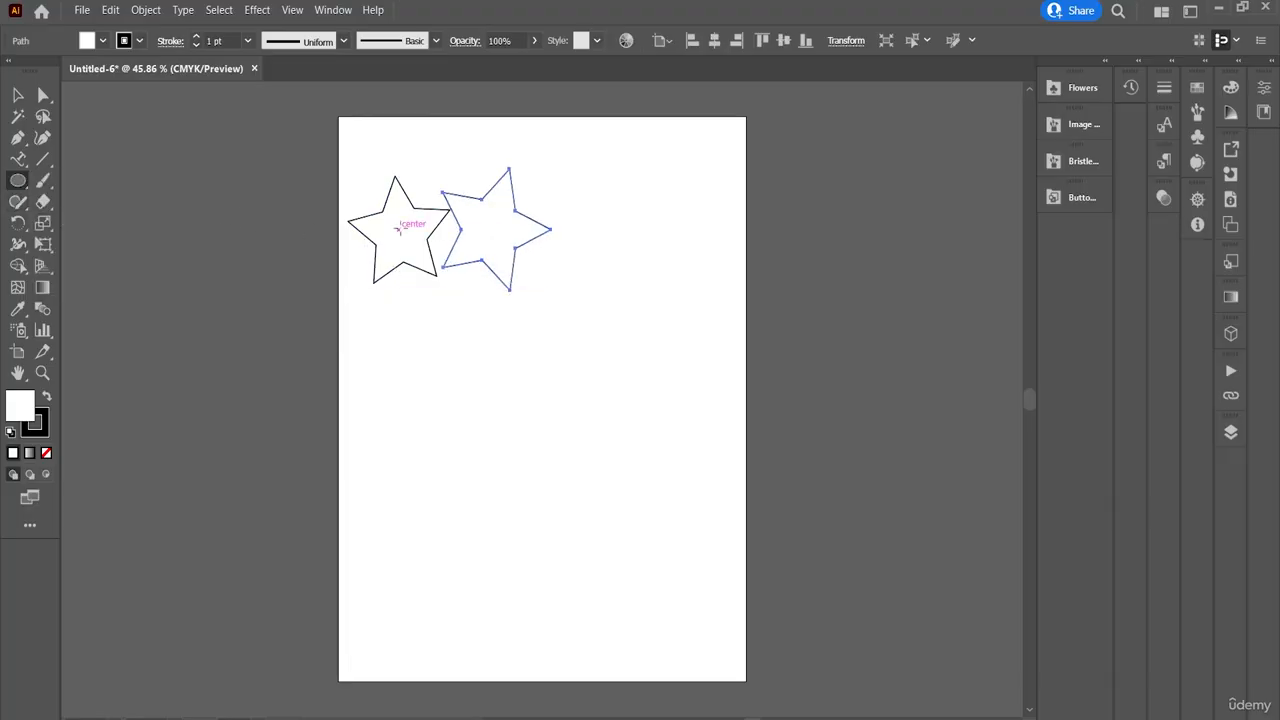
{"action": "left_click_drag", "start_coordinate": [399, 229], "coordinate": [526, 333]}
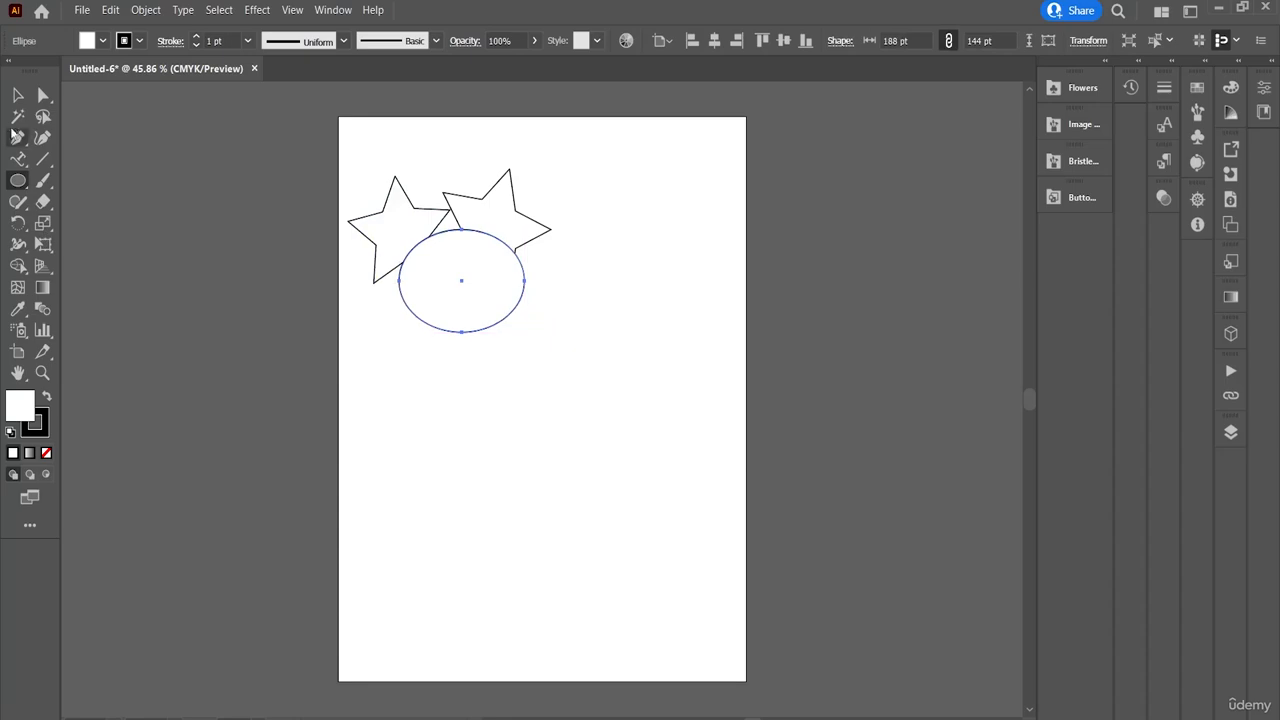
{"action": "left_click", "coordinate": [18, 95]}
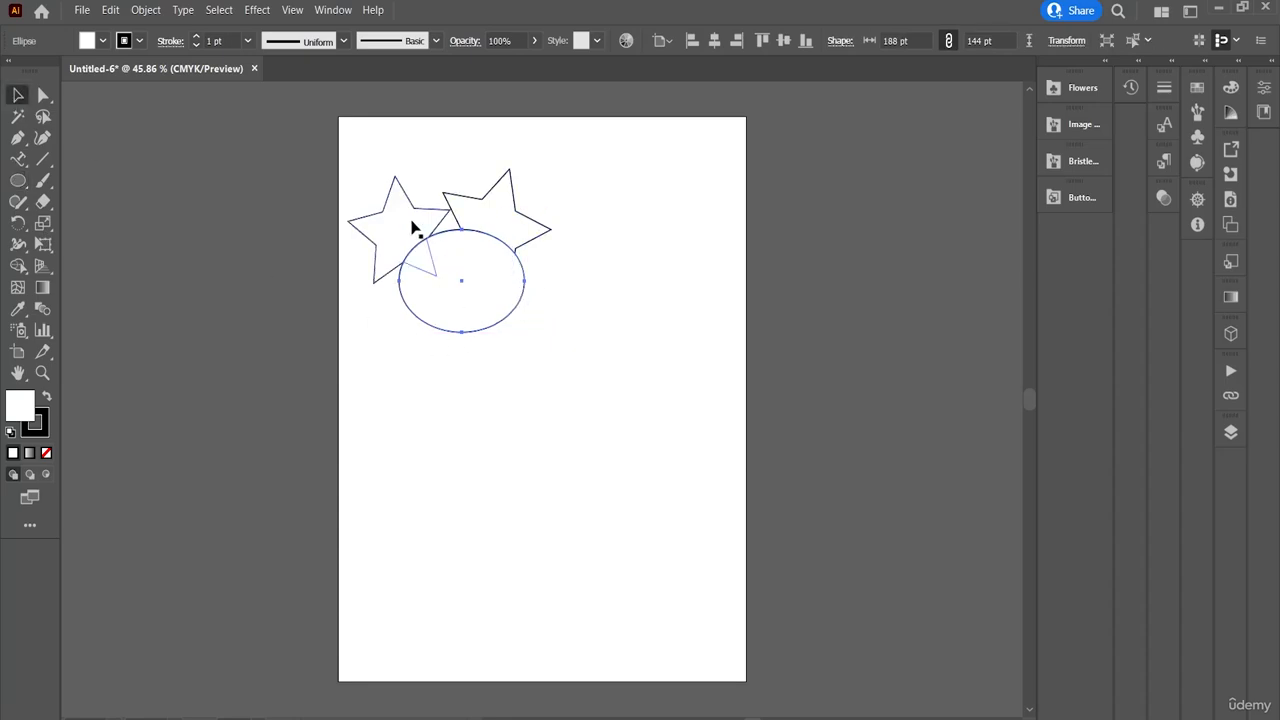
{"action": "left_click_drag", "start_coordinate": [524, 287], "coordinate": [459, 287]}
{"action": "left_click", "coordinate": [643, 427]}
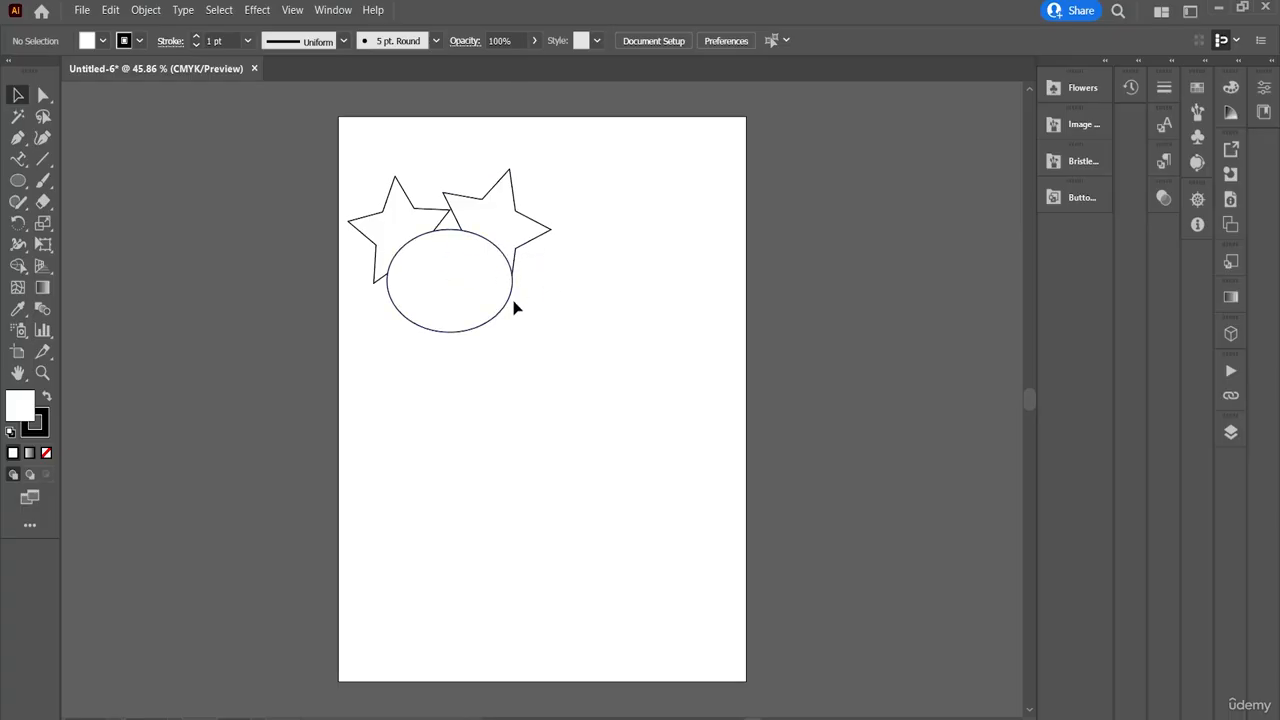
- Try erasing freehand across the ellipse and overlapping stars with nothing selected, and undo the erasure
{"action": "left_click", "coordinate": [43, 201]}
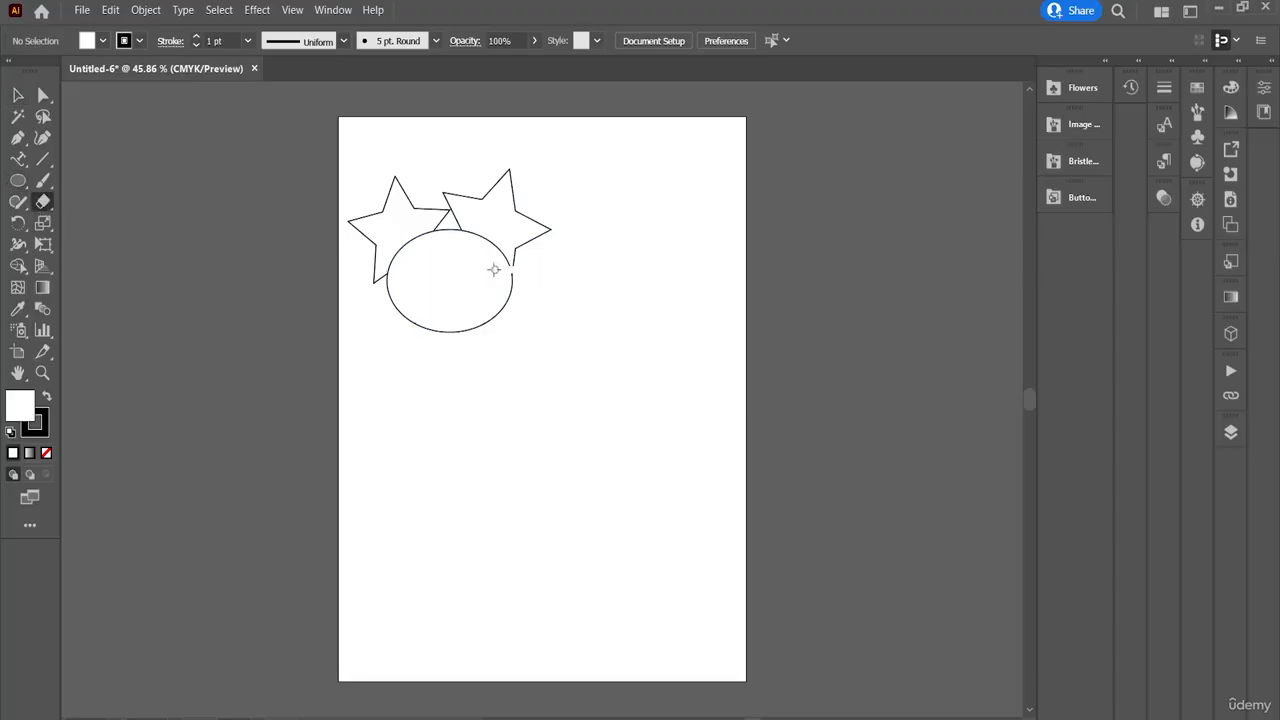
{"action": "mouse_move", "coordinate": [517, 267]}
{"action": "left_mouse_down"}
{"action": "mouse_move", "coordinate": [504, 260]}
{"action": "mouse_move", "coordinate": [540, 250]}
{"action": "mouse_move", "coordinate": [477, 263]}
{"action": "mouse_move", "coordinate": [491, 251]}
{"action": "mouse_move", "coordinate": [478, 224]}
{"action": "mouse_move", "coordinate": [494, 256]}
{"action": "mouse_move", "coordinate": [472, 250]}
{"action": "mouse_move", "coordinate": [478, 234]}
{"action": "mouse_move", "coordinate": [437, 233]}
{"action": "mouse_move", "coordinate": [405, 251]}
{"action": "mouse_move", "coordinate": [422, 241]}
{"action": "mouse_move", "coordinate": [412, 238]}
{"action": "mouse_move", "coordinate": [393, 270]}
{"action": "mouse_move", "coordinate": [398, 305]}
{"action": "mouse_move", "coordinate": [425, 335]}
{"action": "mouse_move", "coordinate": [500, 271]}
{"action": "mouse_move", "coordinate": [443, 334]}
{"action": "mouse_move", "coordinate": [483, 290]}
{"action": "left_mouse_up"}
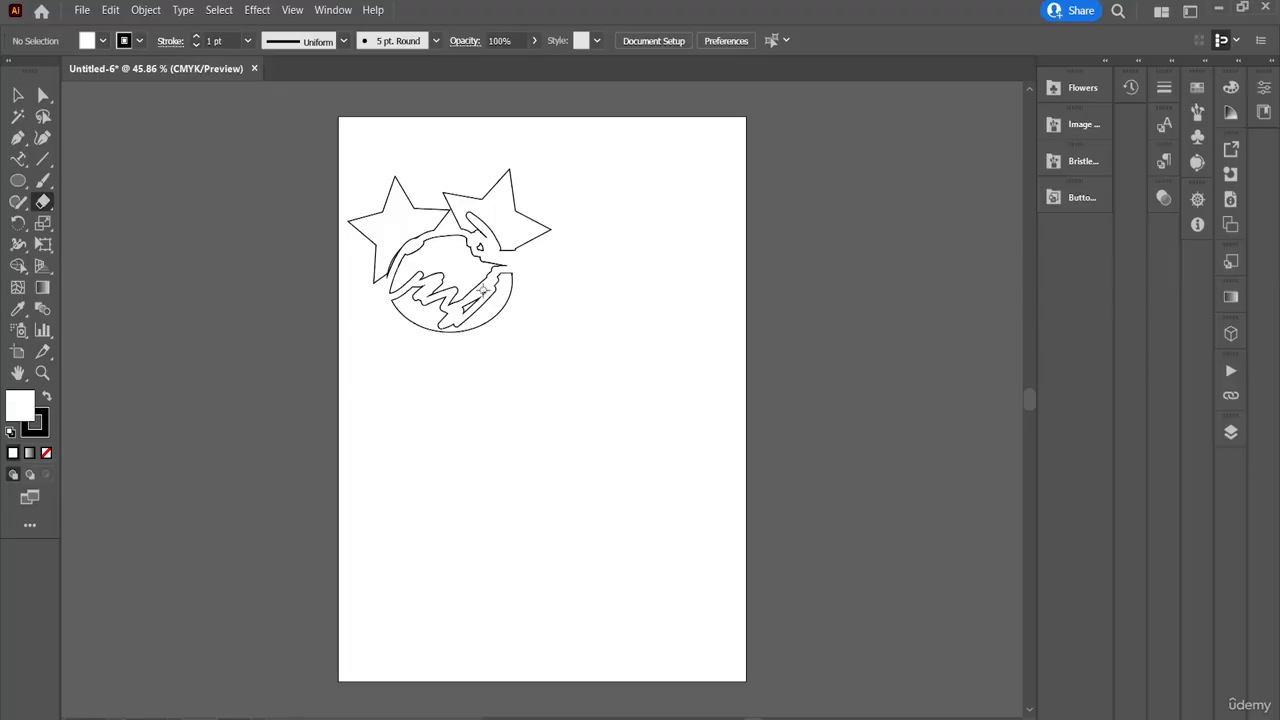
{"action": "left_click", "coordinate": [18, 95]}
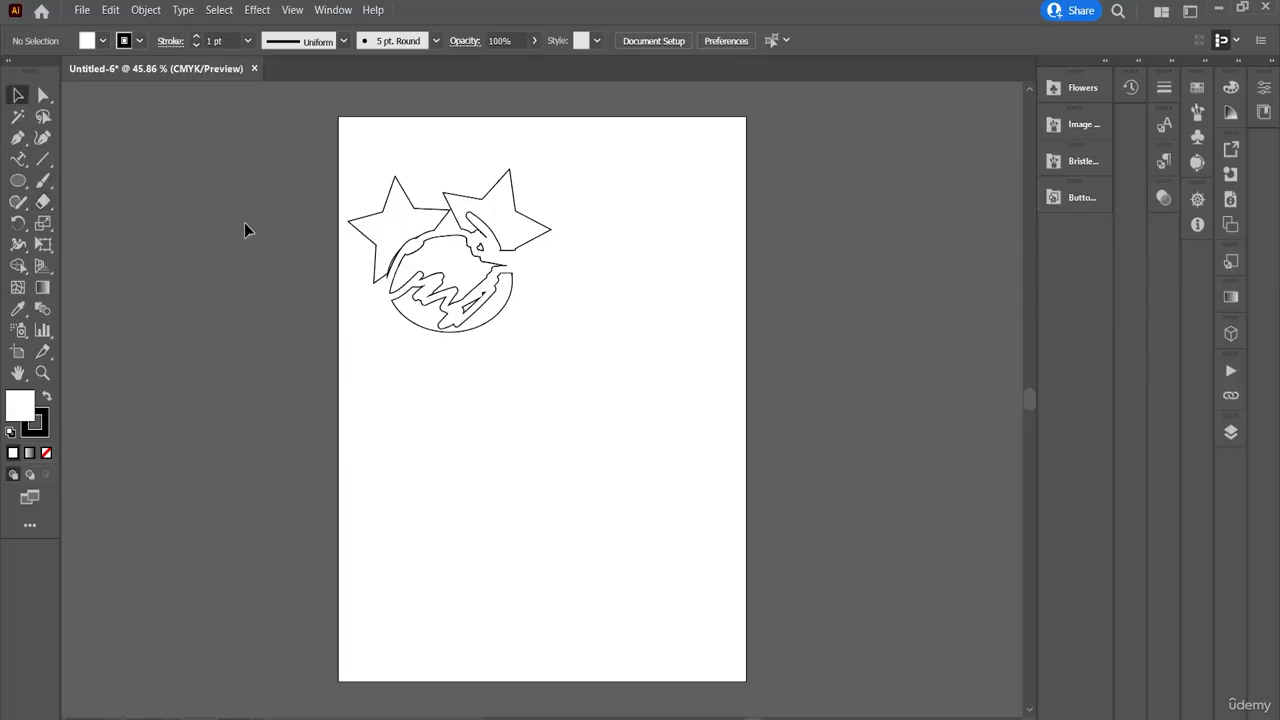
{"action": "key", "text": "ctrl+z"}
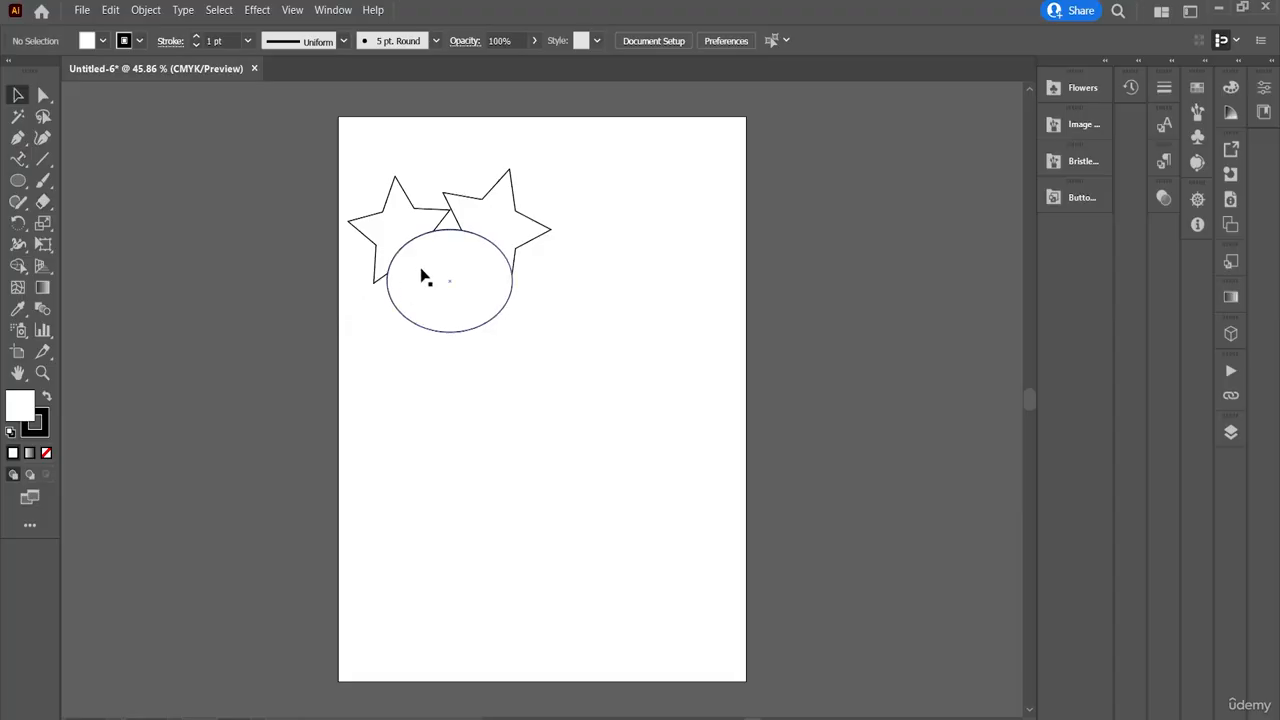
- Delete the ellipse and the second star, and move the remaining star down toward the middle of the page
{"action": "left_click_drag", "start_coordinate": [391, 280], "coordinate": [487, 430]}
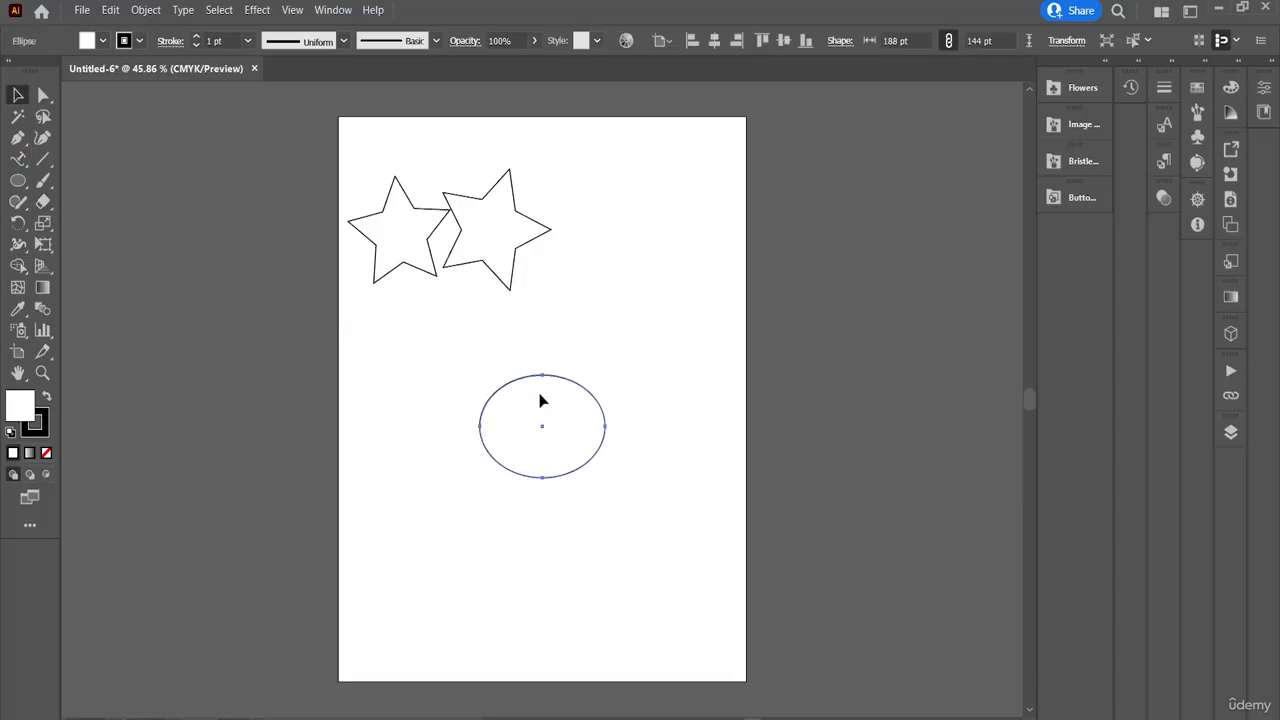
{"action": "key", "text": "Delete"}
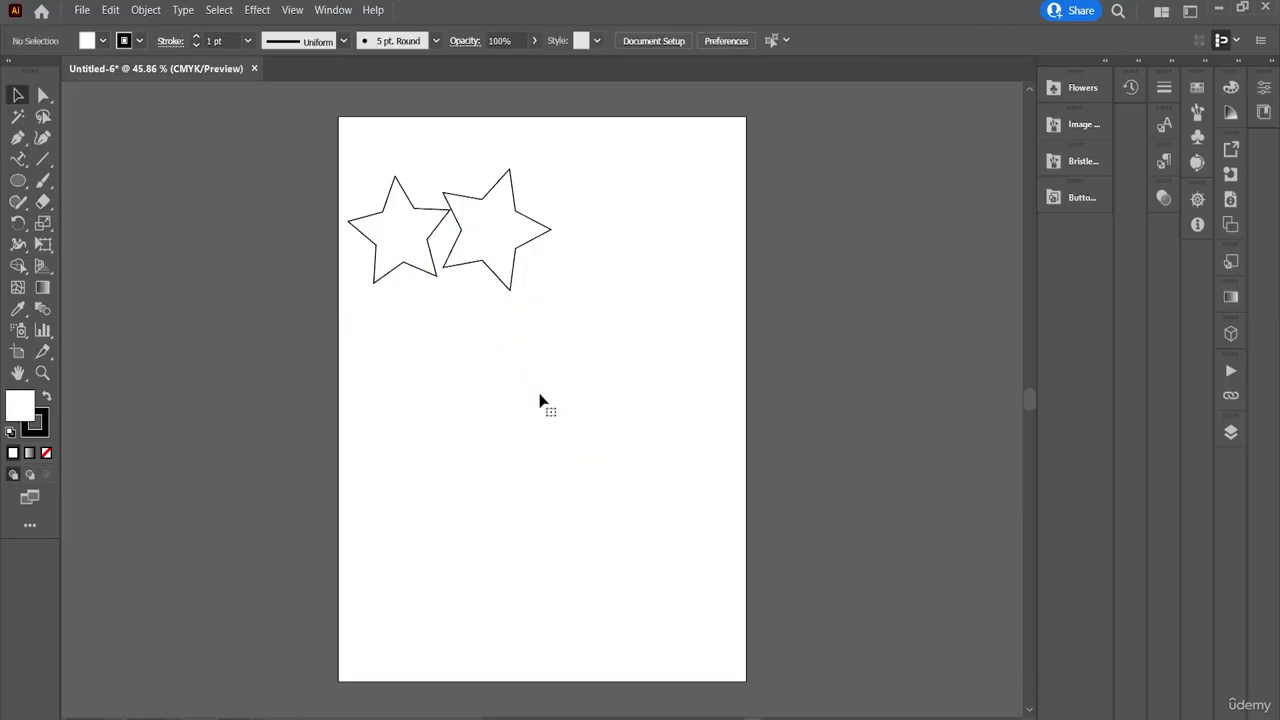
{"action": "left_click", "coordinate": [503, 217]}
{"action": "key", "text": "Delete"}
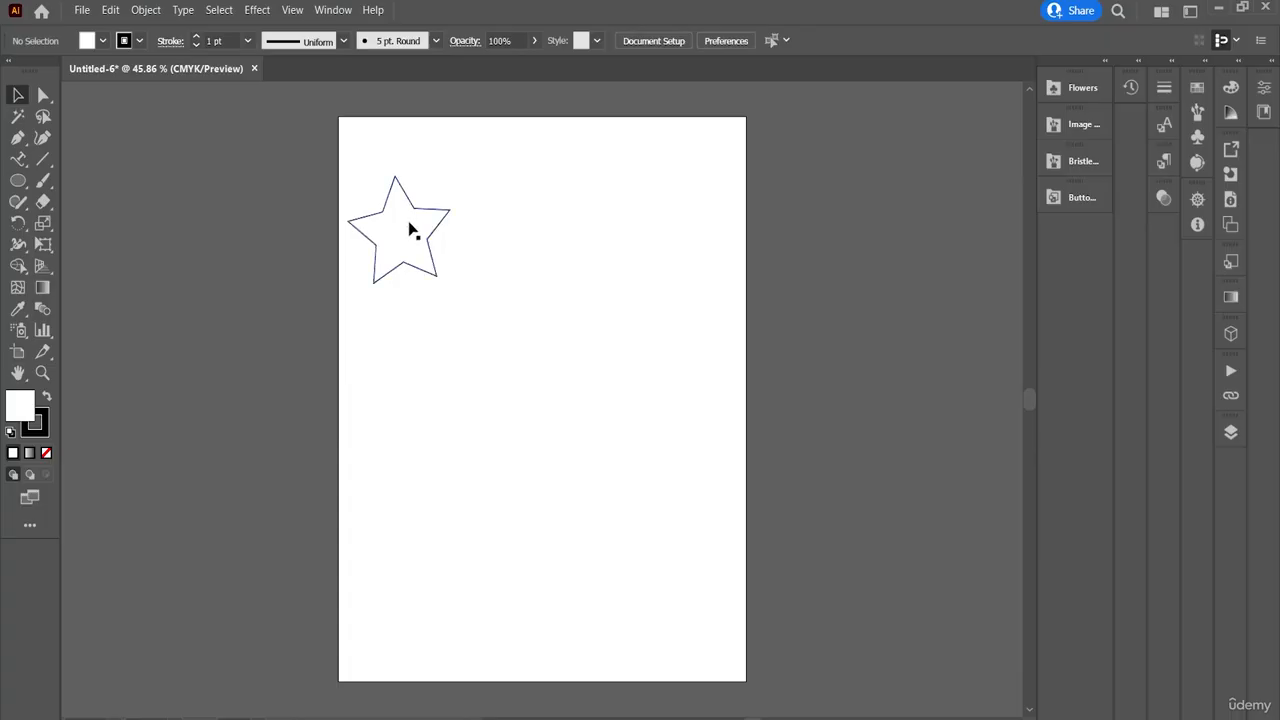
{"action": "left_click_drag", "start_coordinate": [411, 230], "coordinate": [491, 285]}
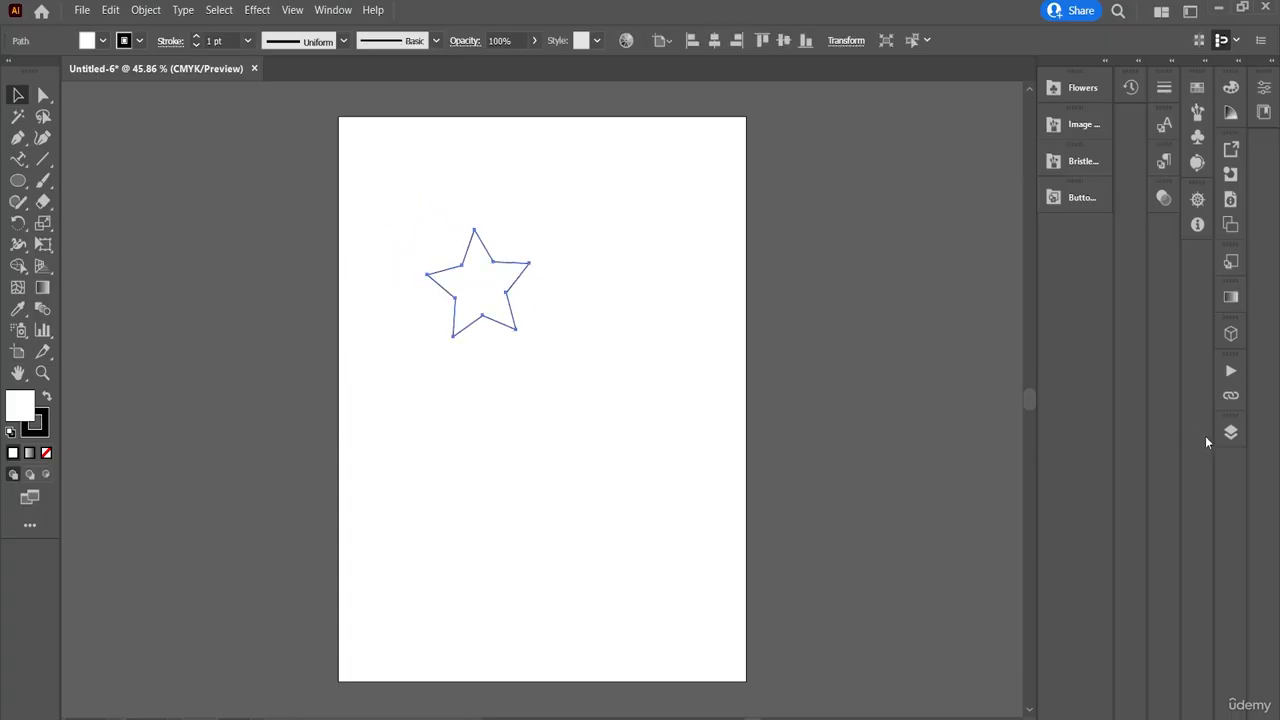
- Rename Layer 1 as Star, and switch the layer to outline view and back to preview
{"action": "left_click", "coordinate": [1231, 434]}
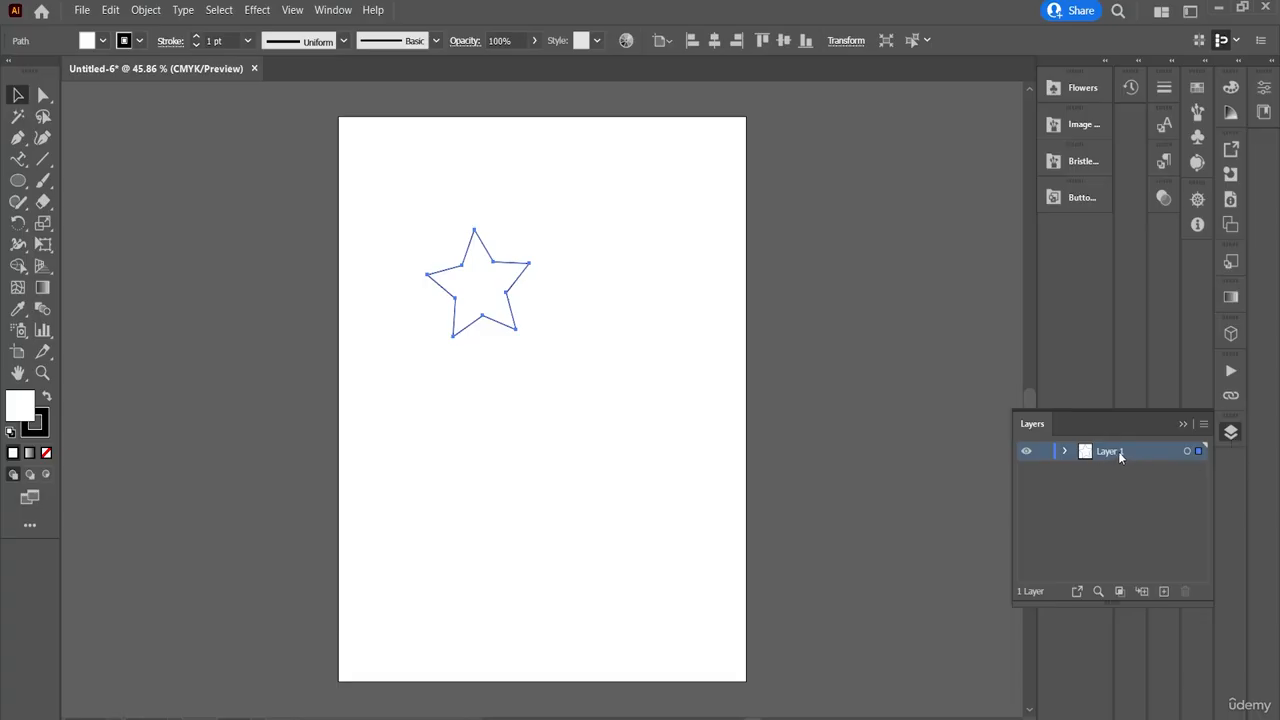
{"action": "key", "text": "BackSpace"}
{"action": "type", "text": "Star"}
{"action": "left_click", "coordinate": [1026, 452], "text": "ctrl"}
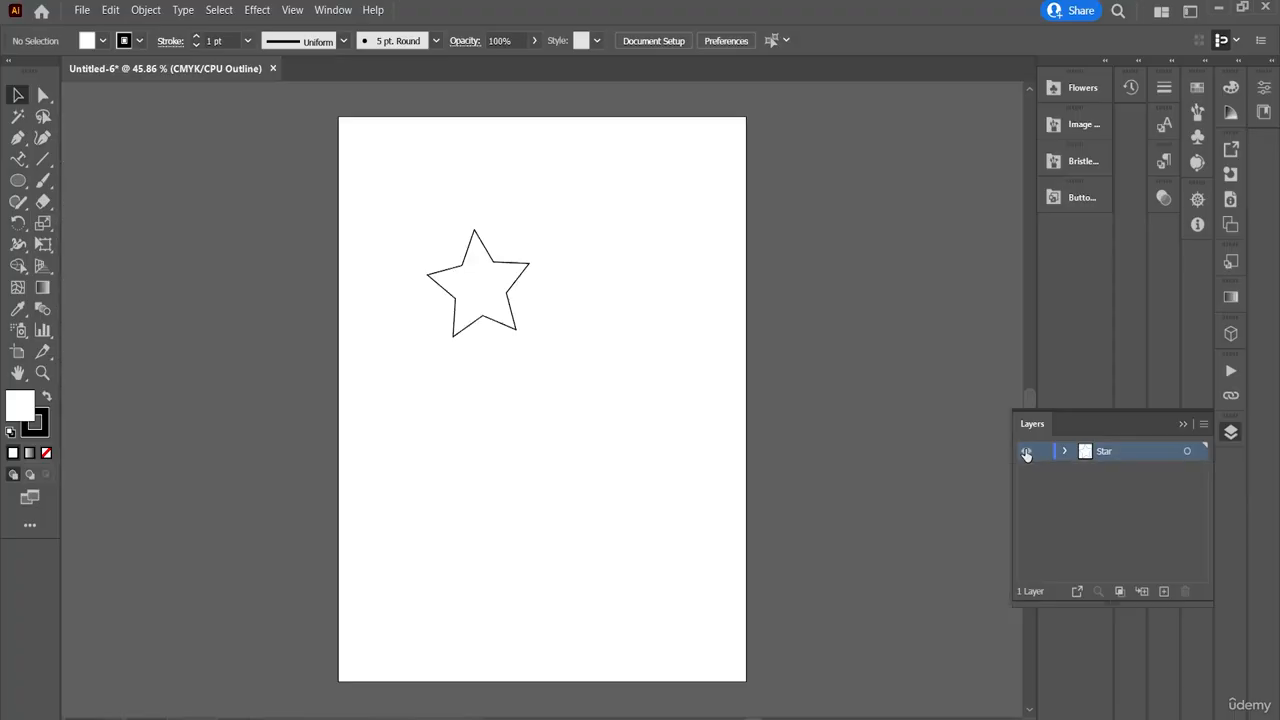
{"action": "left_click", "coordinate": [1026, 452], "text": "ctrl"}
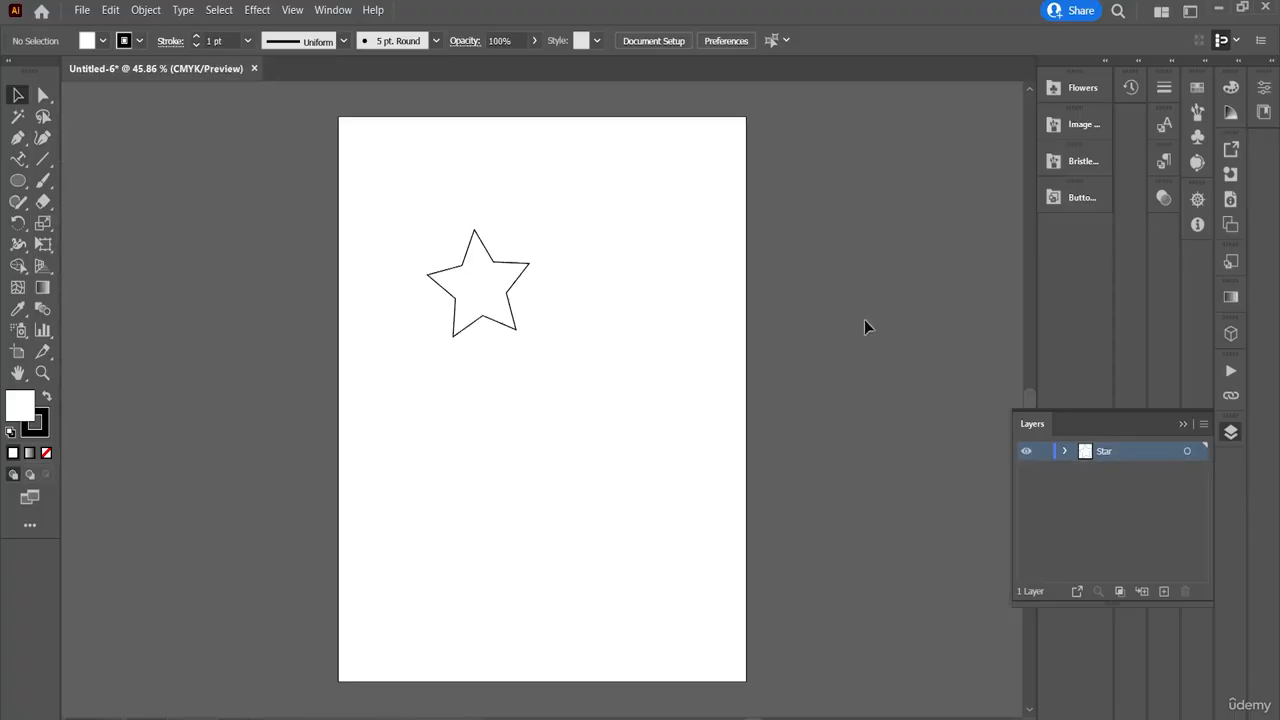
- Add a new layer above Star and name it Circle
{"action": "left_click", "coordinate": [1164, 592]}
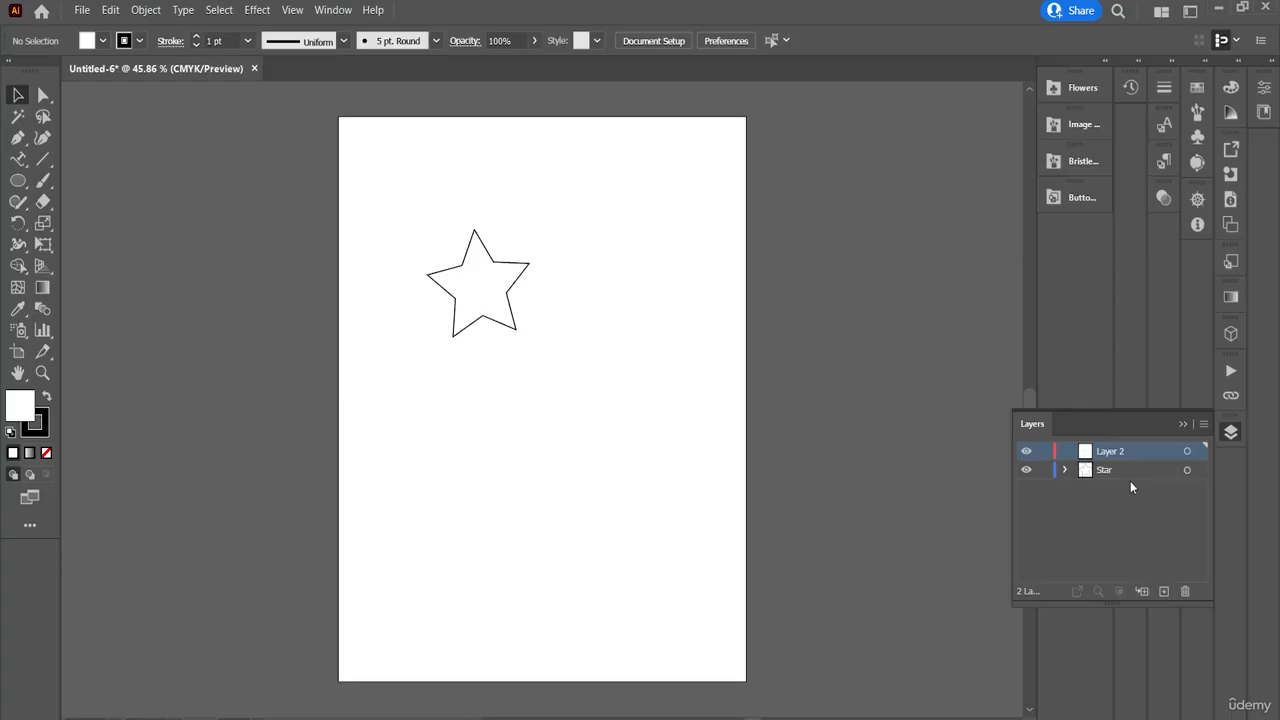
{"action": "double_click", "coordinate": [1132, 458]}
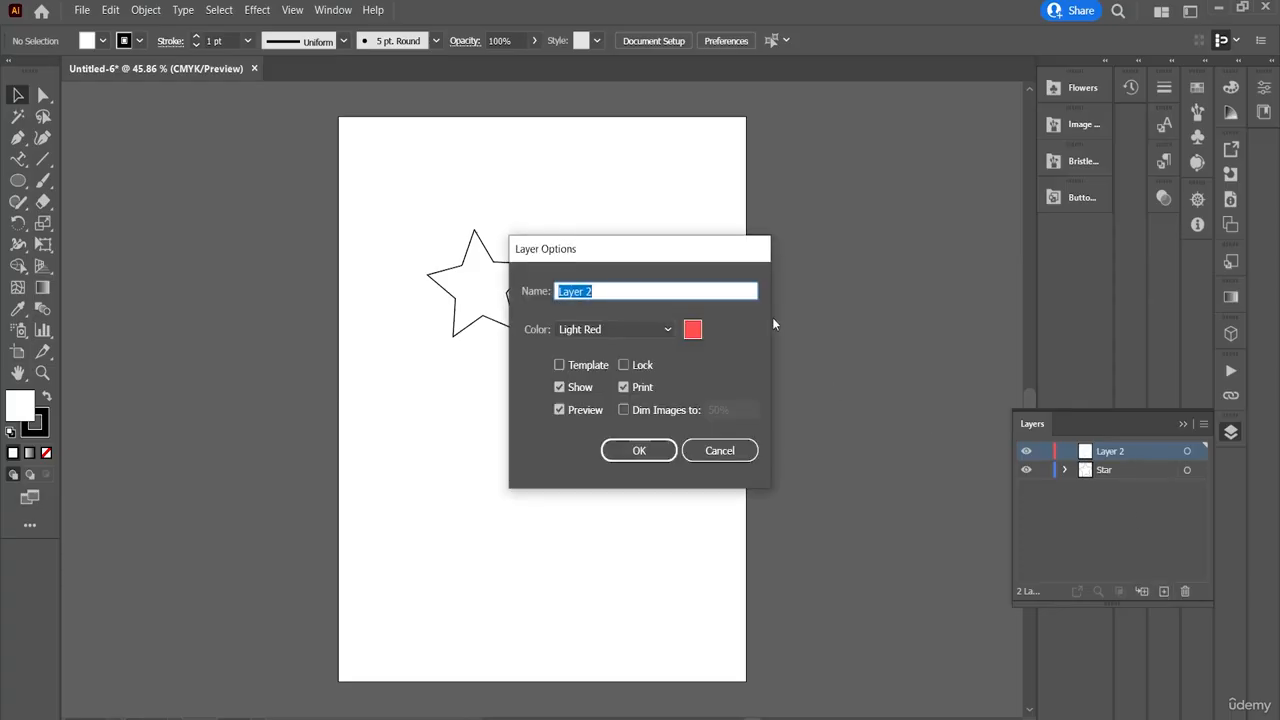
{"action": "left_click", "coordinate": [604, 288]}
{"action": "key", "text": "BackSpace"}
{"action": "key", "text": "BackSpace"}
{"action": "key", "text": "BackSpace"}
{"action": "key", "text": "BackSpace"}
{"action": "key", "text": "BackSpace"}
{"action": "key", "text": "BackSpace"}
{"action": "type", "text": "Circle"}
{"action": "left_click", "coordinate": [638, 452]}
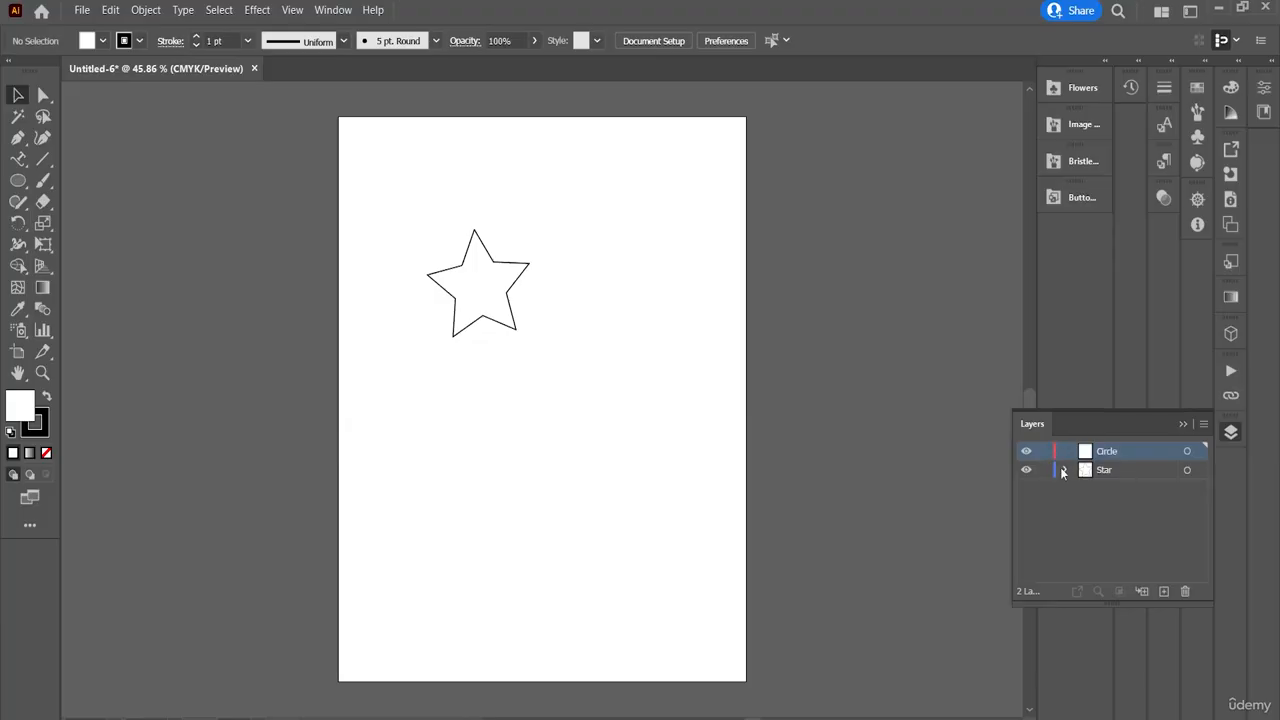
- Draw a circle of about 170 pt on the Circle layer, partly covering the star, and deselect it
{"action": "mouse_move", "coordinate": [1057, 472]}
{"action": "left_click", "coordinate": [18, 181]}
{"action": "left_click_drag", "start_coordinate": [467, 291], "coordinate": [581, 392]}
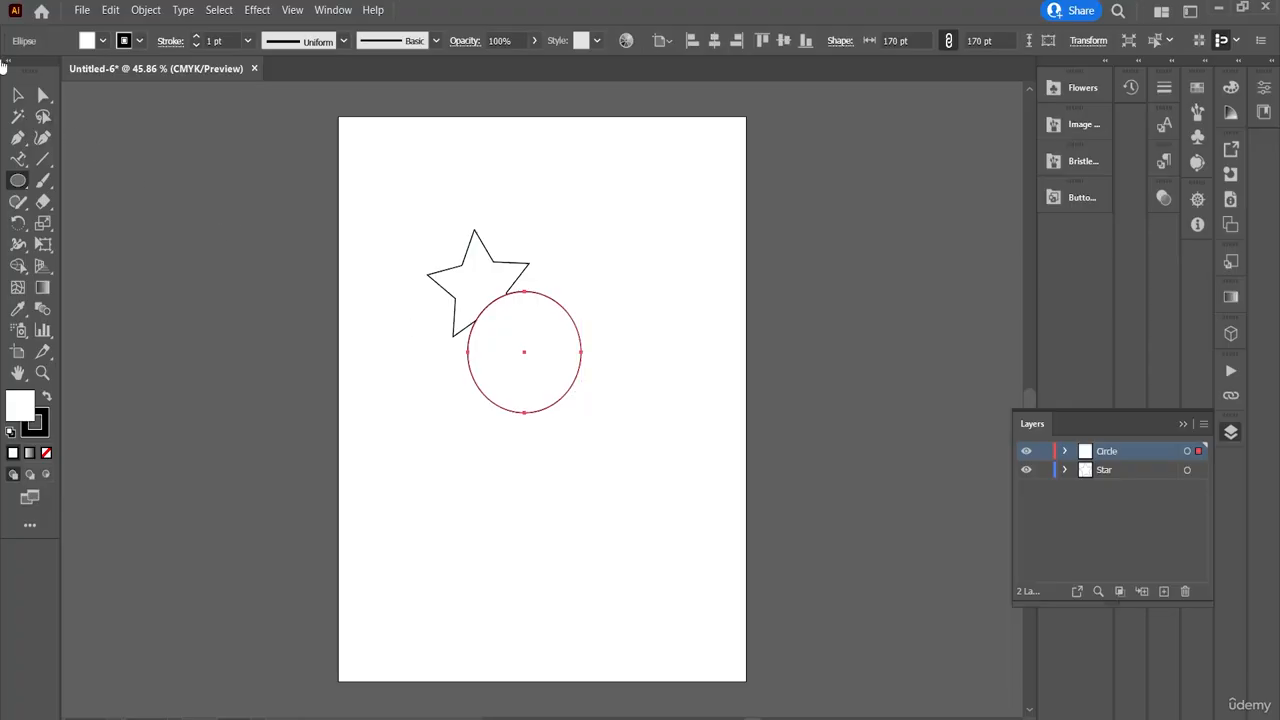
{"action": "left_click", "coordinate": [18, 95]}
{"action": "left_click", "coordinate": [400, 265]}
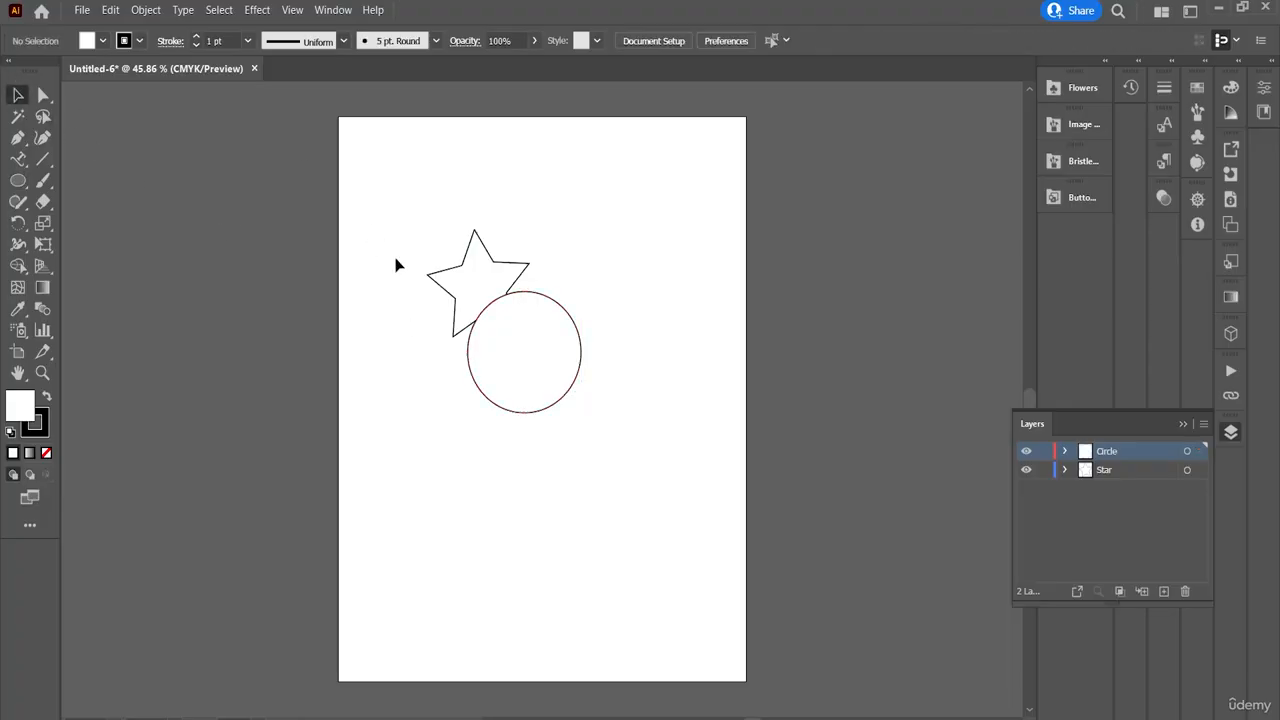
- Select the circle and star in turn, and move the circle up and left to cover more of the star
{"action": "left_click", "coordinate": [571, 322]}
{"action": "left_click", "coordinate": [520, 279]}
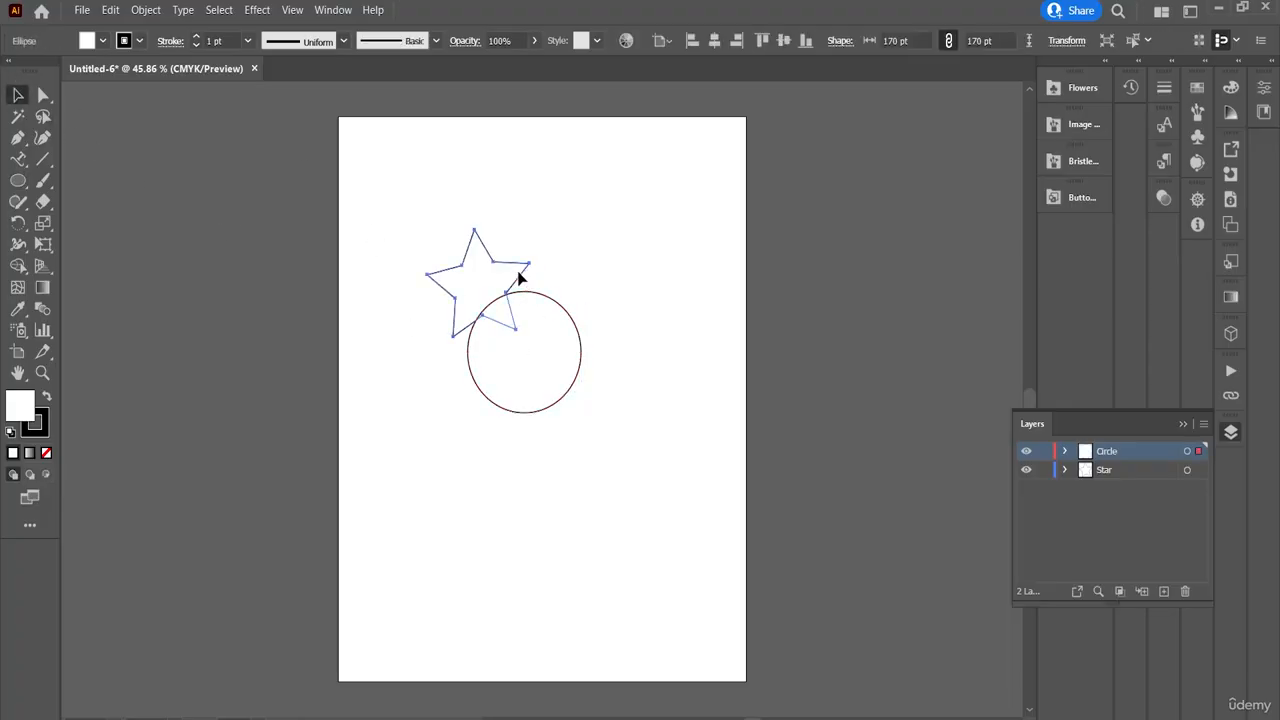
{"action": "left_click", "coordinate": [539, 302]}
{"action": "left_click", "coordinate": [517, 281]}
{"action": "left_click_drag", "start_coordinate": [538, 296], "coordinate": [530, 296]}
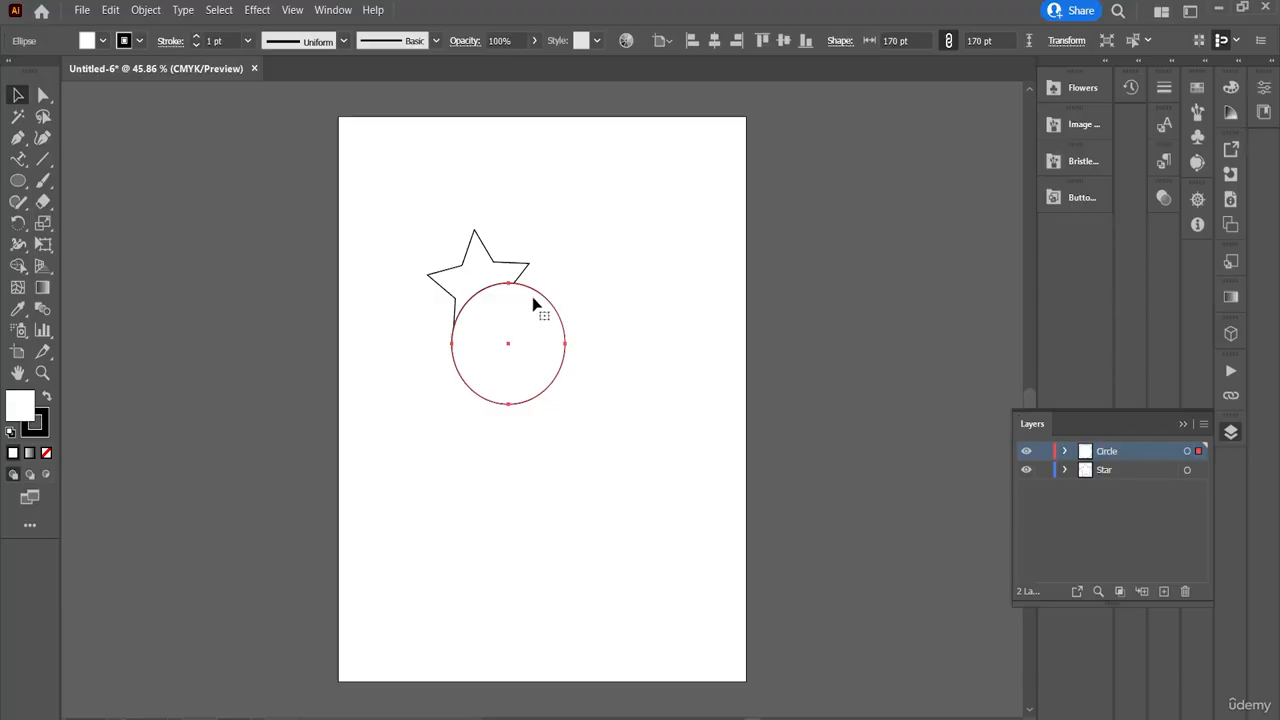
- Erase freehand across the selected circle, move its pieces away from the star, and pull the largest piece farther apart
{"action": "left_click", "coordinate": [46, 202]}
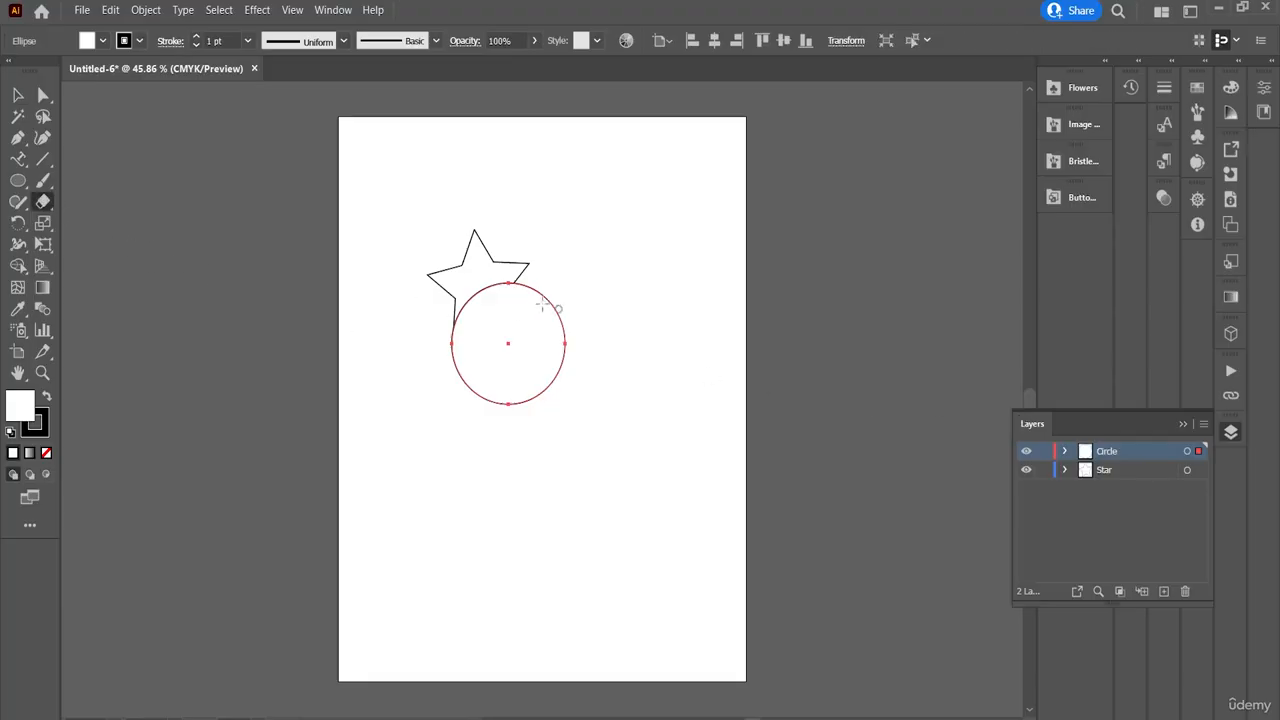
{"action": "mouse_move", "coordinate": [544, 297]}
{"action": "left_mouse_down"}
{"action": "mouse_move", "coordinate": [455, 303]}
{"action": "mouse_move", "coordinate": [478, 293]}
{"action": "mouse_move", "coordinate": [455, 317]}
{"action": "mouse_move", "coordinate": [444, 351]}
{"action": "mouse_move", "coordinate": [474, 310]}
{"action": "mouse_move", "coordinate": [446, 364]}
{"action": "mouse_move", "coordinate": [491, 341]}
{"action": "mouse_move", "coordinate": [427, 419]}
{"action": "left_mouse_up"}
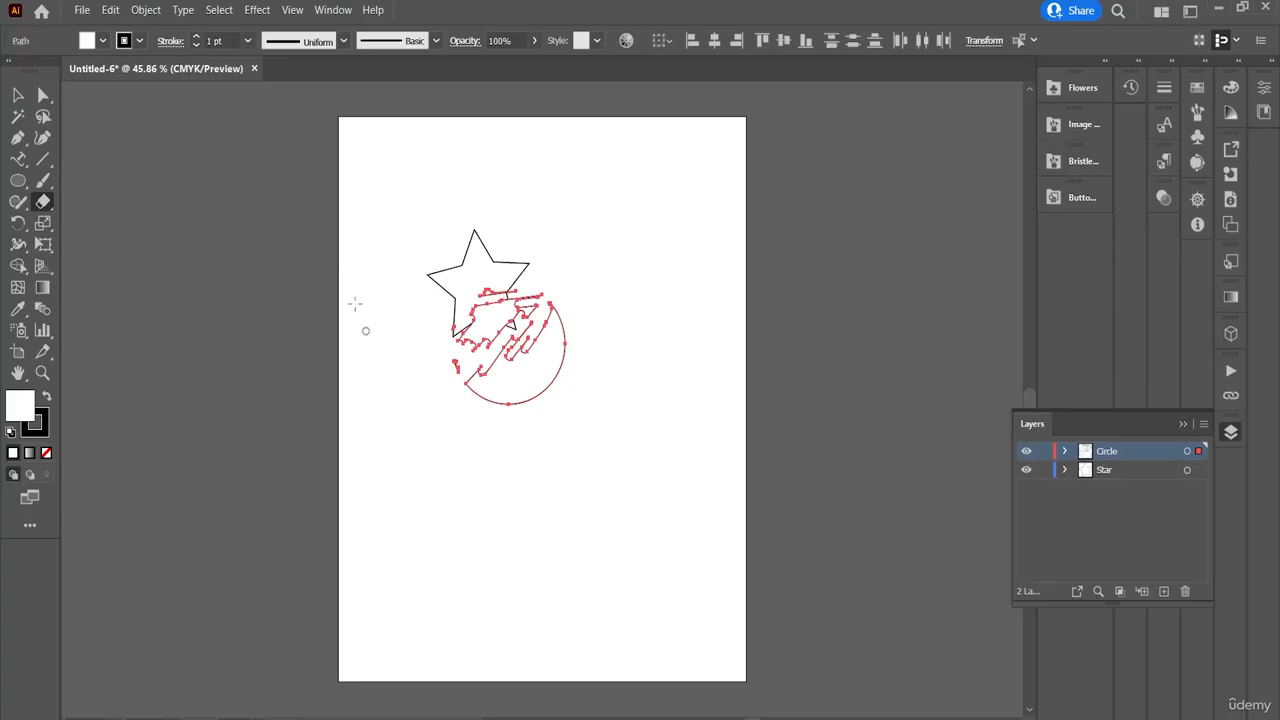
{"action": "left_click", "coordinate": [18, 94]}
{"action": "left_click_drag", "start_coordinate": [543, 395], "coordinate": [606, 501]}
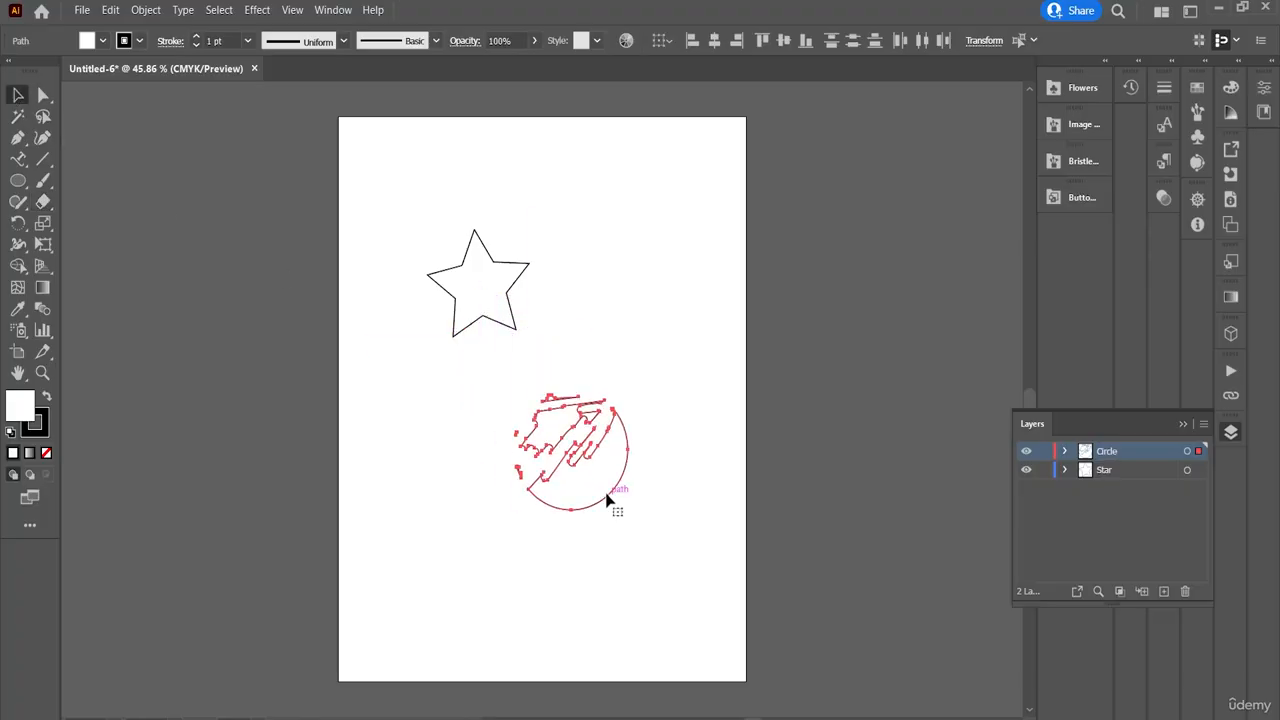
{"action": "left_click", "coordinate": [534, 369]}
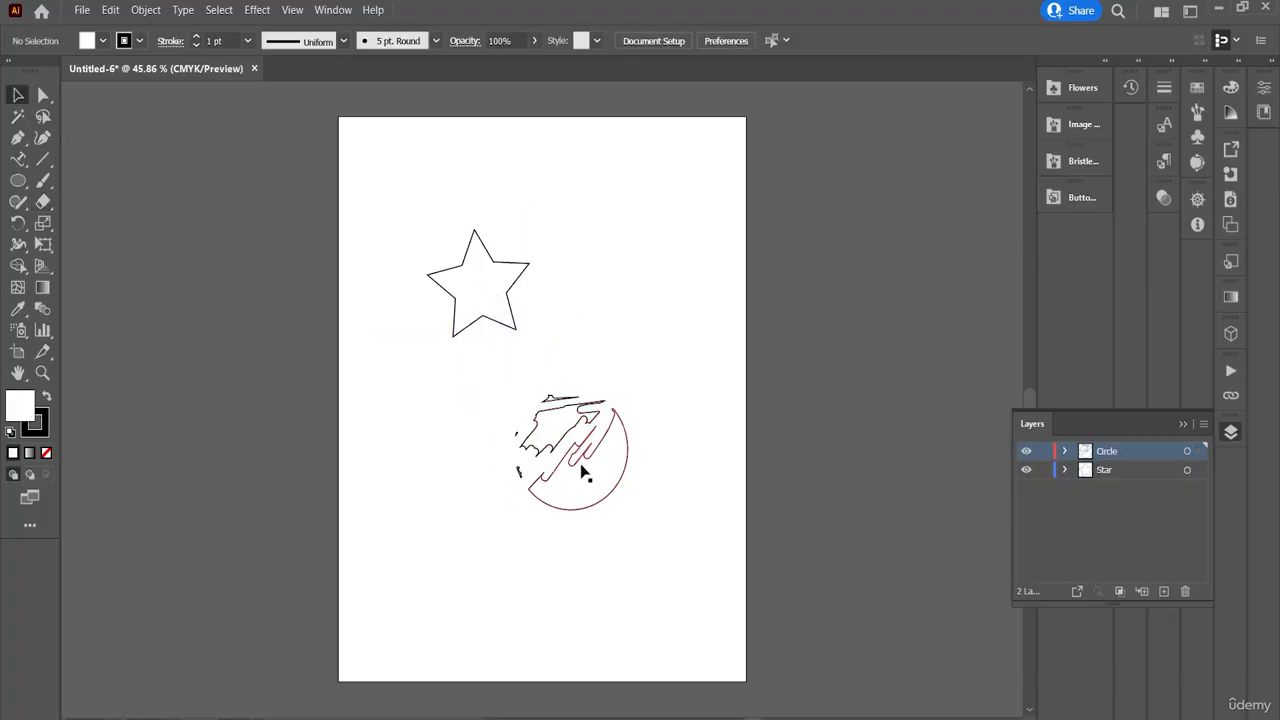
{"action": "left_click_drag", "start_coordinate": [572, 460], "coordinate": [663, 534]}
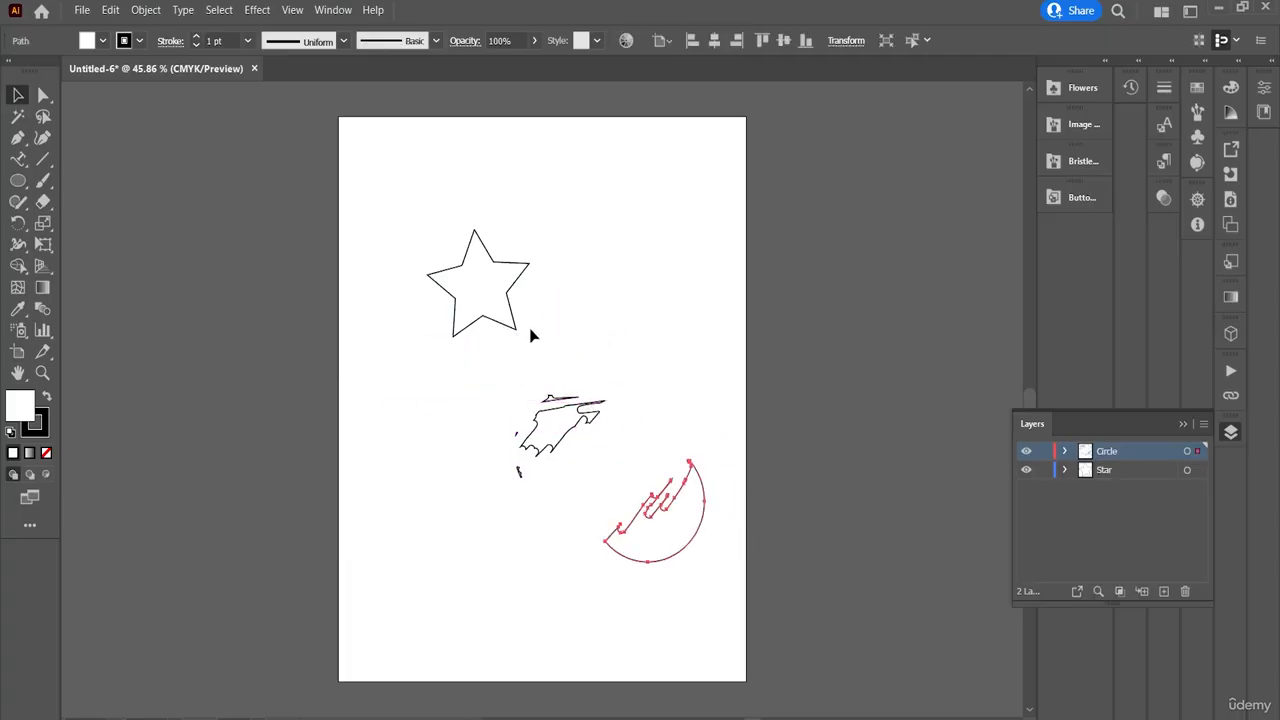
- Move the star slightly down and erase a strip across its lower-right point, and deselect it
{"action": "left_click_drag", "start_coordinate": [517, 331], "coordinate": [525, 365]}
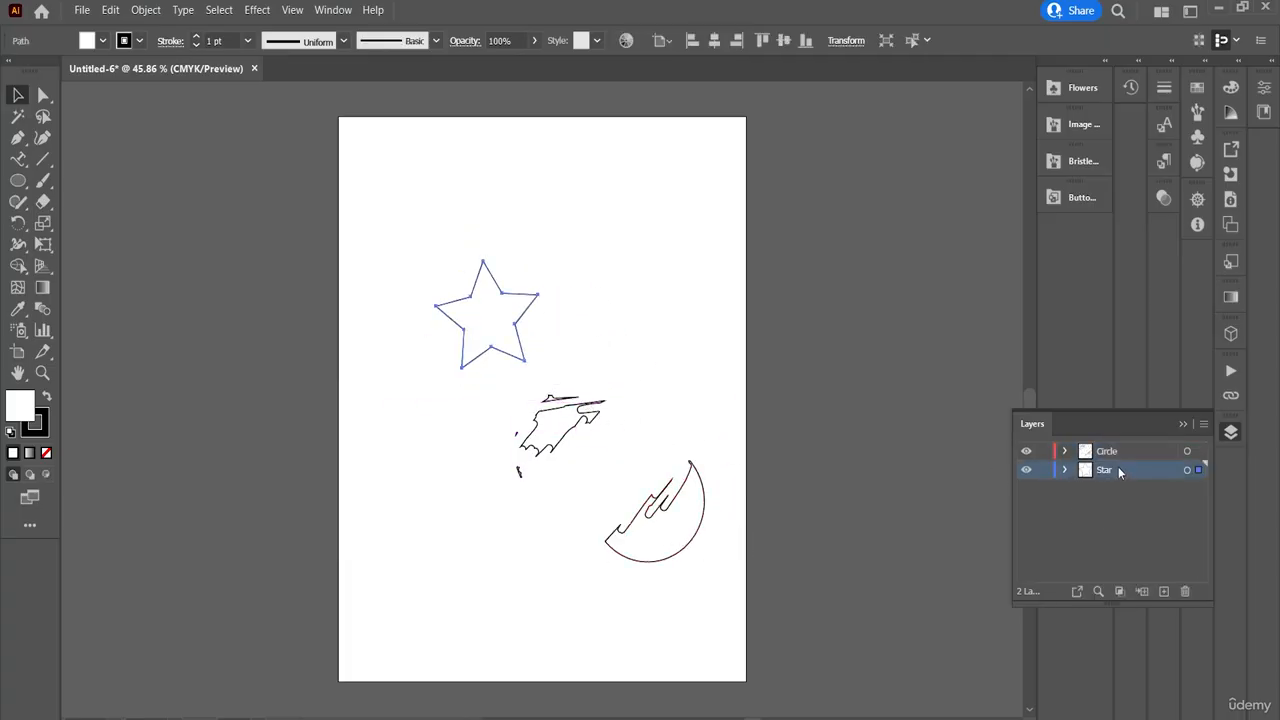
{"action": "left_click", "coordinate": [43, 202]}
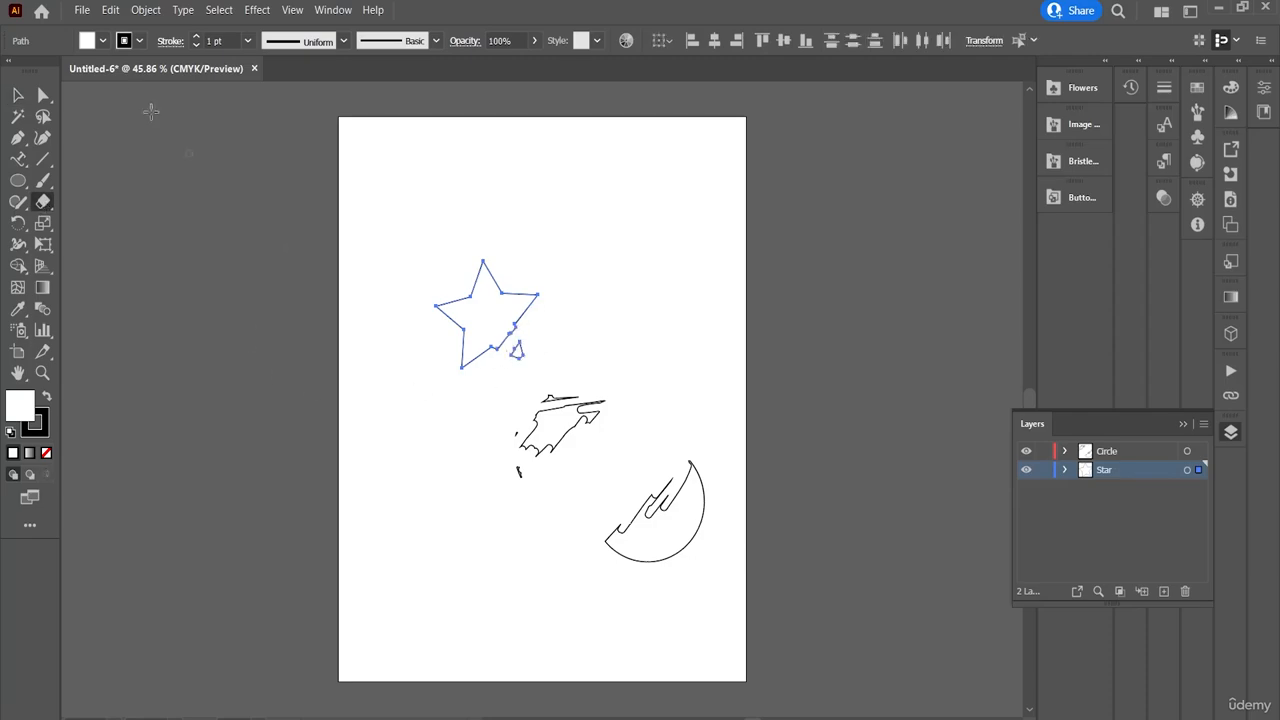
{"action": "left_click", "coordinate": [17, 95]}
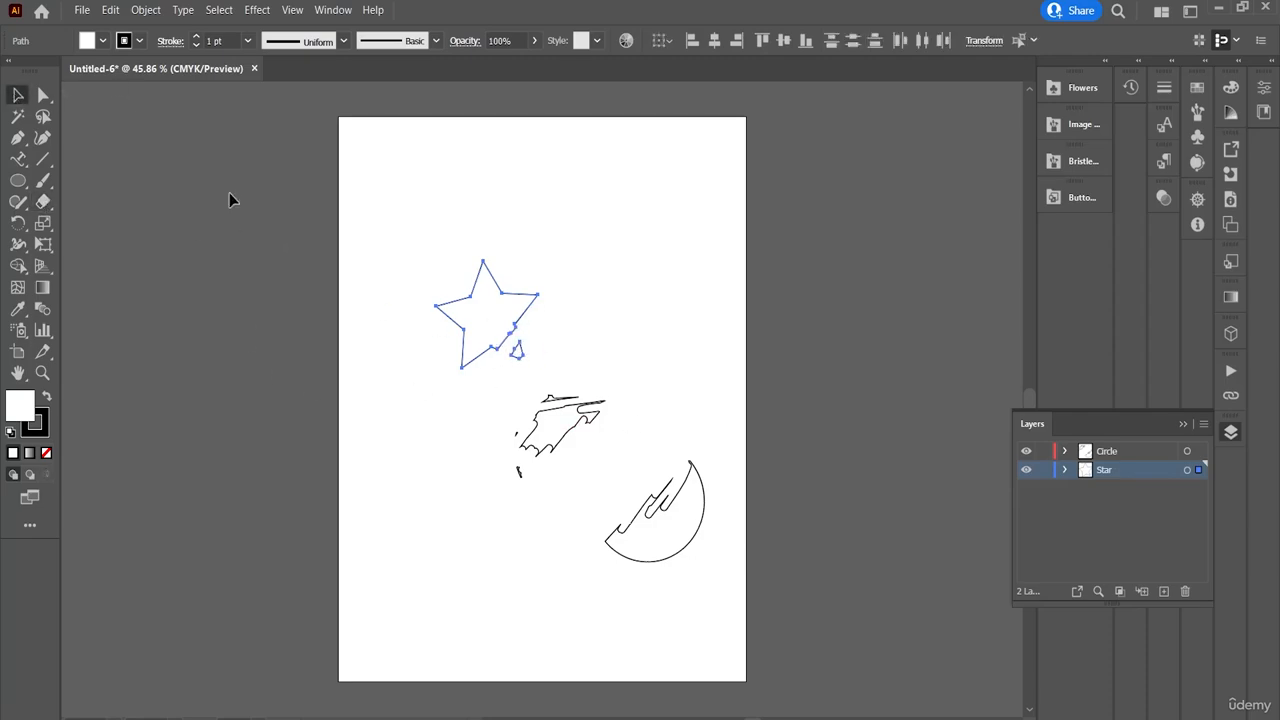
{"action": "left_click", "coordinate": [415, 231]}
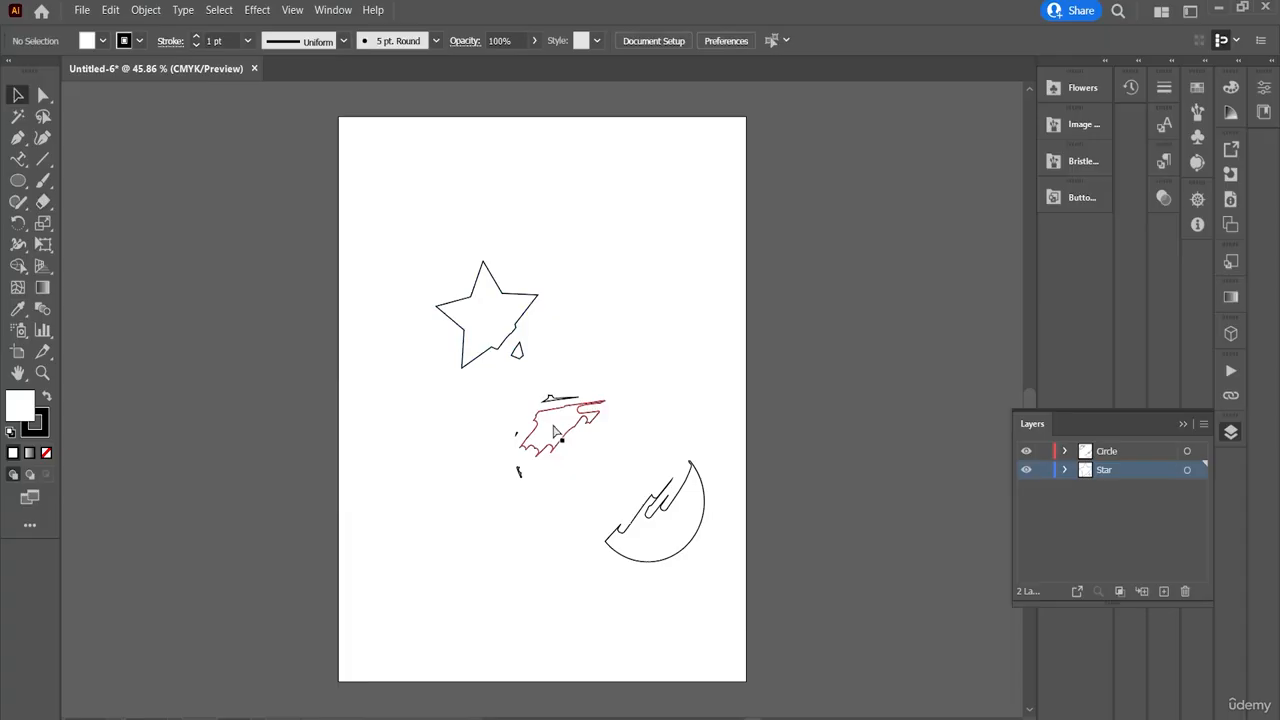
- Undo the erasures, moves and circle drawing until only the intact star remains on the page
{"action": "key", "text": "ctrl+z"}
{"action": "key", "text": "ctrl+z"}
{"action": "key", "text": "ctrl+z"}
{"action": "key", "text": "ctrl+z"}
{"action": "key", "text": "ctrl+z"}
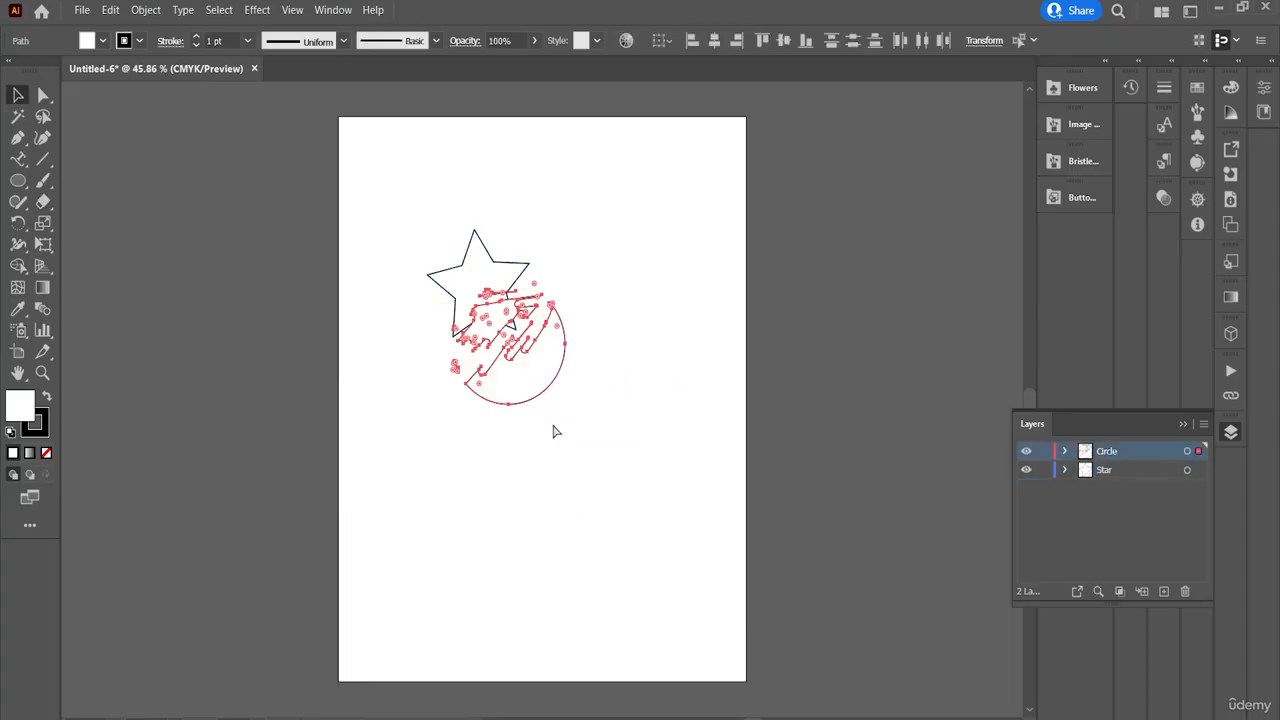
{"action": "key", "text": "ctrl+z"}
{"action": "key", "text": "ctrl+z"}
{"action": "key", "text": "ctrl+z"}
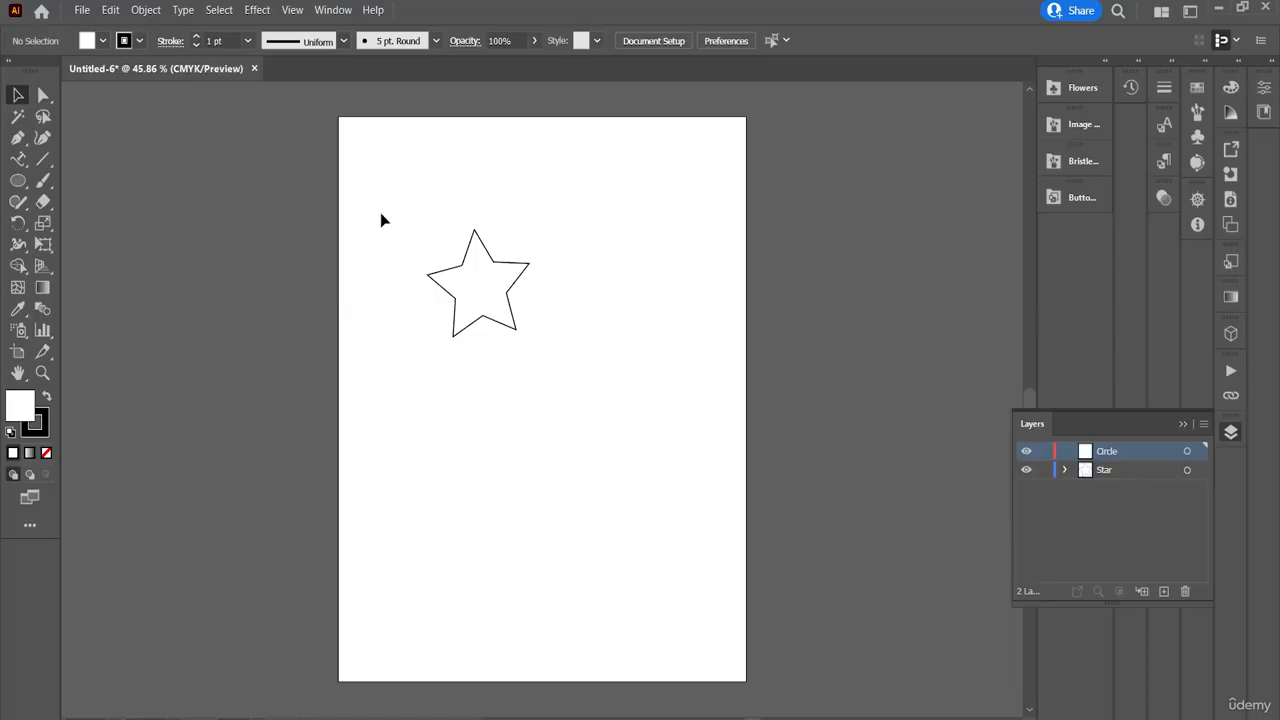
- Isolate the star on its layer, delete it, and leave isolation mode
{"action": "double_click", "coordinate": [453, 280]}
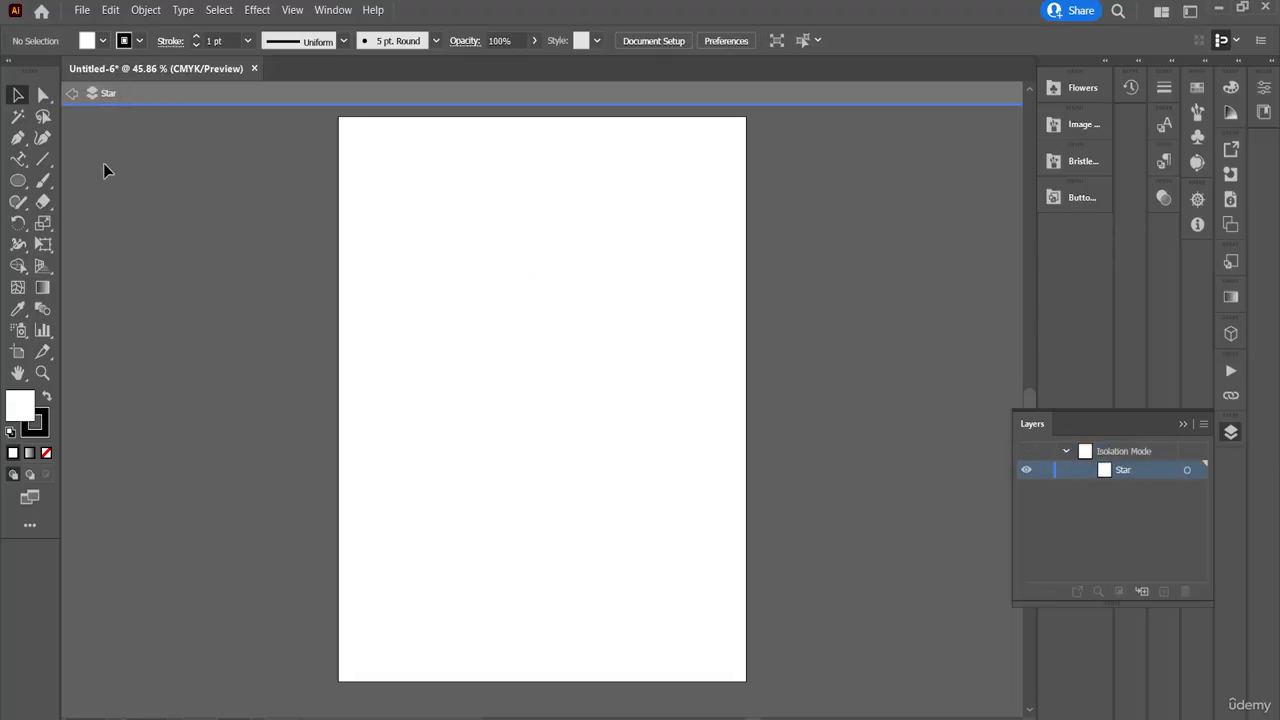
{"action": "left_click", "coordinate": [72, 95]}
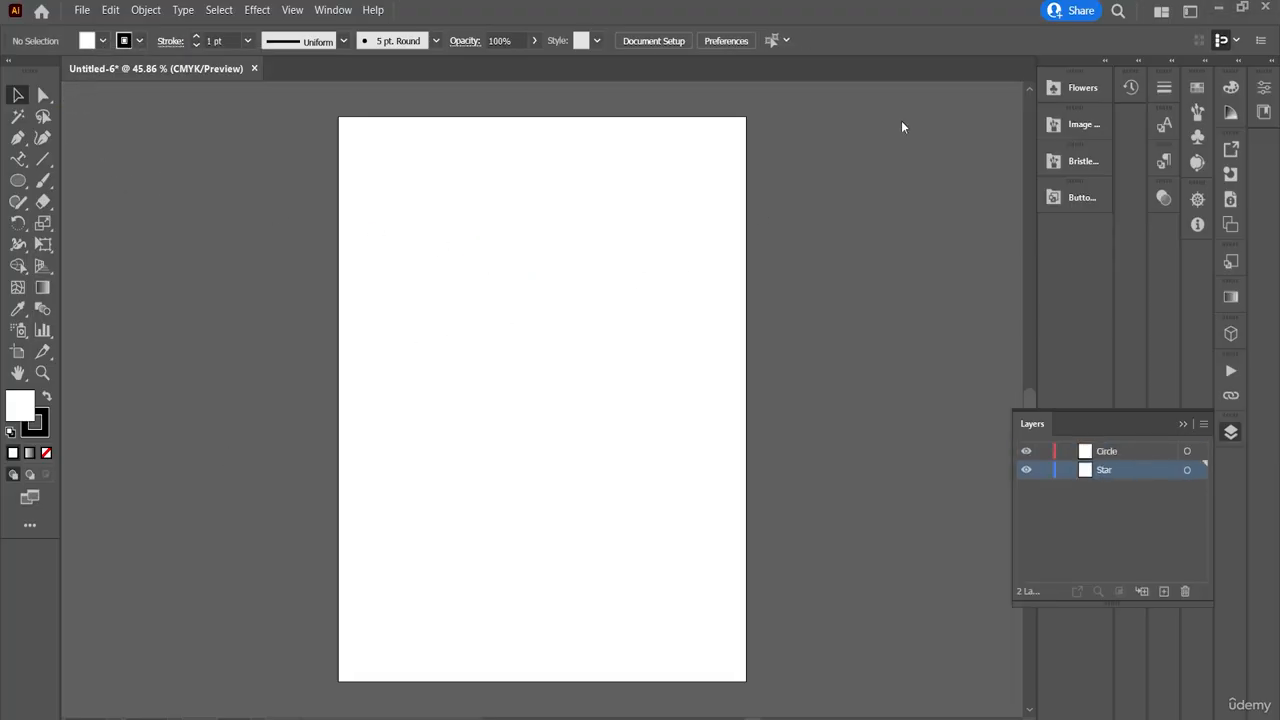
- Open the JPG photo neom-dMSYsXdwl9M-unsplash from the Resource folder
{"action": "left_click", "coordinate": [82, 10]}
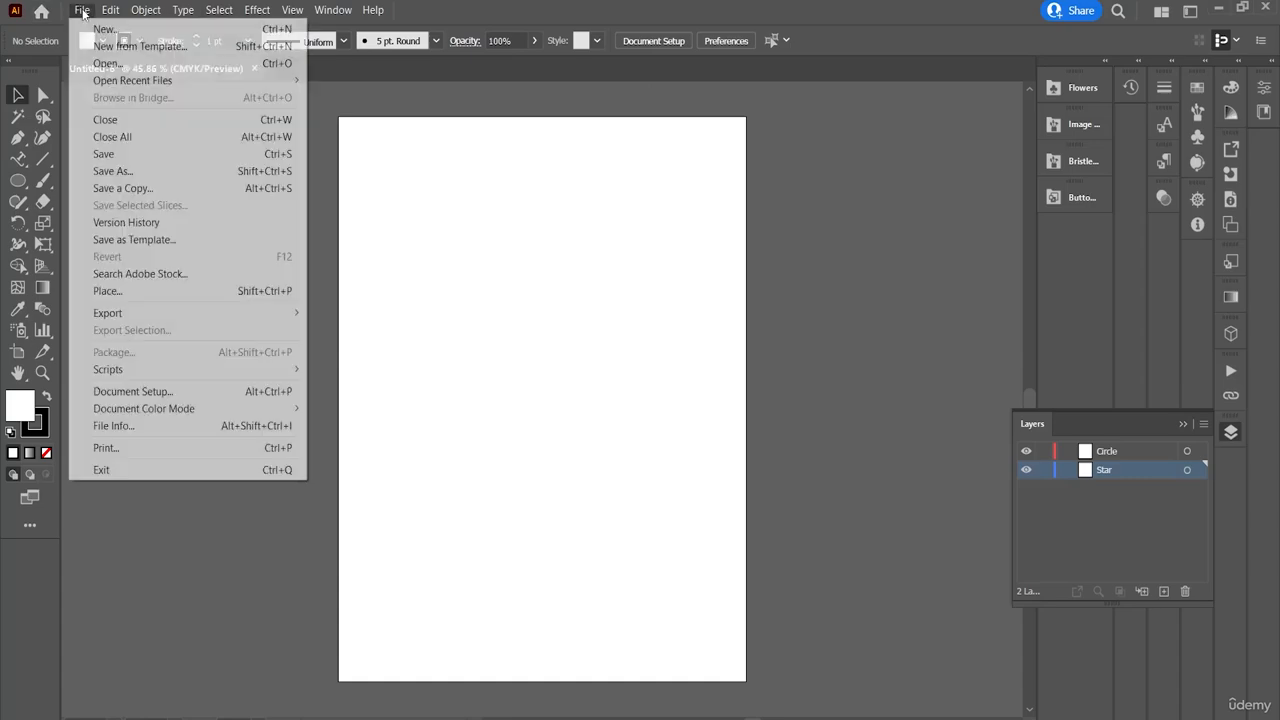
{"action": "left_click", "coordinate": [110, 63]}
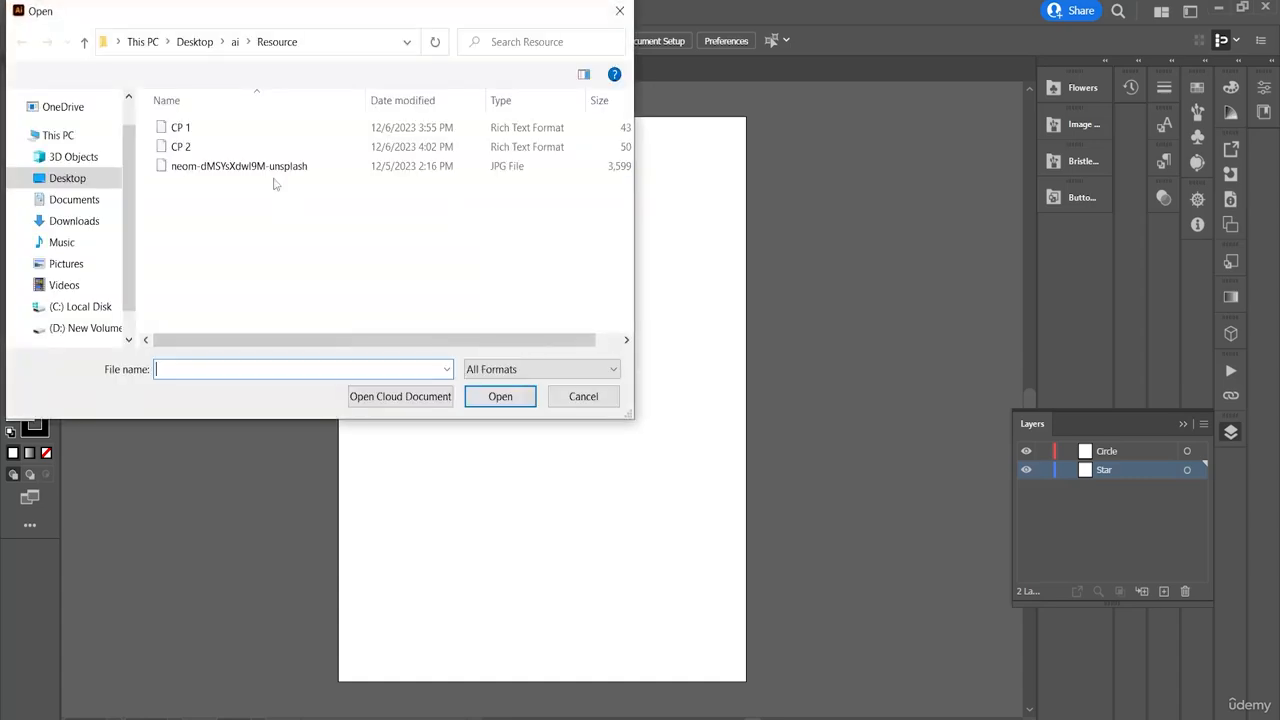
{"action": "left_click", "coordinate": [230, 167]}
{"action": "double_click", "coordinate": [231, 169]}
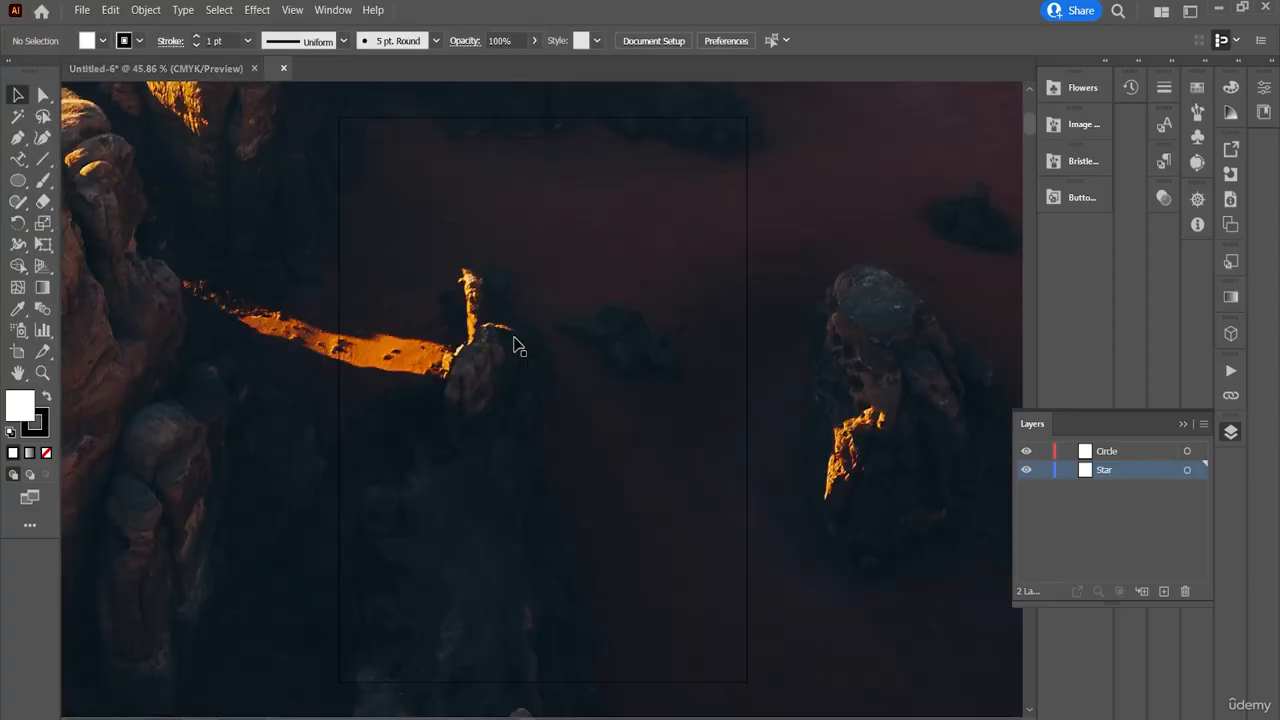
- Move the photo slightly right and down in its document, and bring it into the Star layer of Untitled-6
{"action": "scroll", "coordinate": [515, 340], "scroll_direction": "down", "scroll_amount": 7}
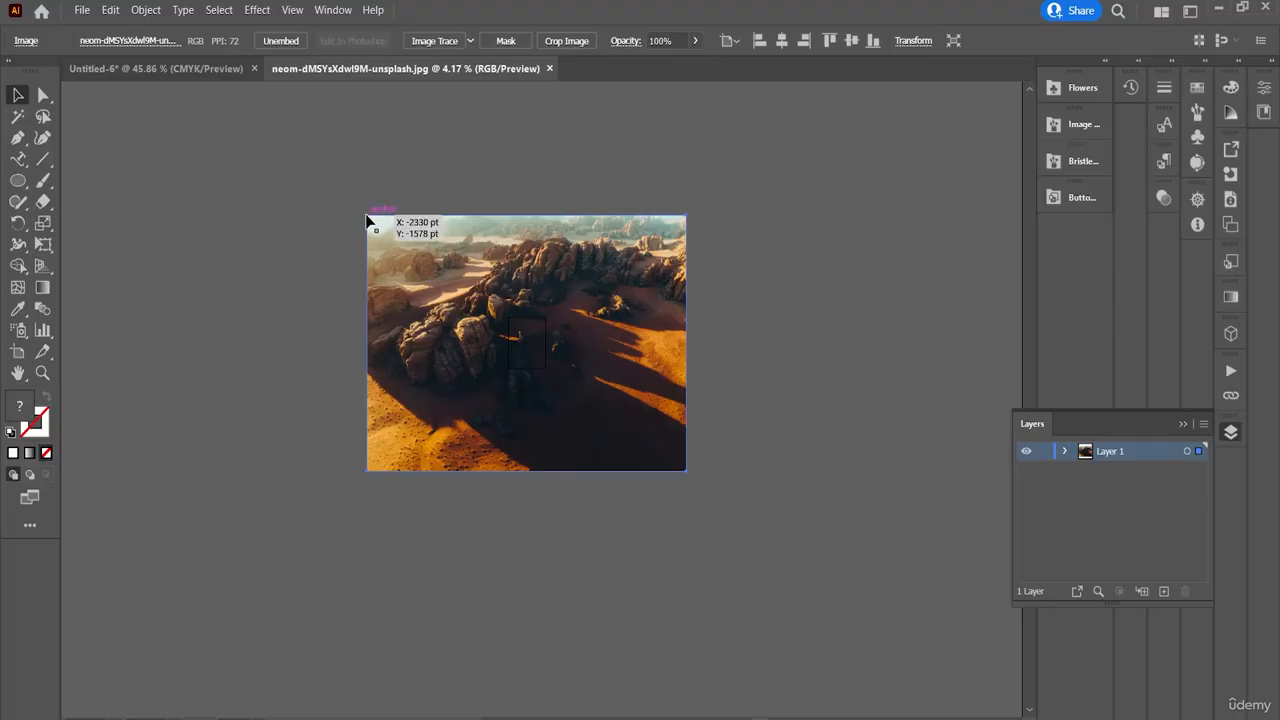
{"action": "left_click_drag", "start_coordinate": [376, 228], "coordinate": [418, 248]}
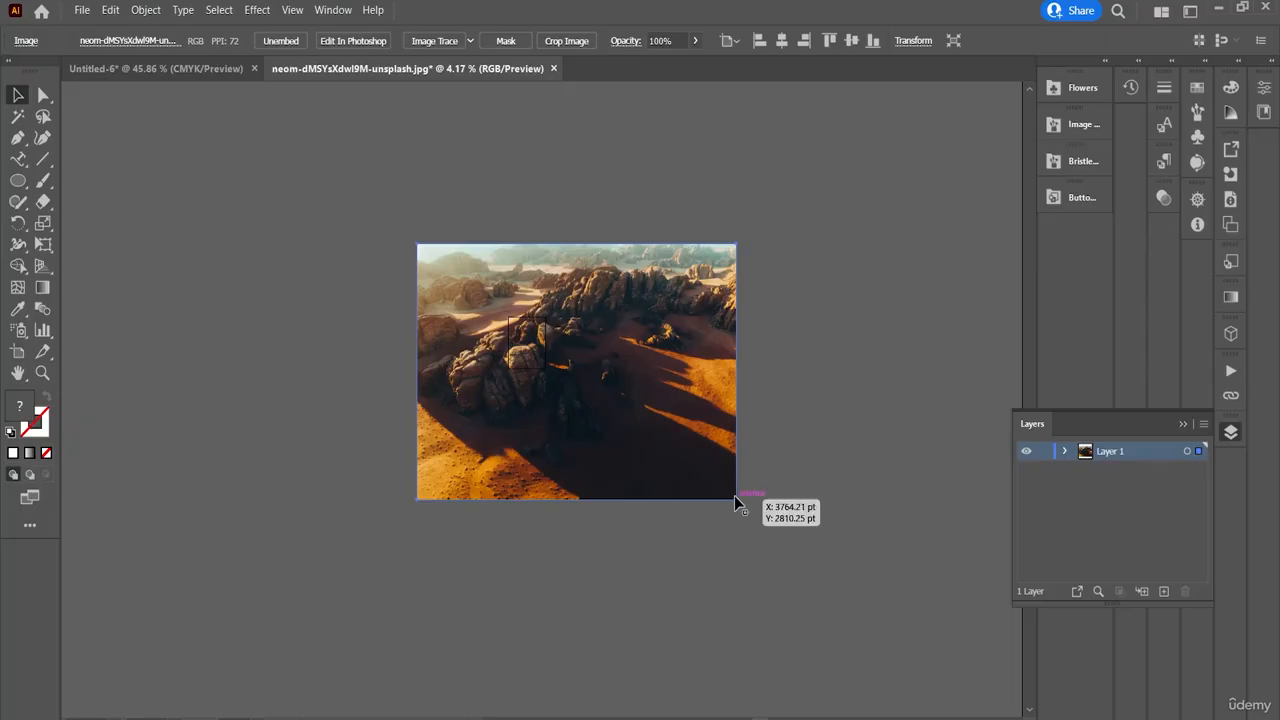
{"action": "left_click", "coordinate": [757, 473]}
{"action": "left_click_drag", "start_coordinate": [556, 335], "coordinate": [516, 345]}
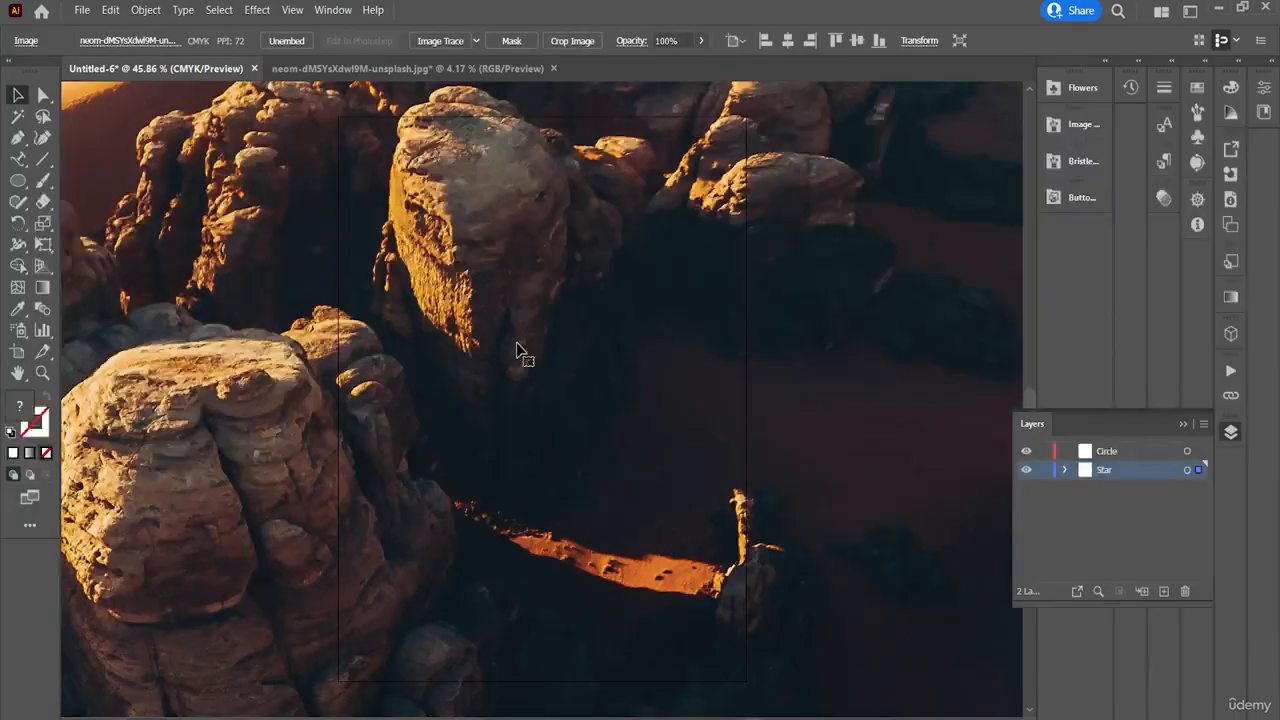
- Shift the whole photo right and down, and move it back up and left so it covers the artboard
{"action": "scroll", "coordinate": [516, 342], "scroll_direction": "down", "scroll_amount": 6}
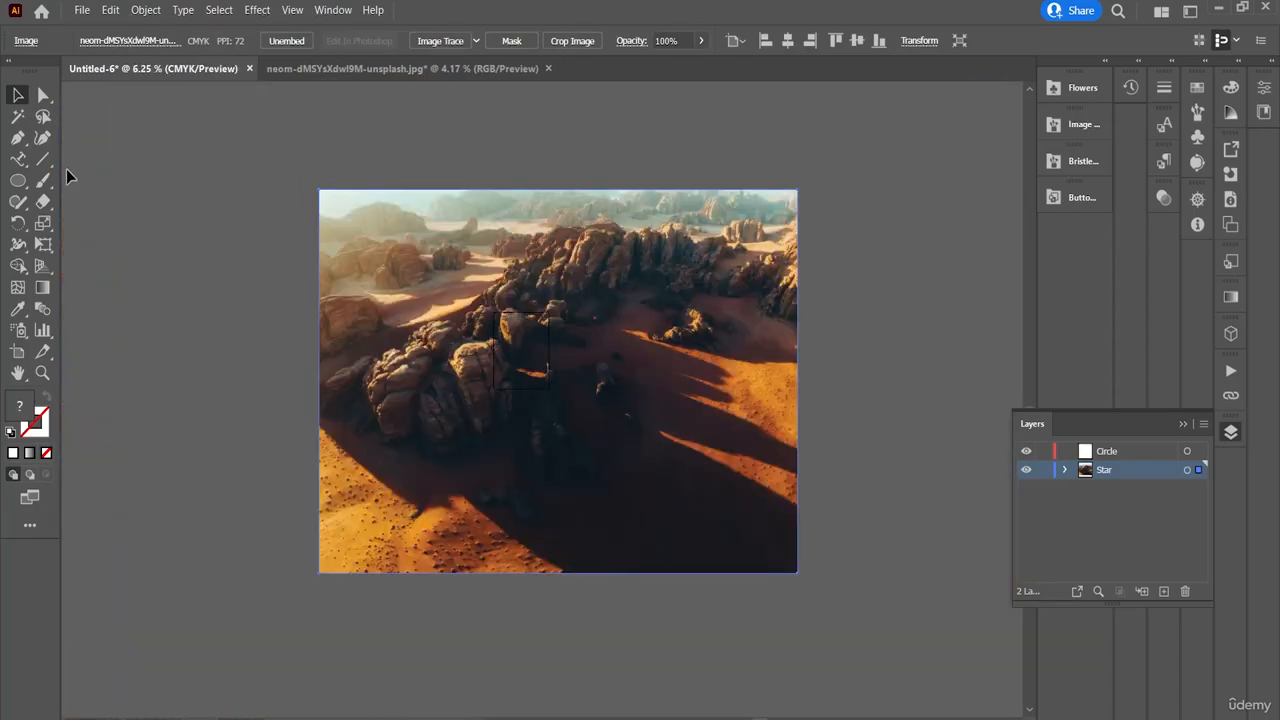
{"action": "left_click_drag", "start_coordinate": [442, 274], "coordinate": [487, 311]}
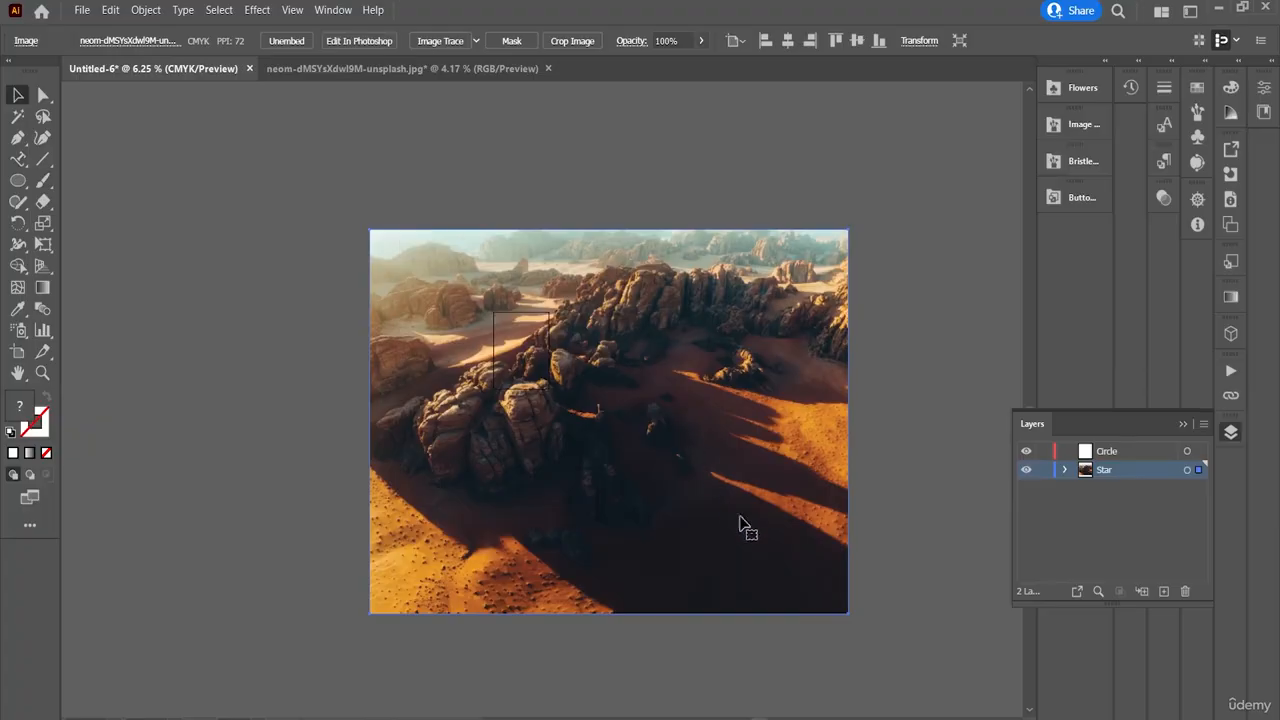
{"action": "left_click_drag", "start_coordinate": [849, 616], "coordinate": [775, 570]}
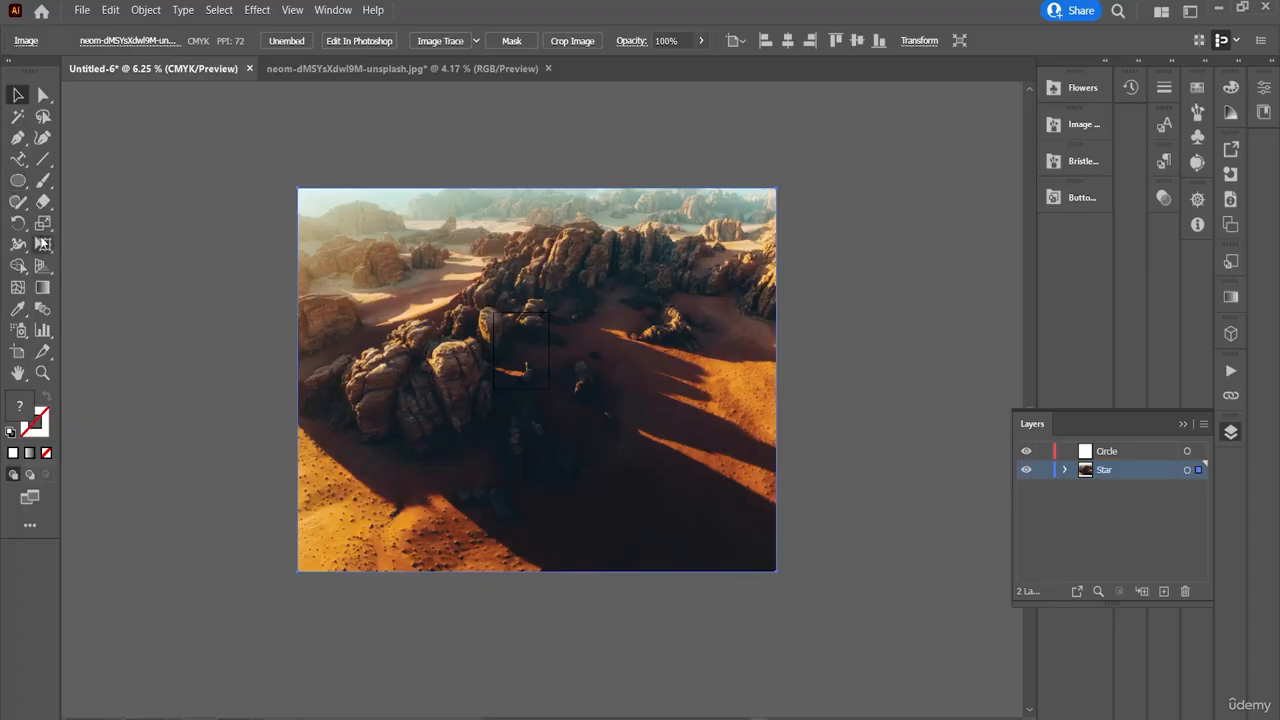
- Isolate the photo, crop it to an upper-left area about 1798 × 1379 pt, and leave isolation mode
{"action": "double_click", "coordinate": [461, 268]}
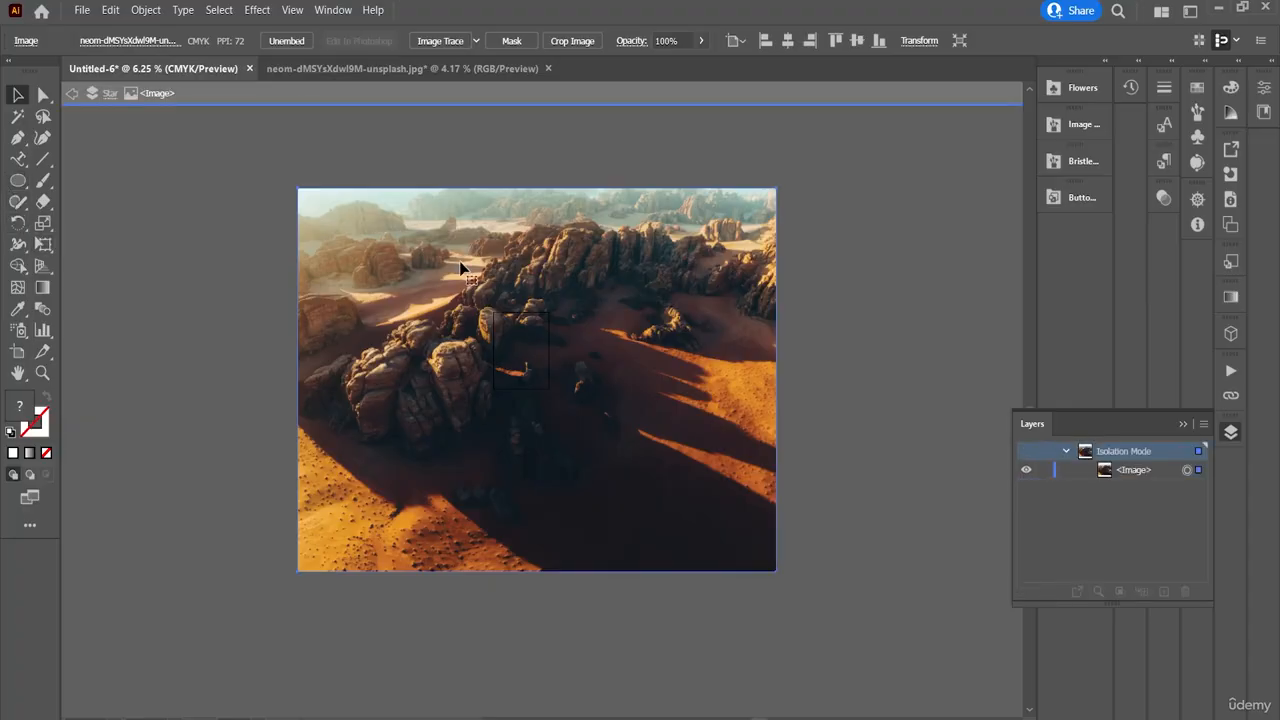
{"action": "right_click", "coordinate": [461, 268]}
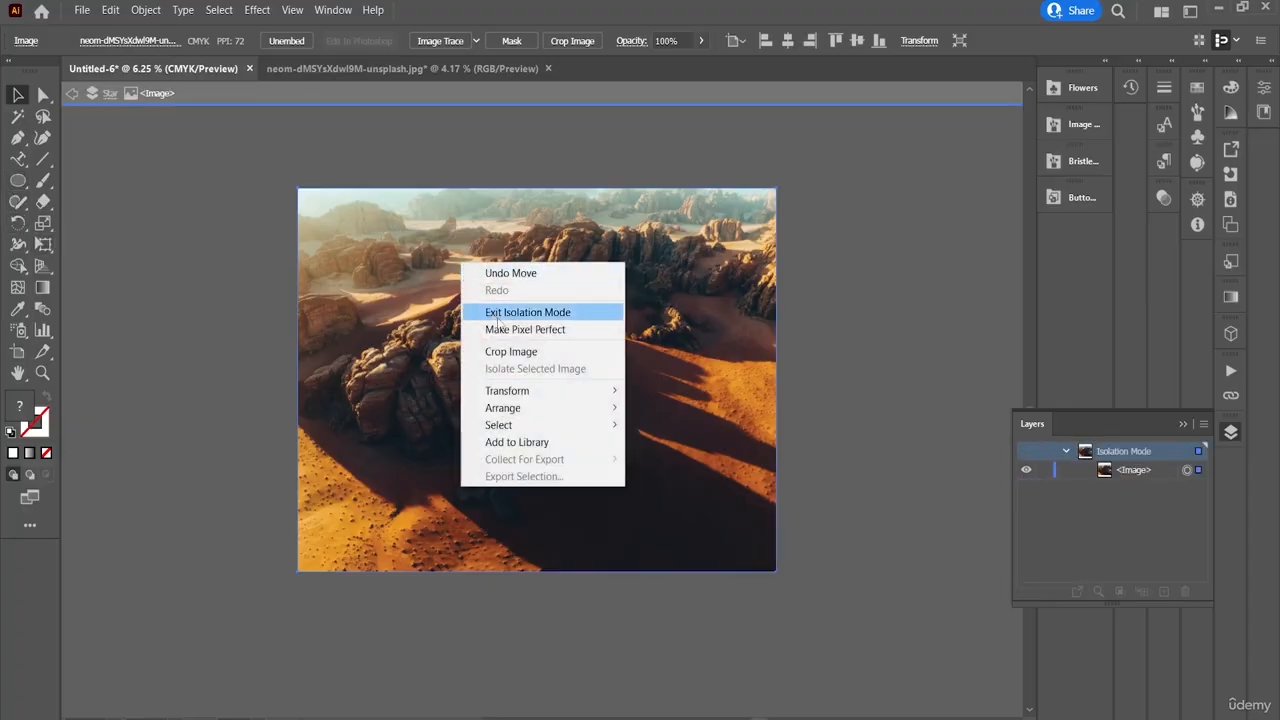
{"action": "key", "text": "Escape"}
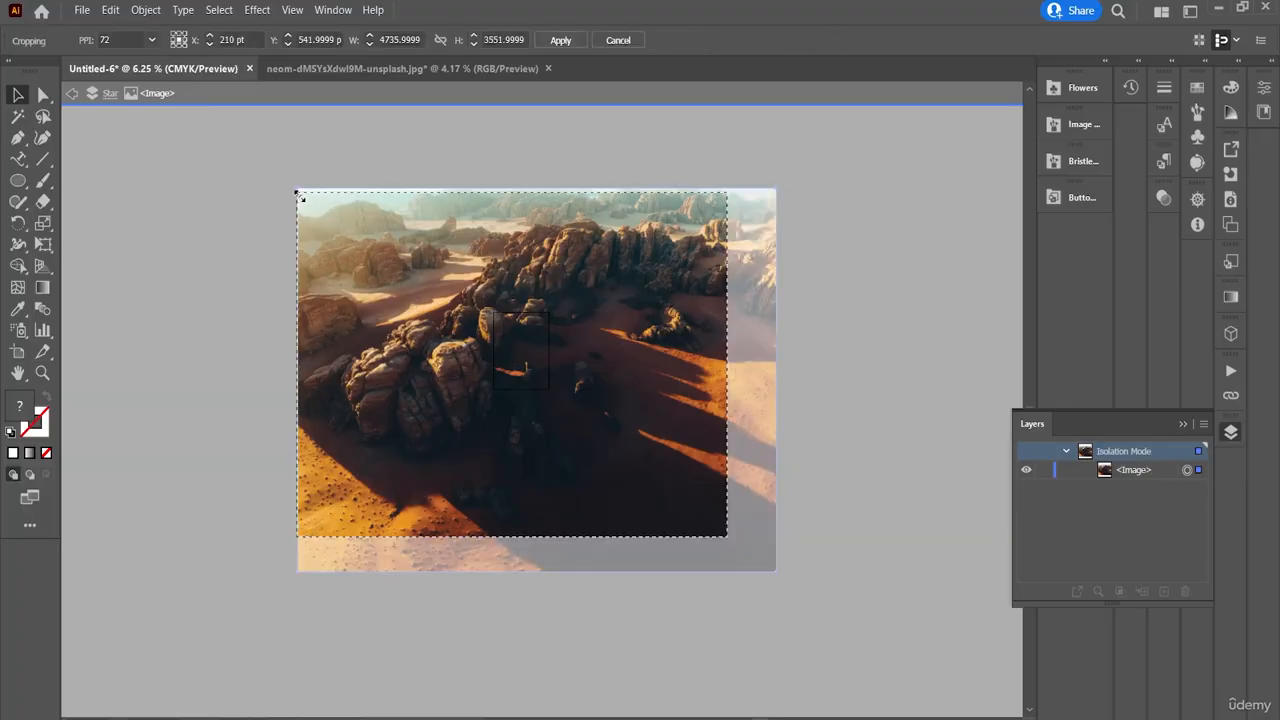
{"action": "left_click_drag", "start_coordinate": [298, 193], "coordinate": [392, 238]}
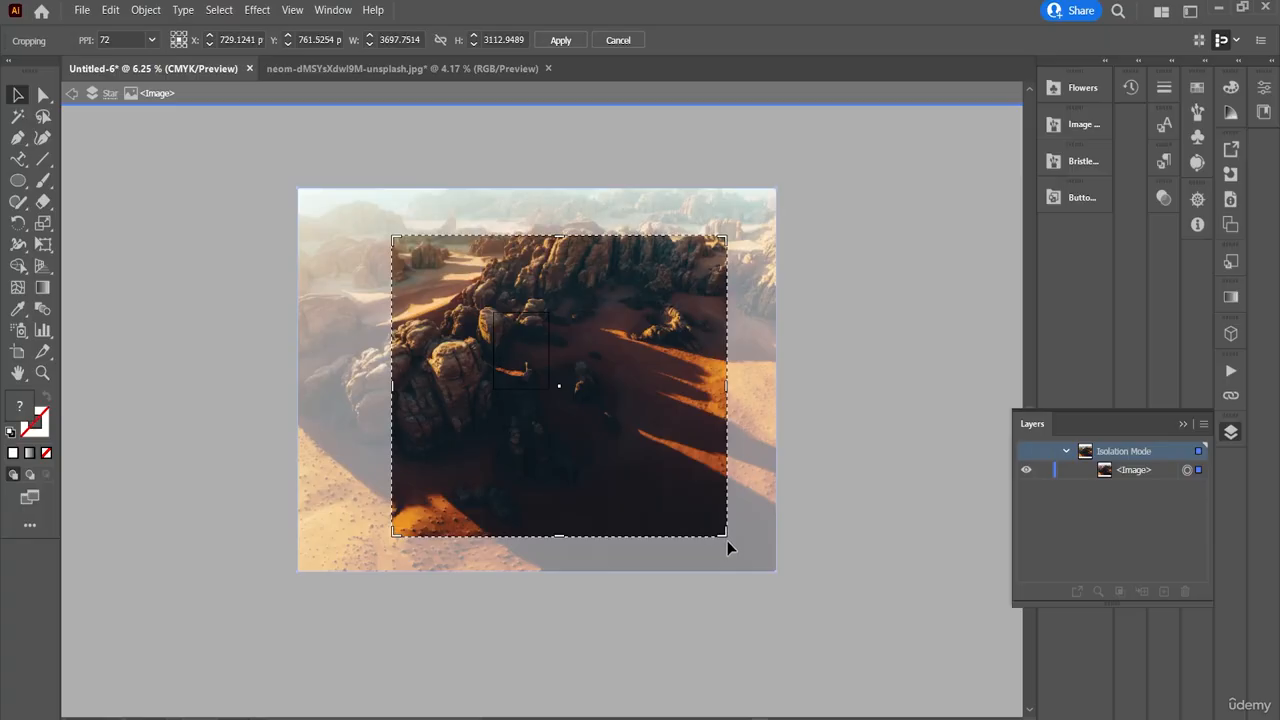
{"action": "left_click_drag", "start_coordinate": [722, 532], "coordinate": [553, 368]}
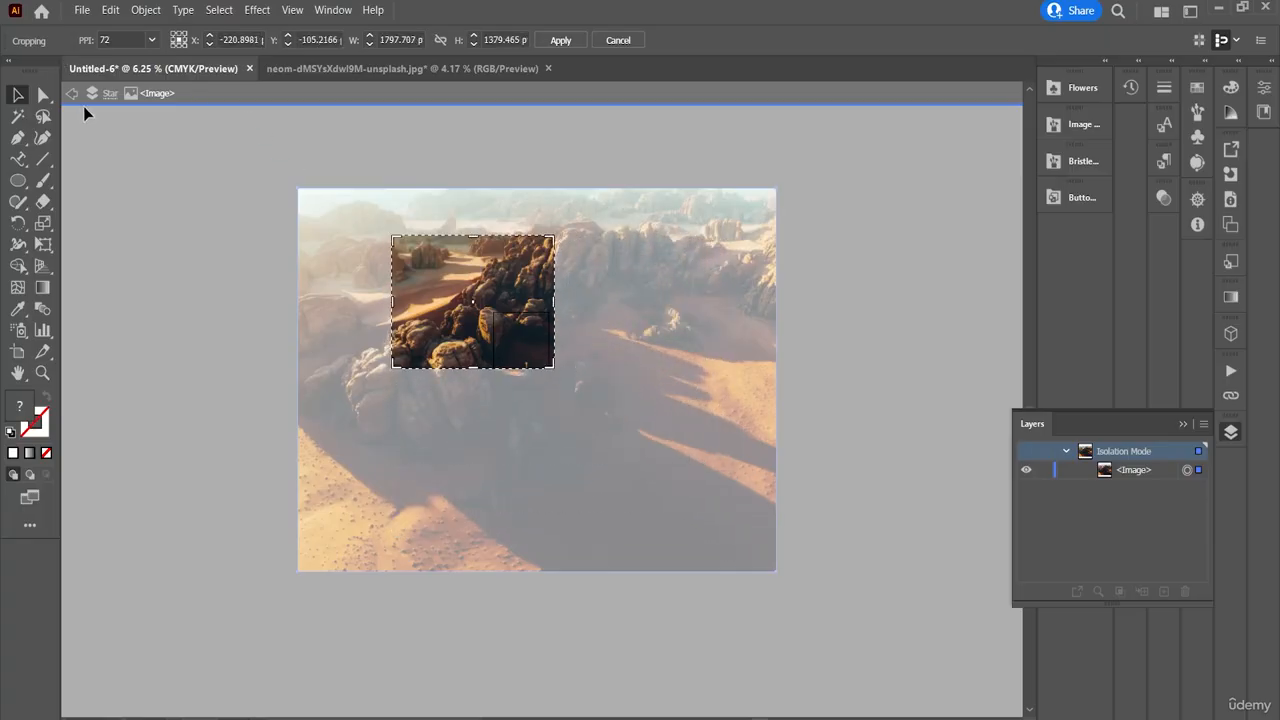
{"action": "key", "text": "Return"}
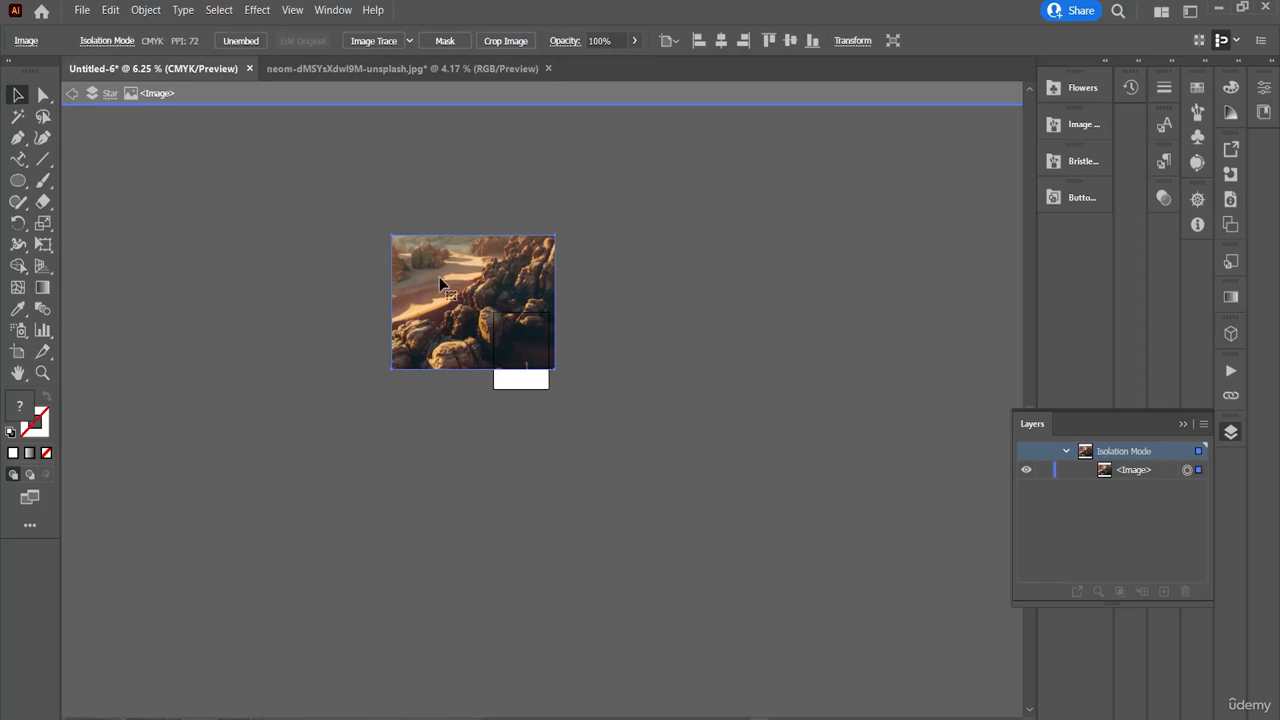
{"action": "left_click", "coordinate": [72, 94]}
{"action": "left_click", "coordinate": [72, 94]}
- Move the cropped photo over the artboard, isolate the image, and step back up to the Star layer's isolation level
{"action": "left_click_drag", "start_coordinate": [481, 326], "coordinate": [536, 385]}
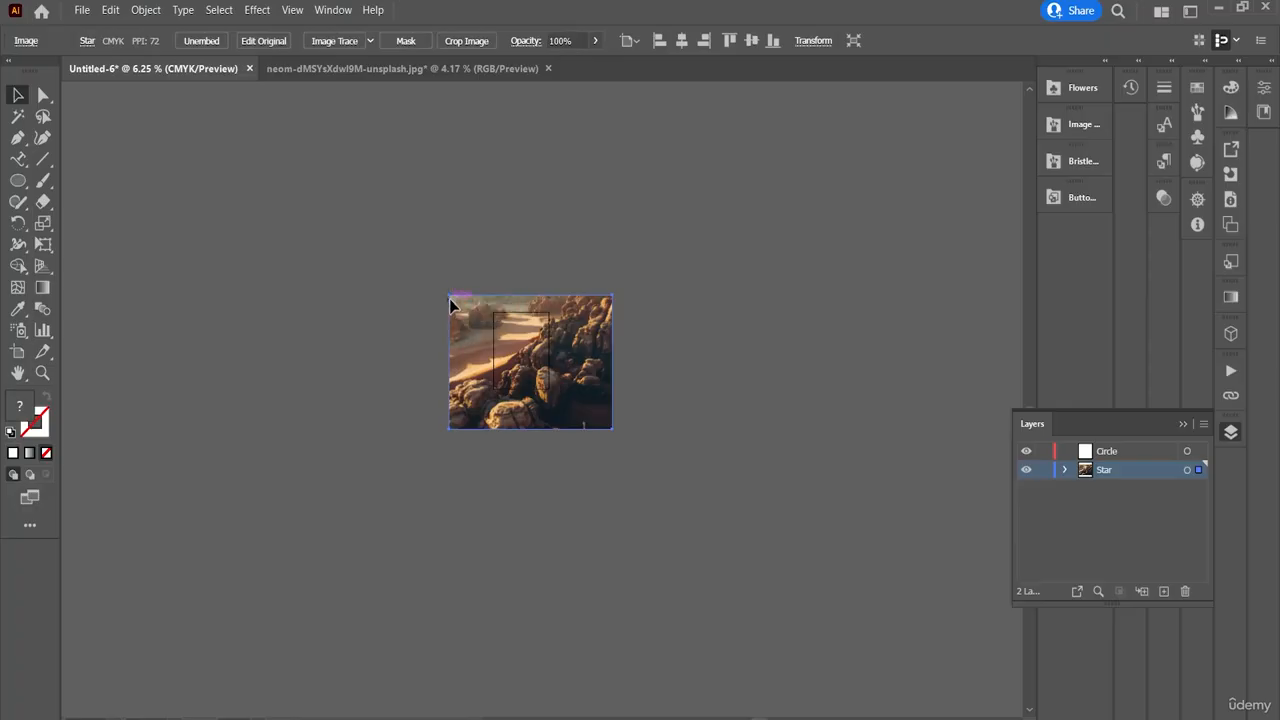
{"action": "key", "text": "ctrl+shift+a"}
{"action": "double_click", "coordinate": [477, 345]}
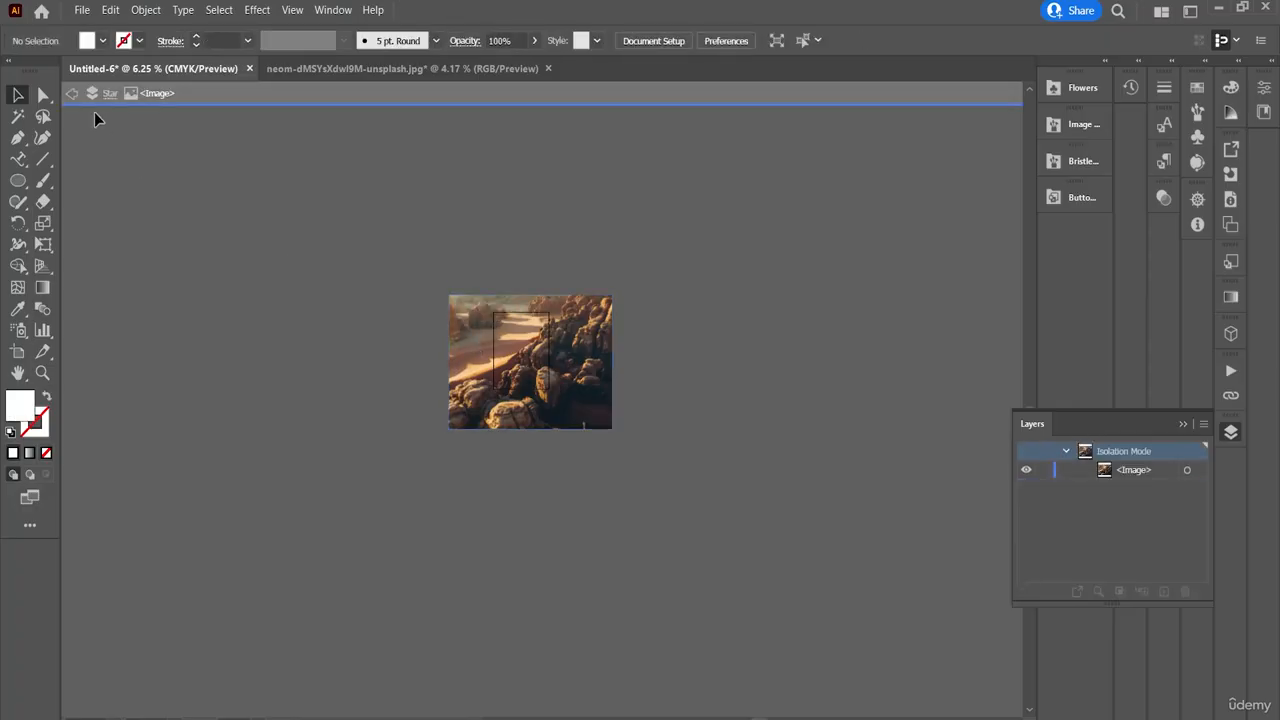
{"action": "left_click", "coordinate": [70, 96]}
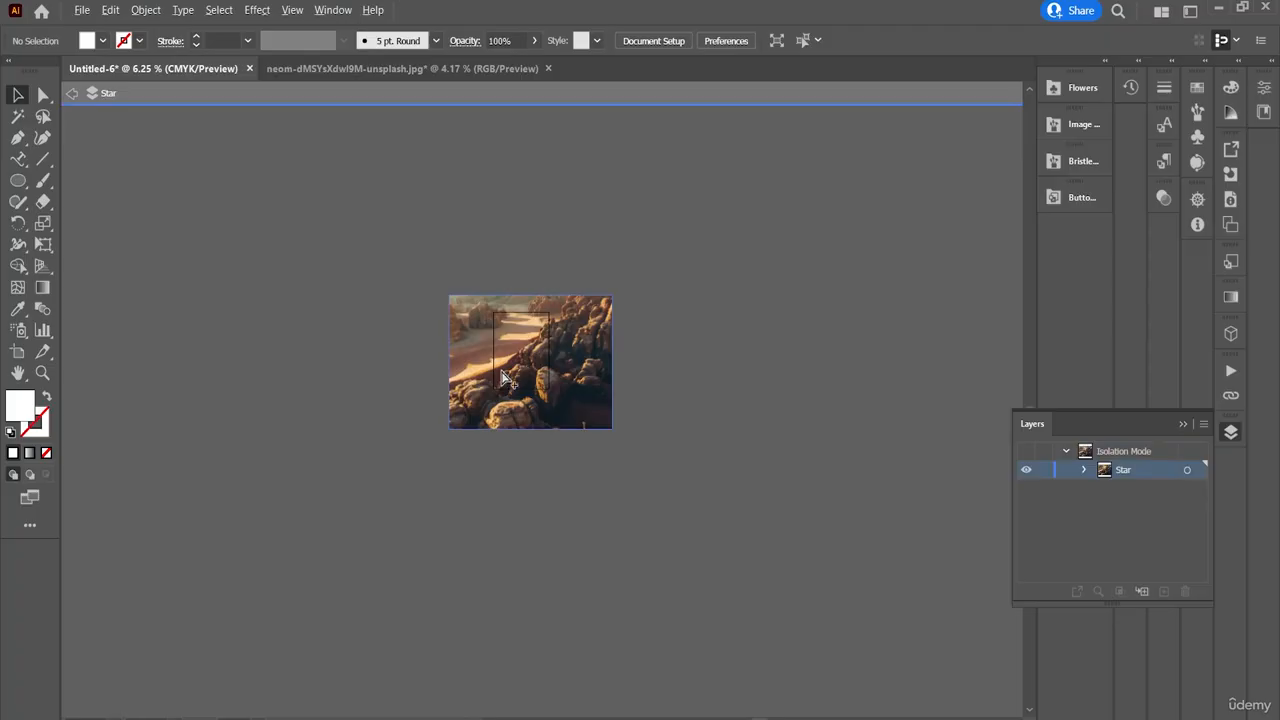
- Move the photo left and up past the artboard, and pull it back right until it spans the artboard's width
{"action": "scroll", "coordinate": [501, 375], "scroll_direction": "down", "scroll_amount": 2}
{"action": "scroll", "coordinate": [501, 375], "scroll_direction": "up", "scroll_amount": 6}
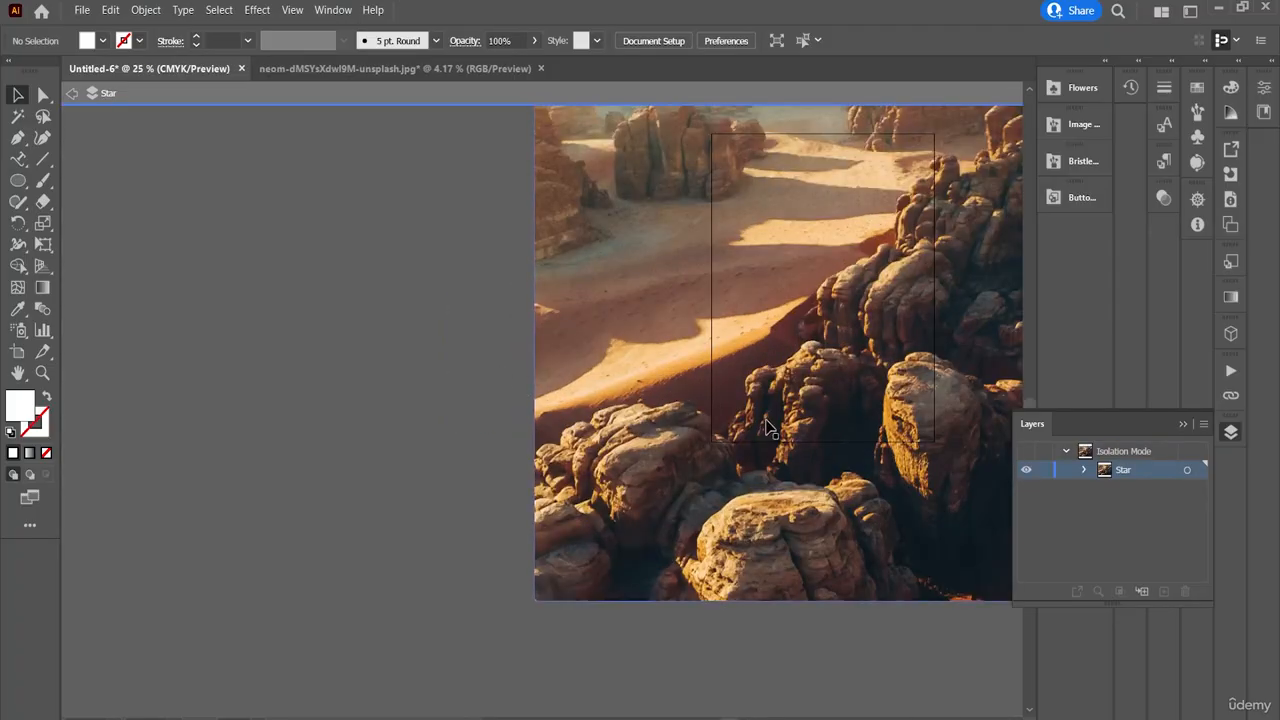
{"action": "left_click_drag", "start_coordinate": [766, 422], "coordinate": [406, 324]}
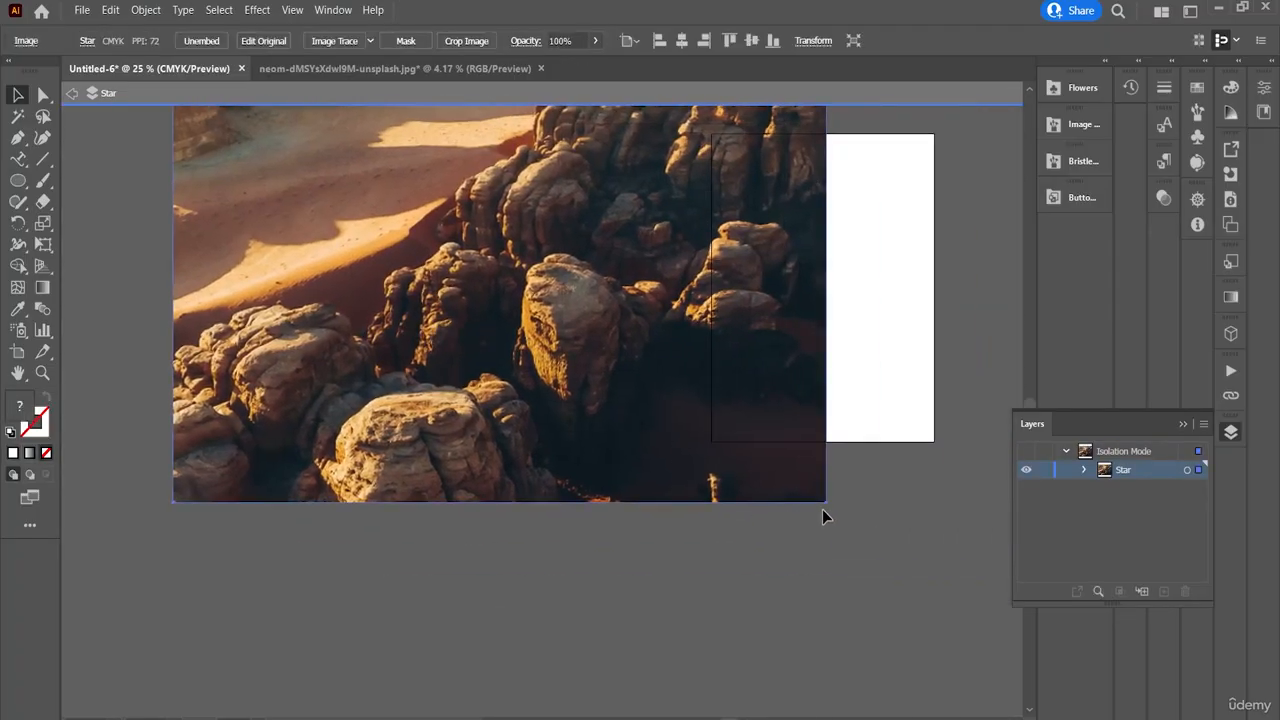
{"action": "left_click_drag", "start_coordinate": [828, 512], "coordinate": [1000, 489]}
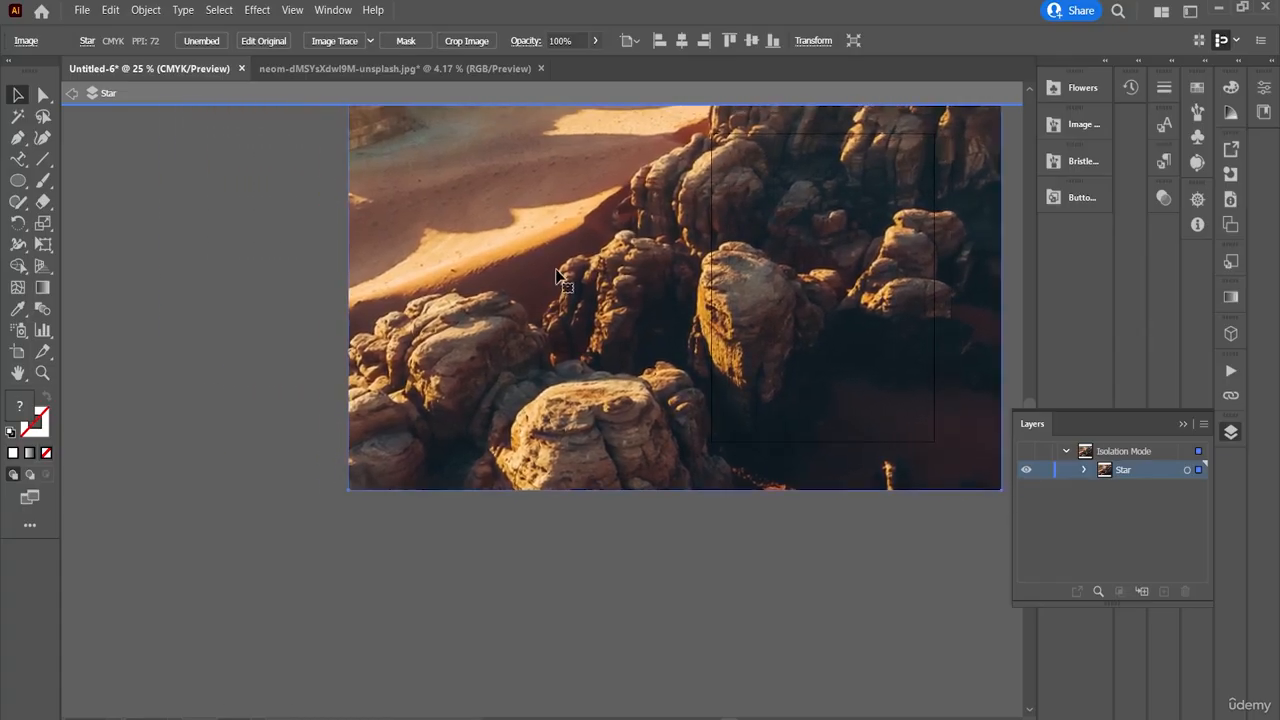
- Crop the photo to a narrow upright area about 513 × 794 pt around the central rock
{"action": "right_click", "coordinate": [566, 302]}
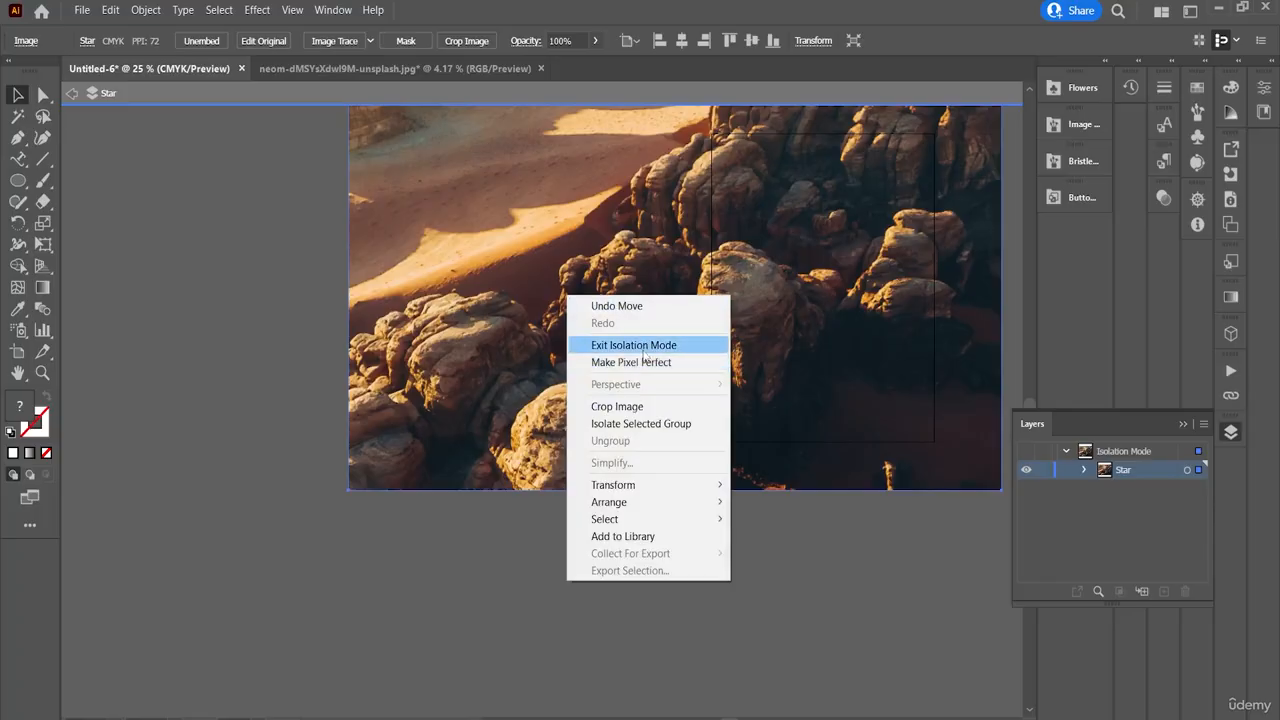
{"action": "left_click", "coordinate": [641, 407]}
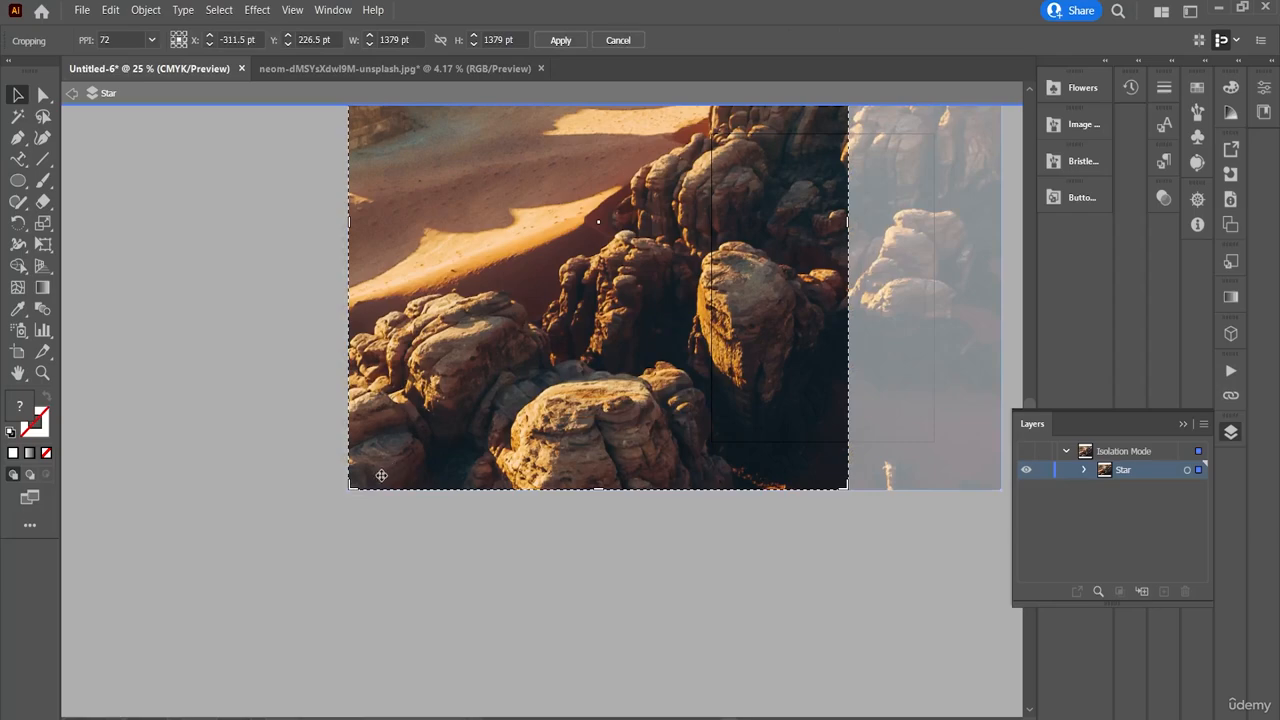
{"action": "left_click_drag", "start_coordinate": [352, 485], "coordinate": [581, 461]}
{"action": "scroll", "coordinate": [540, 400], "scroll_direction": "up", "scroll_amount": 5}
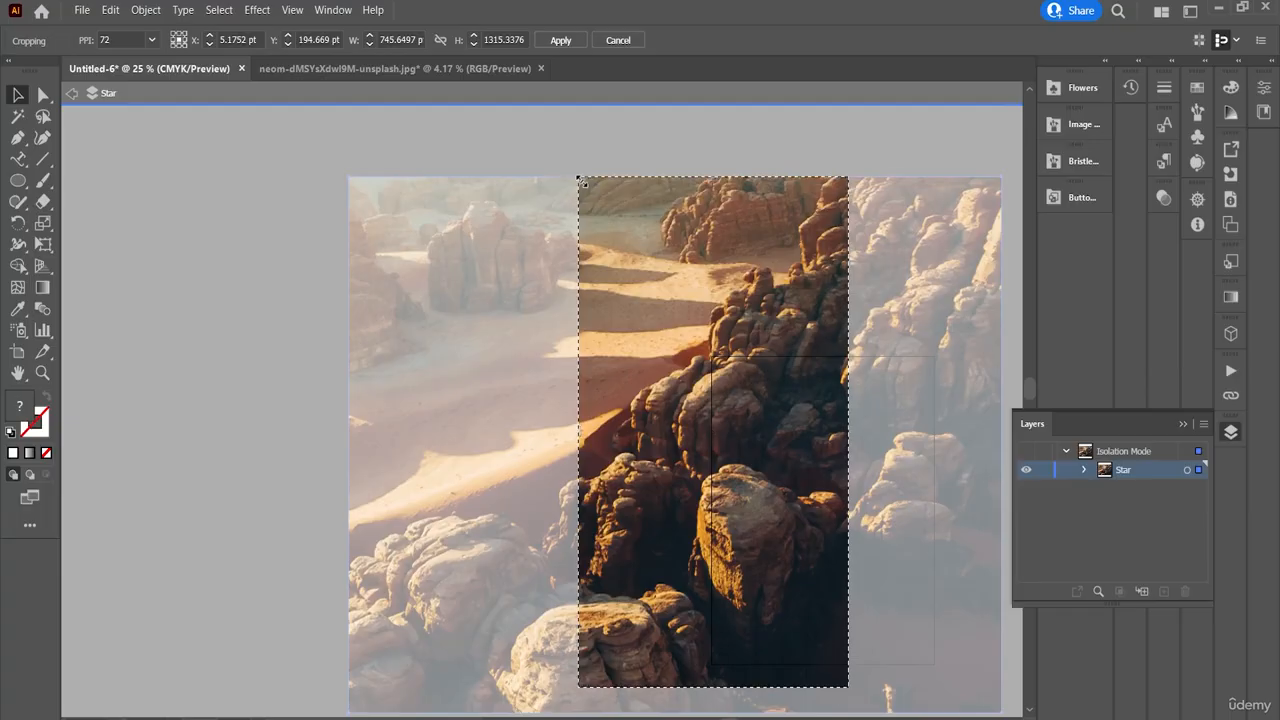
{"action": "left_click_drag", "start_coordinate": [583, 182], "coordinate": [594, 384]}
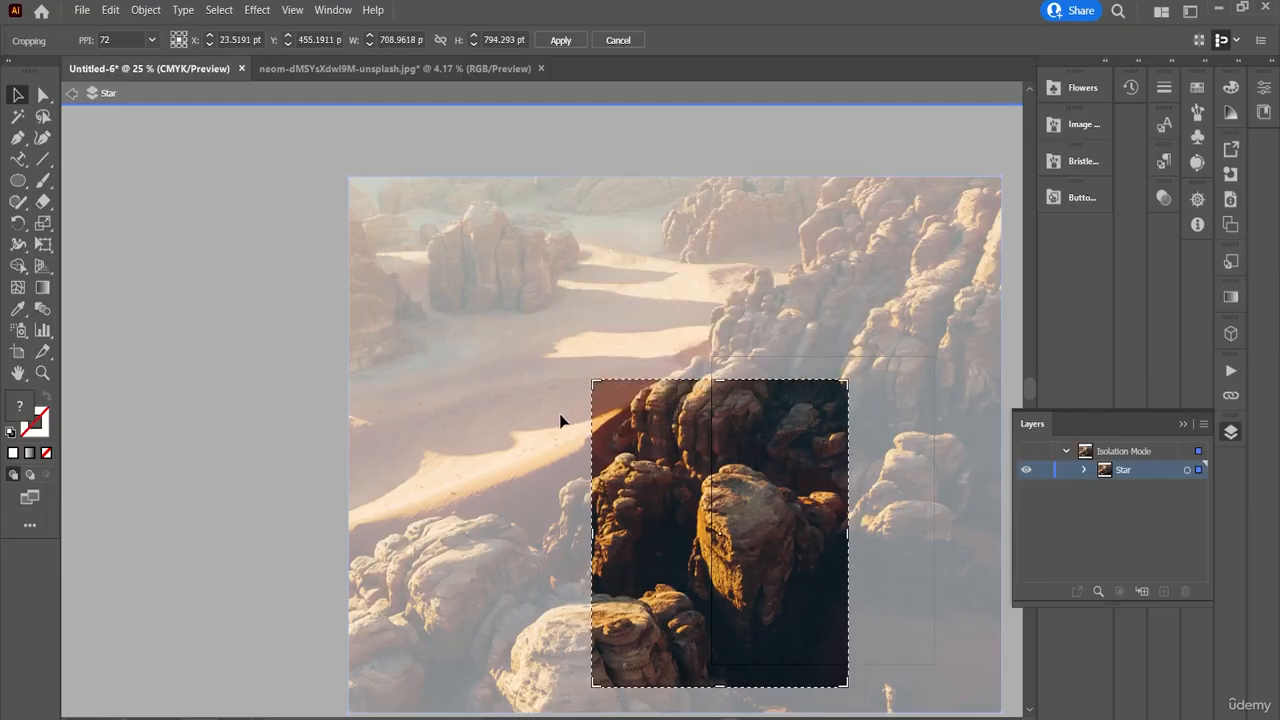
{"action": "left_click_drag", "start_coordinate": [596, 537], "coordinate": [669, 543]}
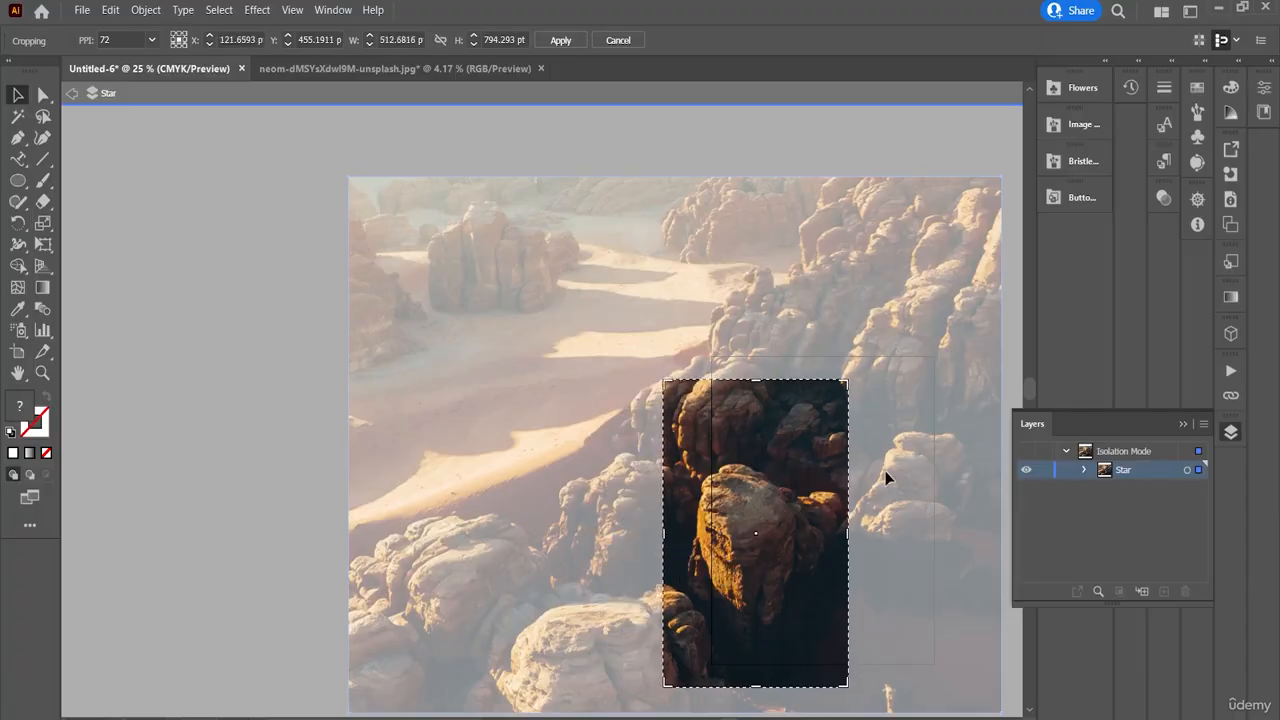
{"action": "key", "text": "Return"}
- Align the cropped photo with the artboard's upper-left corner and leave isolation mode
{"action": "left_click_drag", "start_coordinate": [759, 511], "coordinate": [798, 479]}
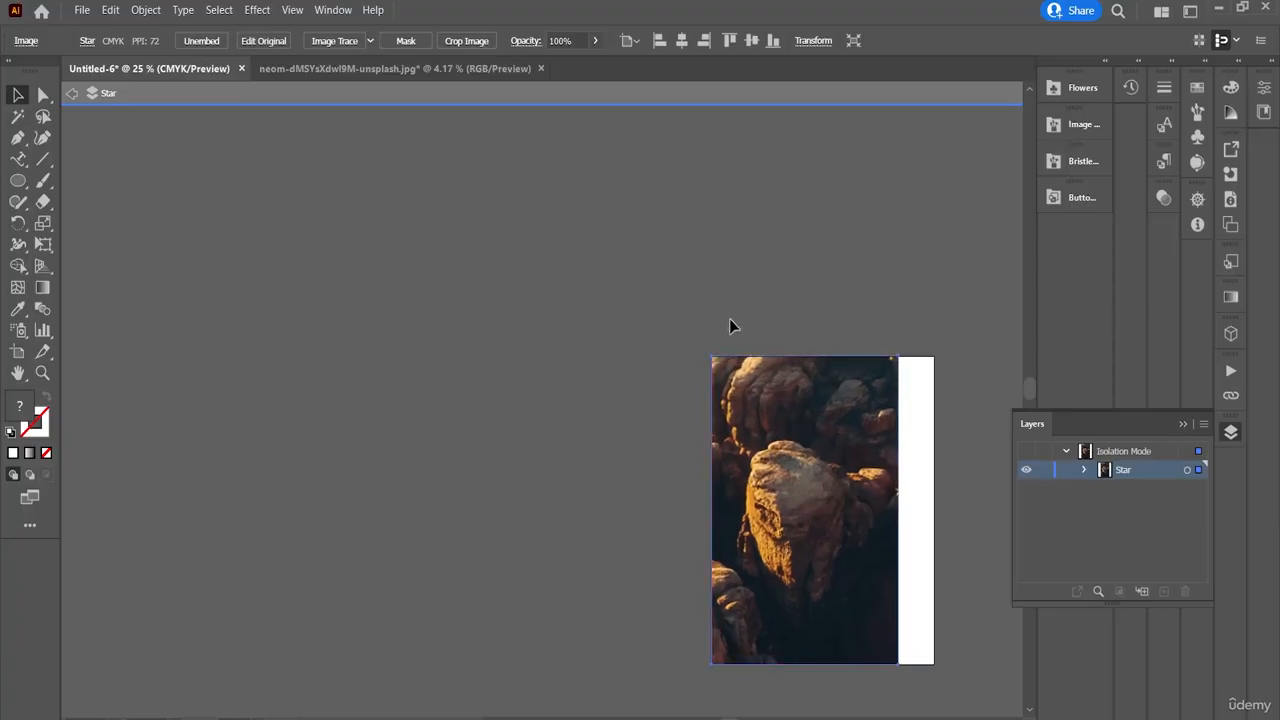
{"action": "left_click", "coordinate": [71, 93]}
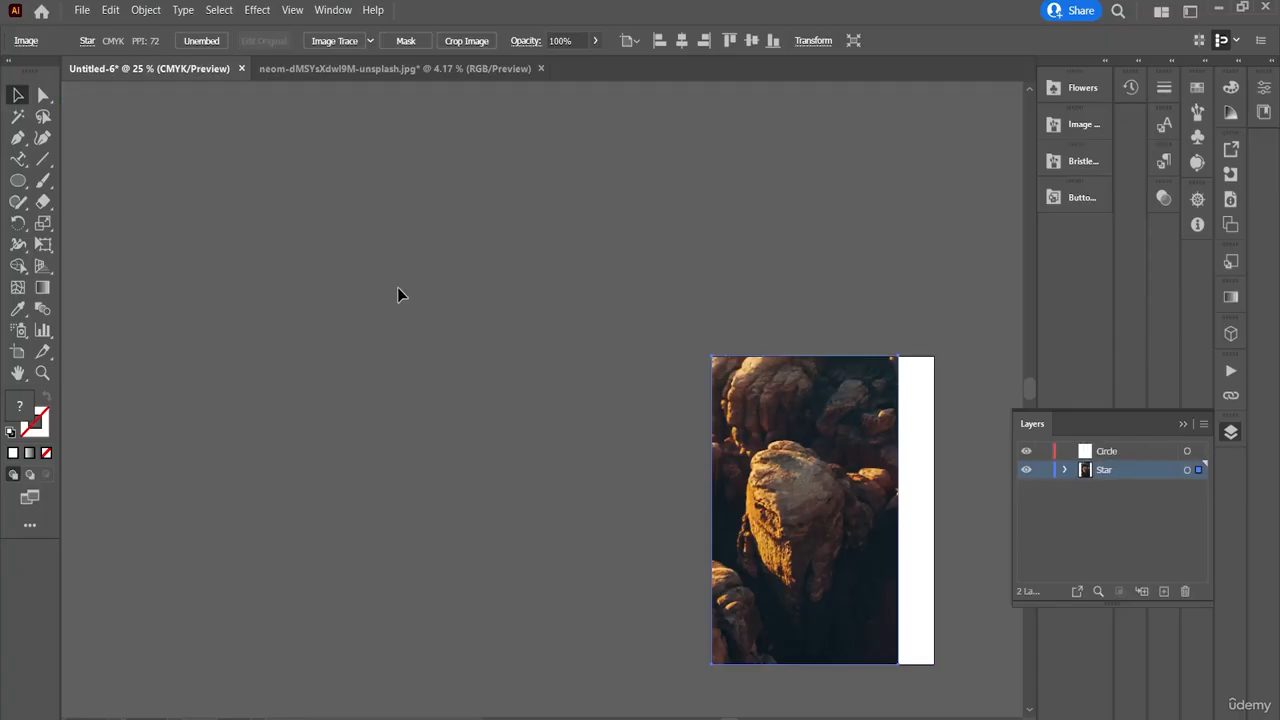
{"action": "scroll", "coordinate": [407, 297], "scroll_direction": "right", "scroll_amount": 8}
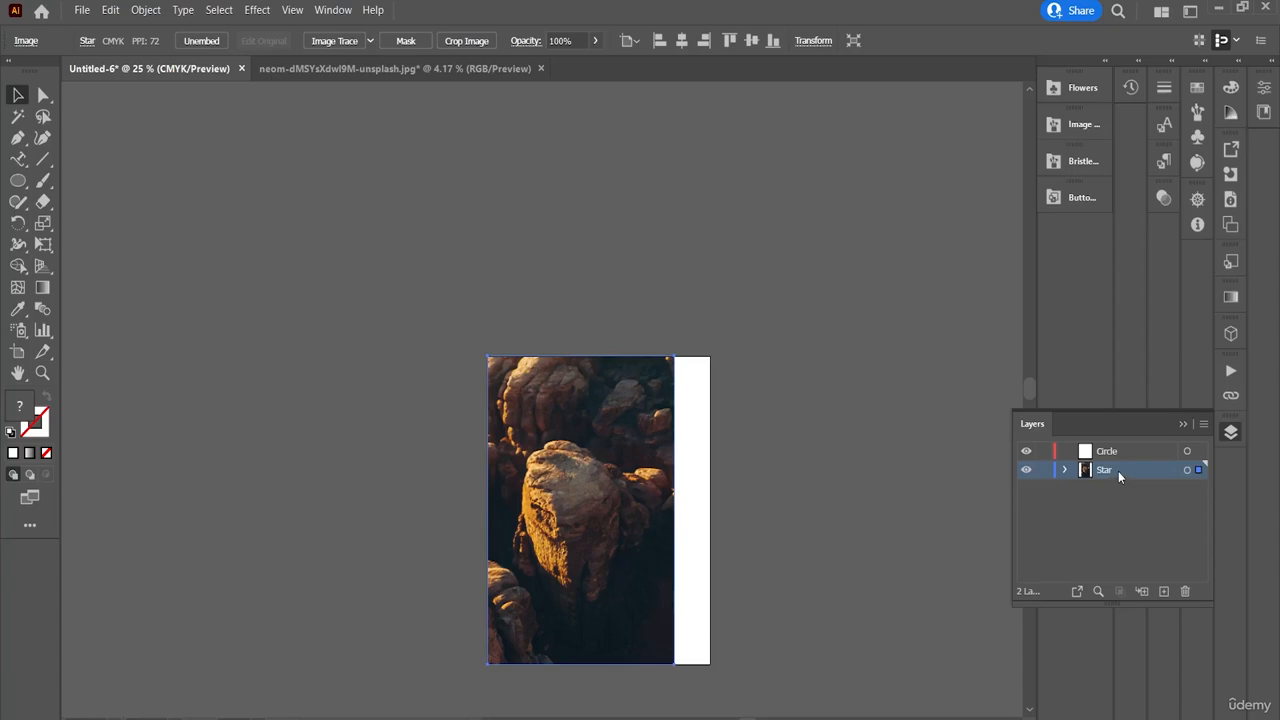
- Expand the Star layer, deselect its image, and target the image and the Circle layer in turn
{"action": "left_click", "coordinate": [1064, 469]}
{"action": "left_click", "coordinate": [1125, 494]}
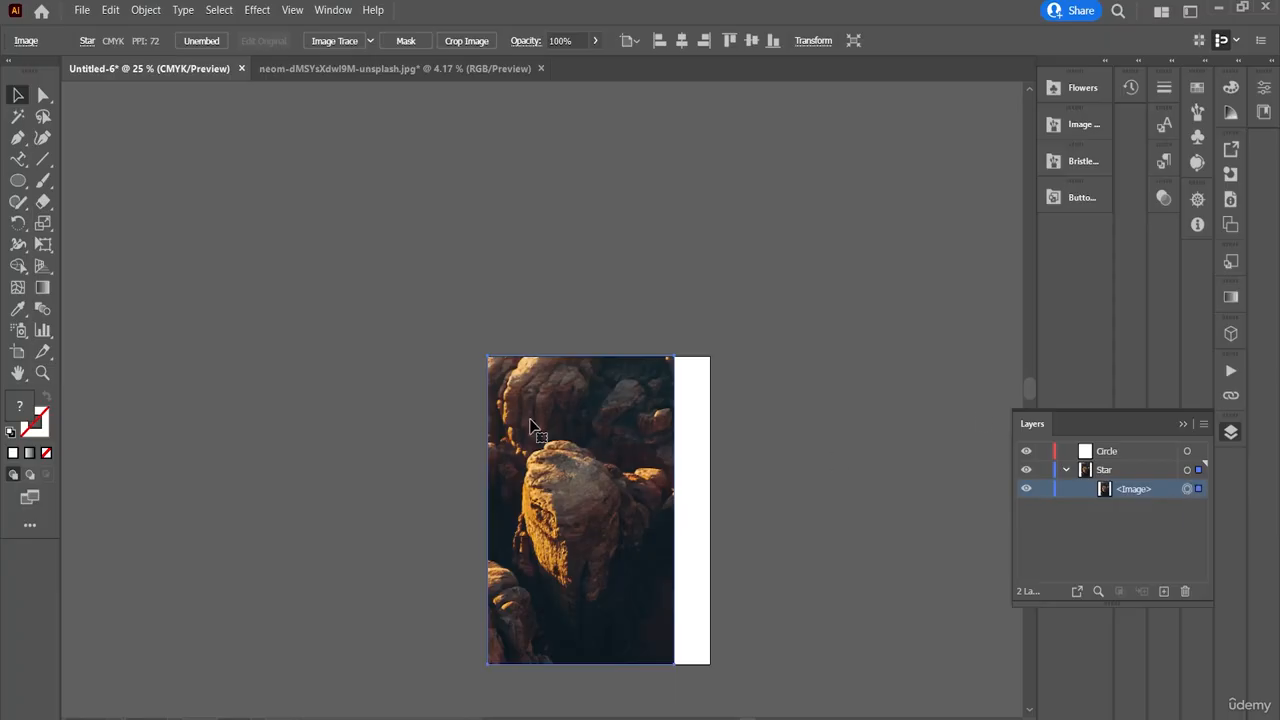
{"action": "left_click", "coordinate": [834, 521]}
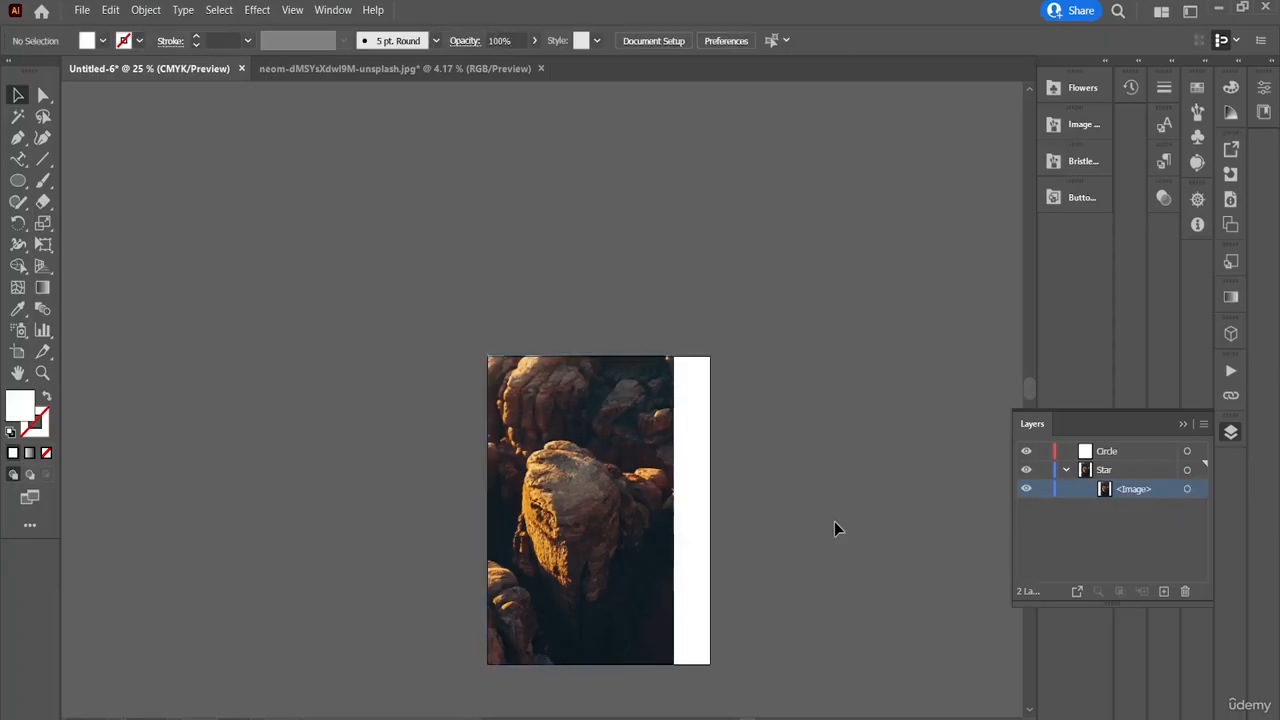
{"action": "left_click", "coordinate": [1188, 490]}
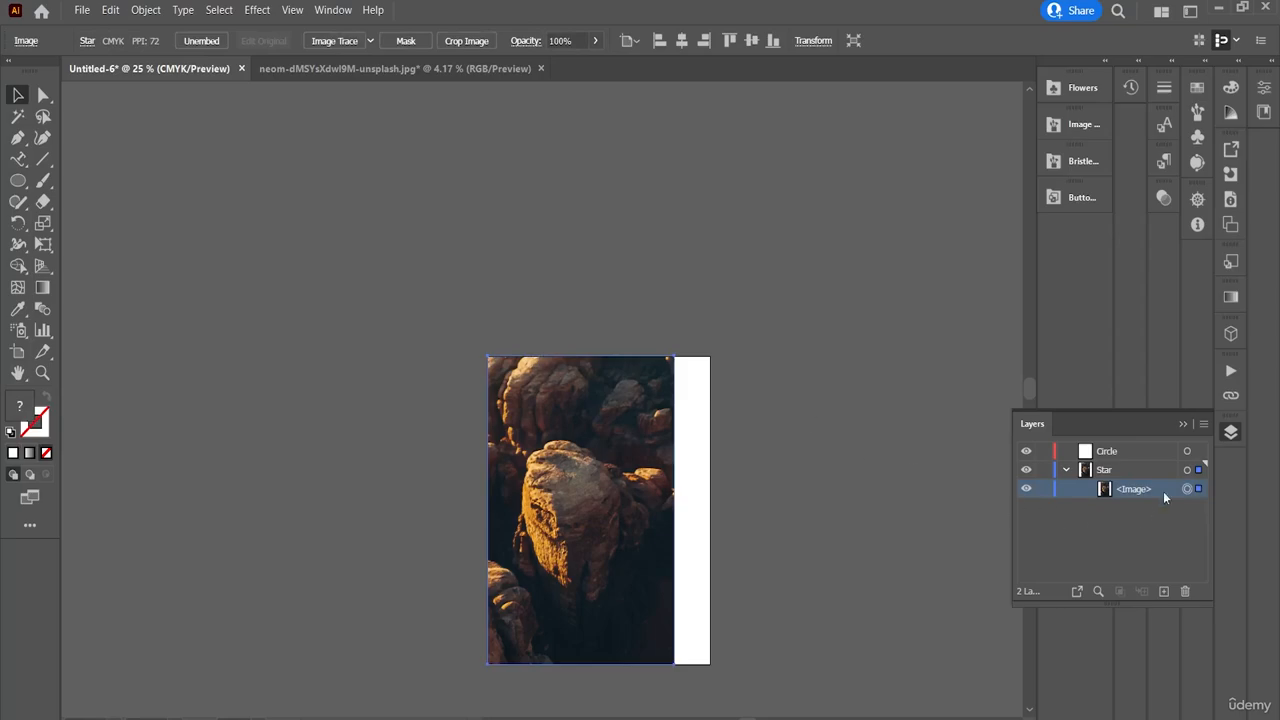
{"action": "left_click", "coordinate": [1187, 453]}
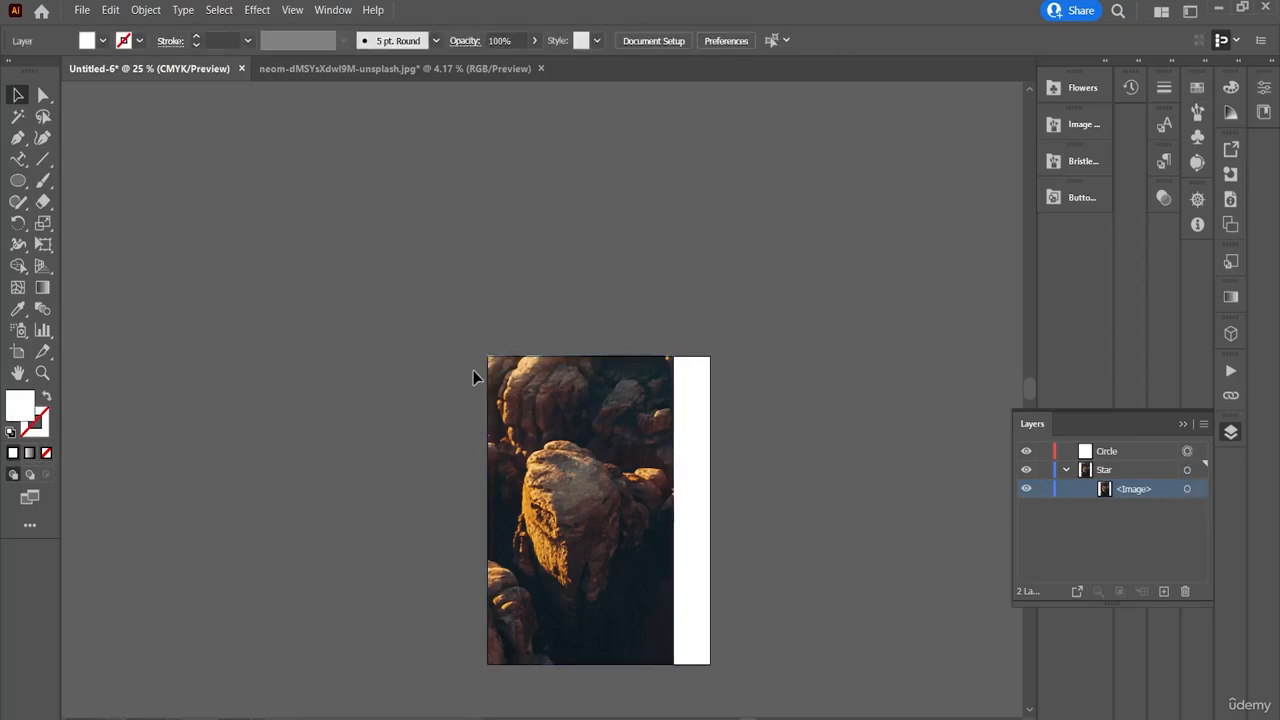
- Draw a white circle about 313 pt across on the Circle layer and place it over the central rock
{"action": "scroll", "coordinate": [563, 428], "scroll_direction": "down", "scroll_amount": 3}
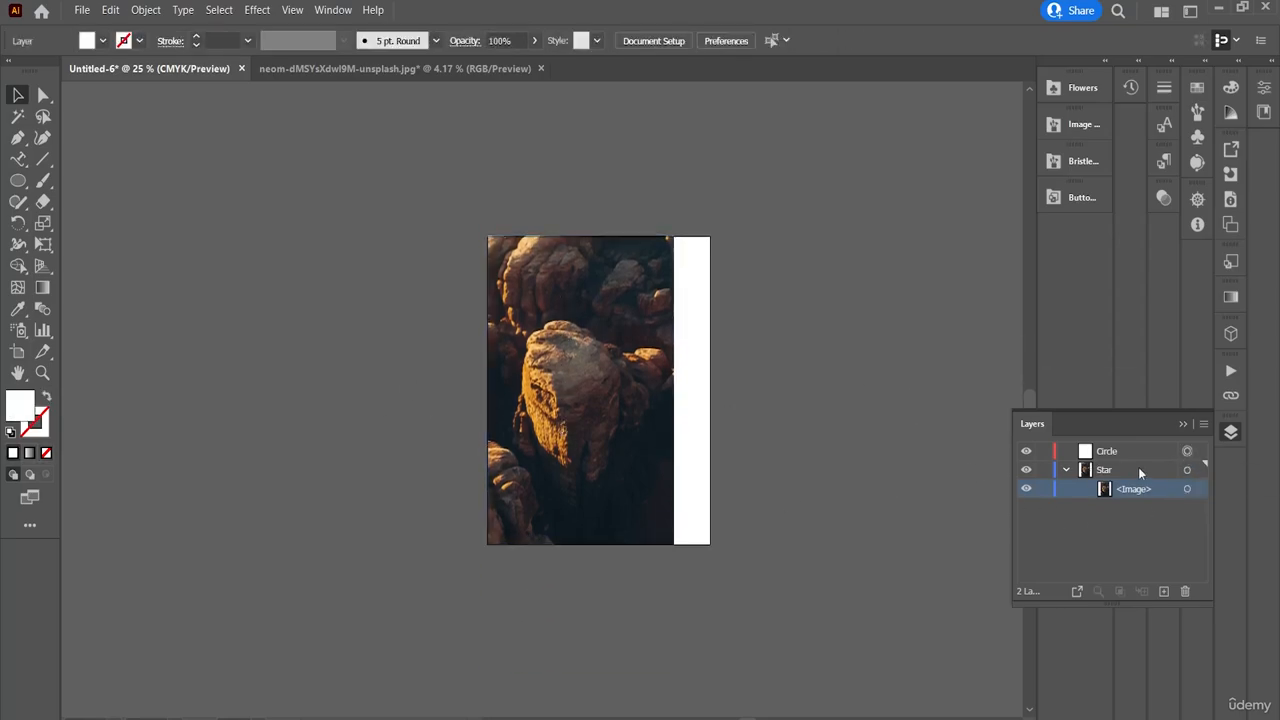
{"action": "left_click", "coordinate": [1124, 451]}
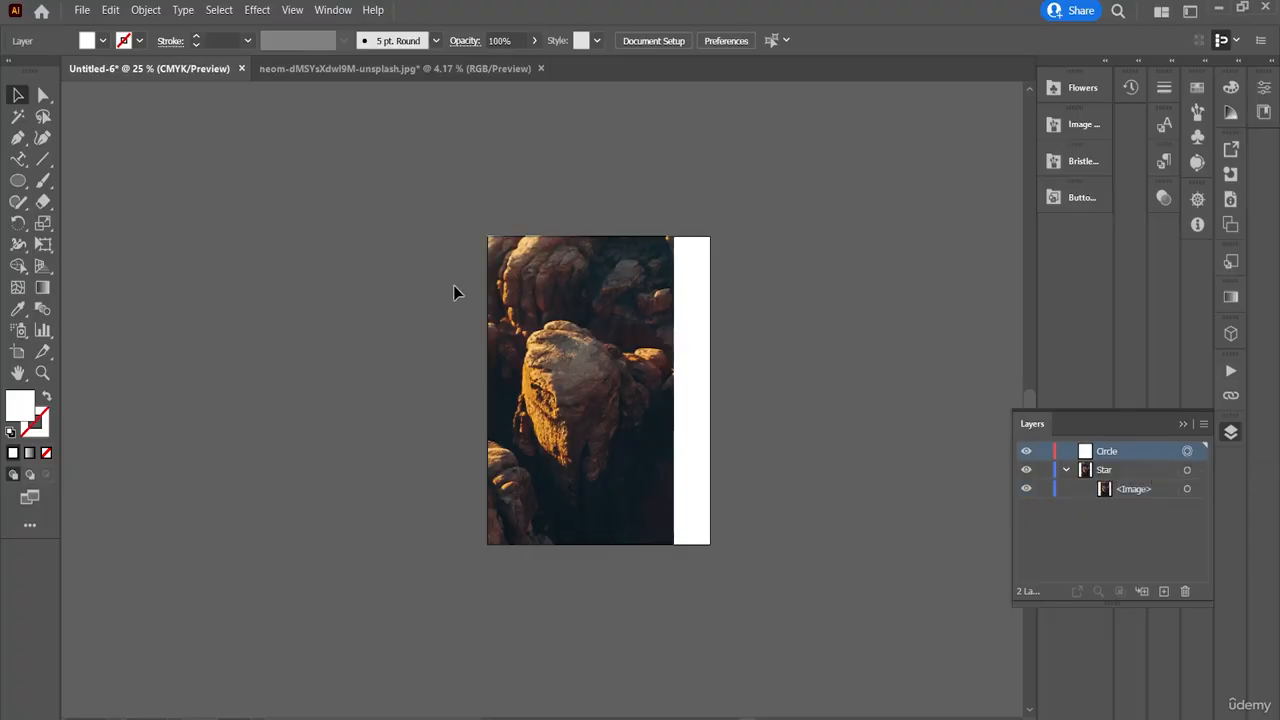
{"action": "left_click", "coordinate": [18, 181]}
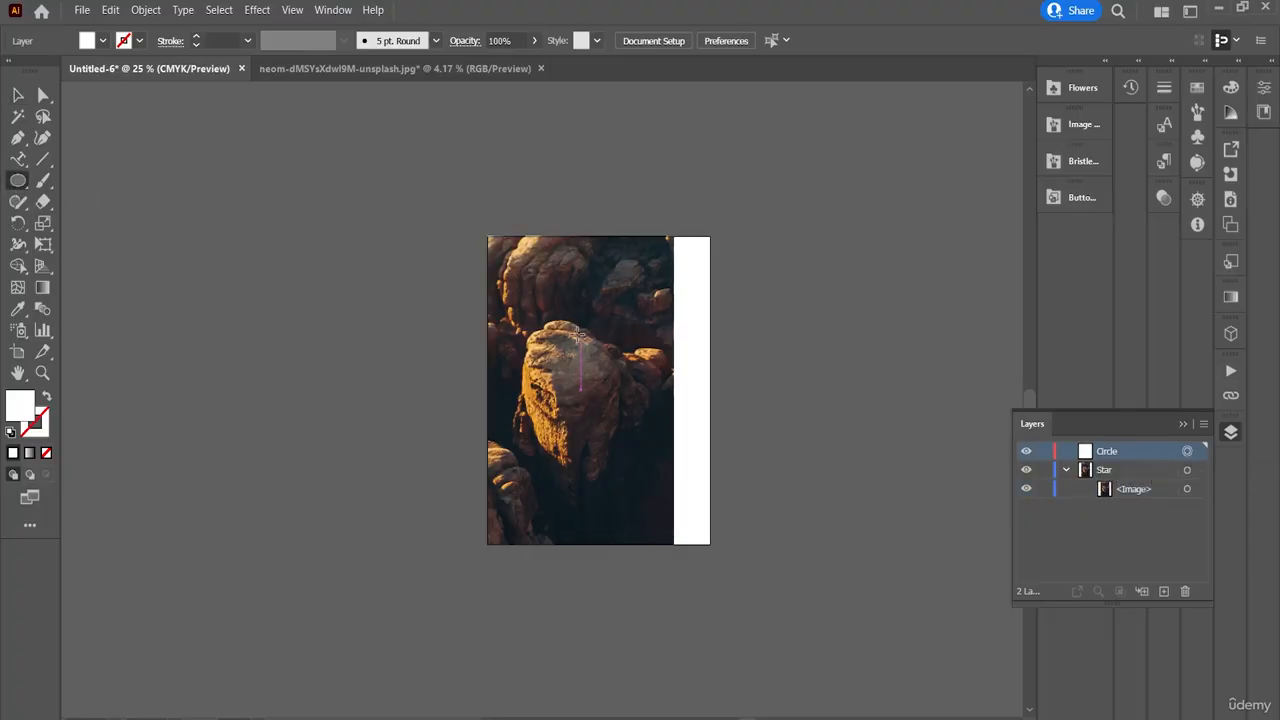
{"action": "left_click_drag", "start_coordinate": [570, 334], "coordinate": [685, 453]}
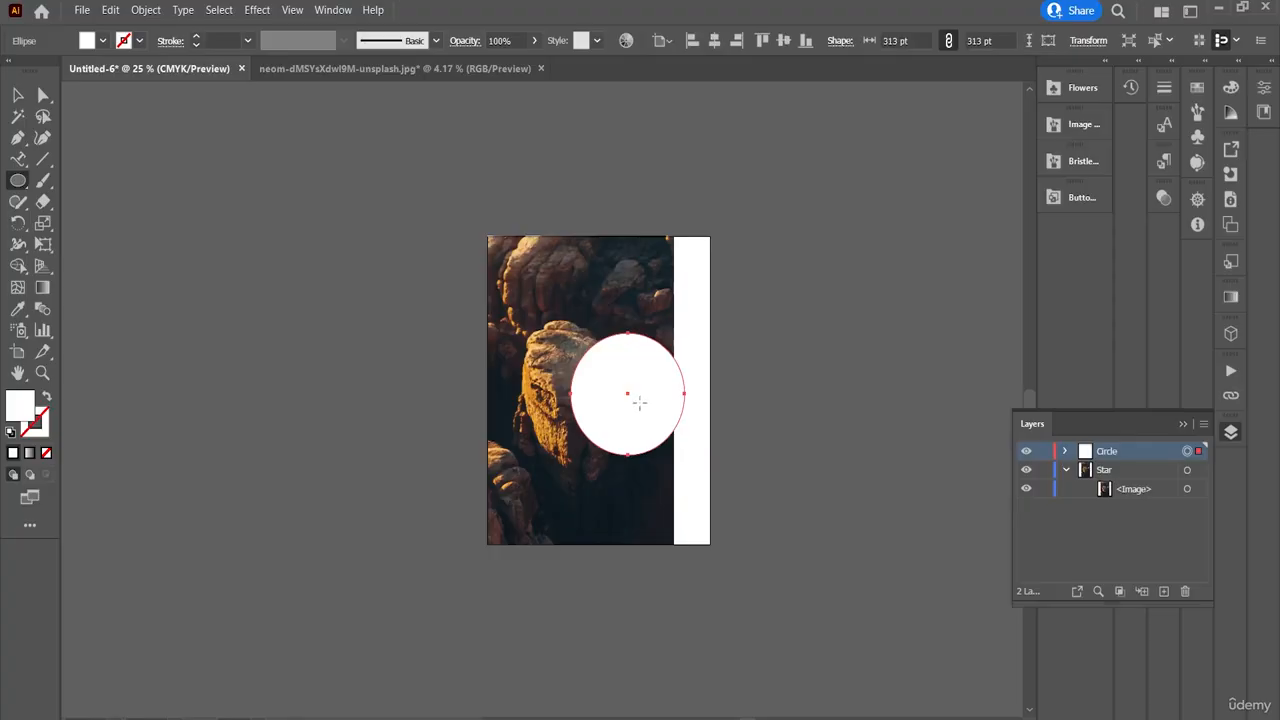
{"action": "left_click", "coordinate": [18, 94]}
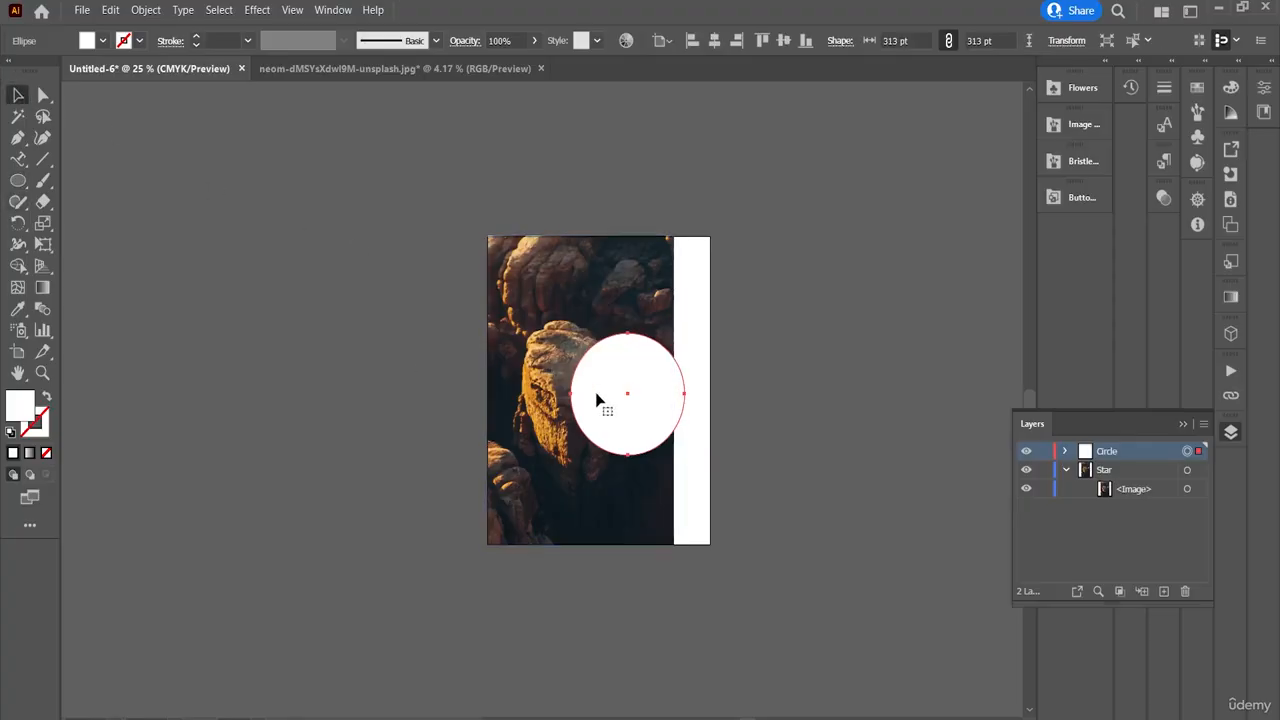
{"action": "left_click_drag", "start_coordinate": [589, 393], "coordinate": [542, 356]}
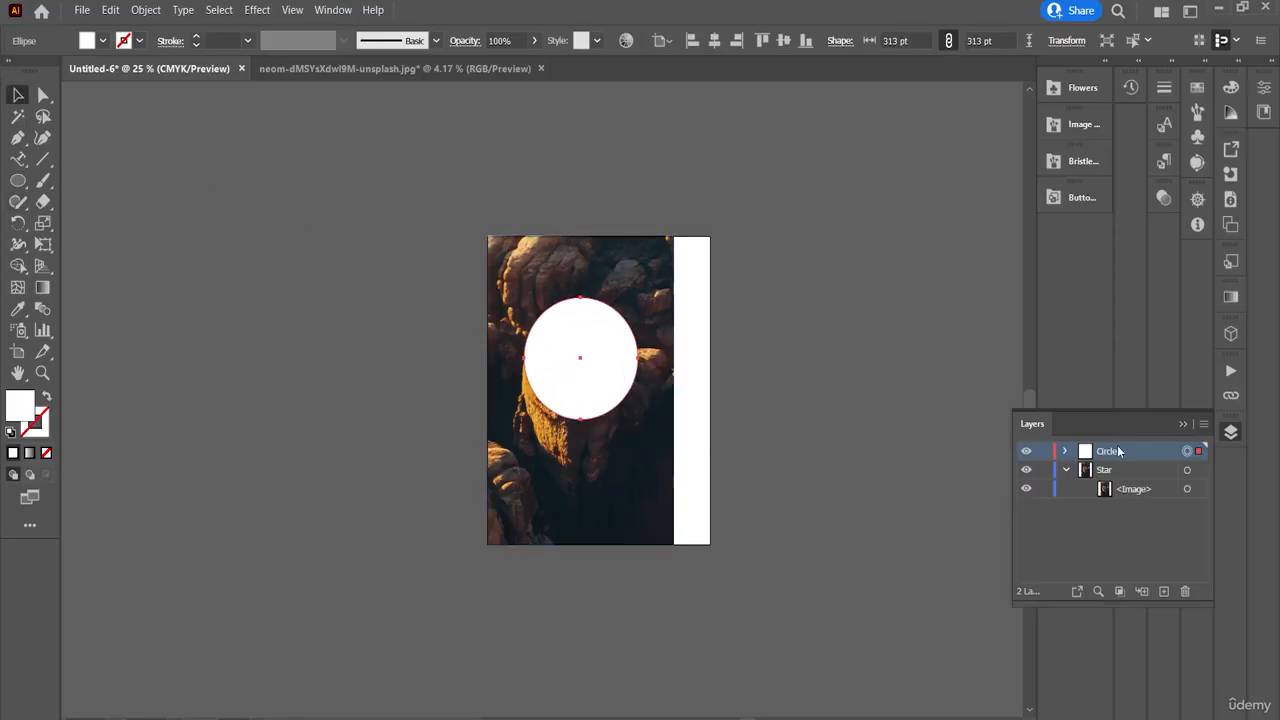
- Move the Circle layer beneath the Star layer, and nest it inside Star above the image
{"action": "left_click_drag", "start_coordinate": [1118, 451], "coordinate": [1117, 500]}
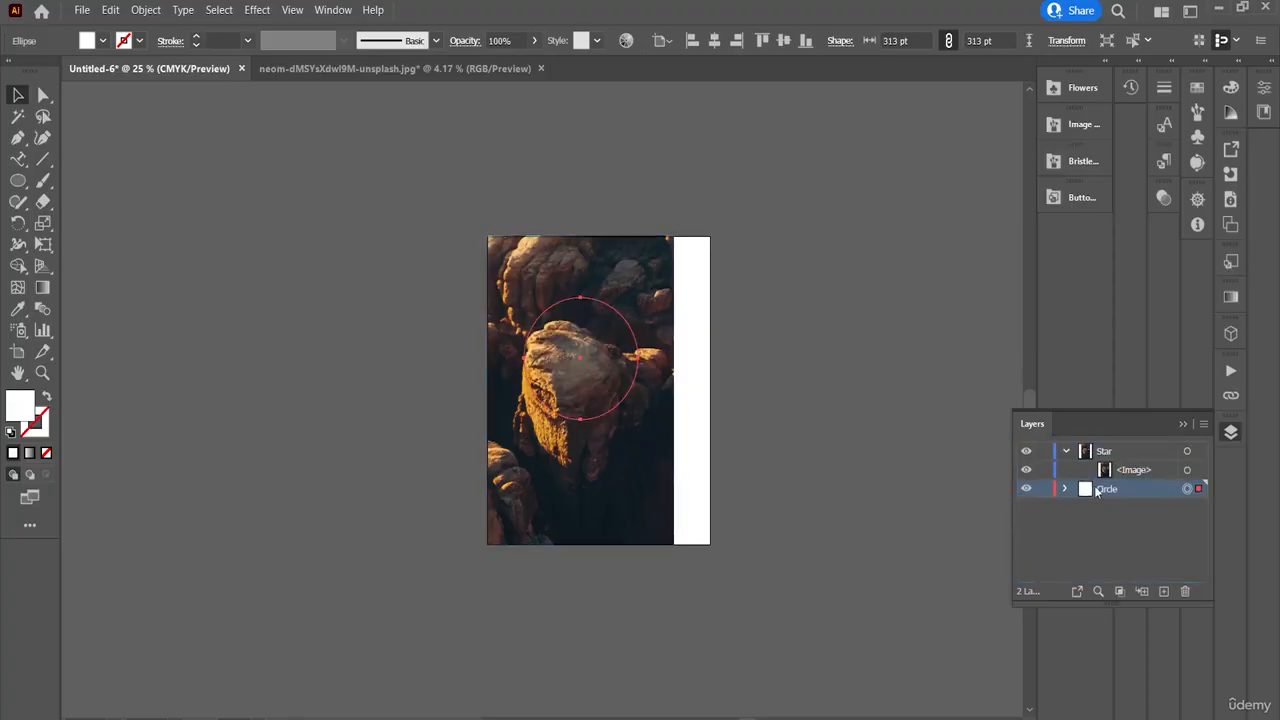
{"action": "left_click_drag", "start_coordinate": [1087, 440], "coordinate": [1092, 460]}
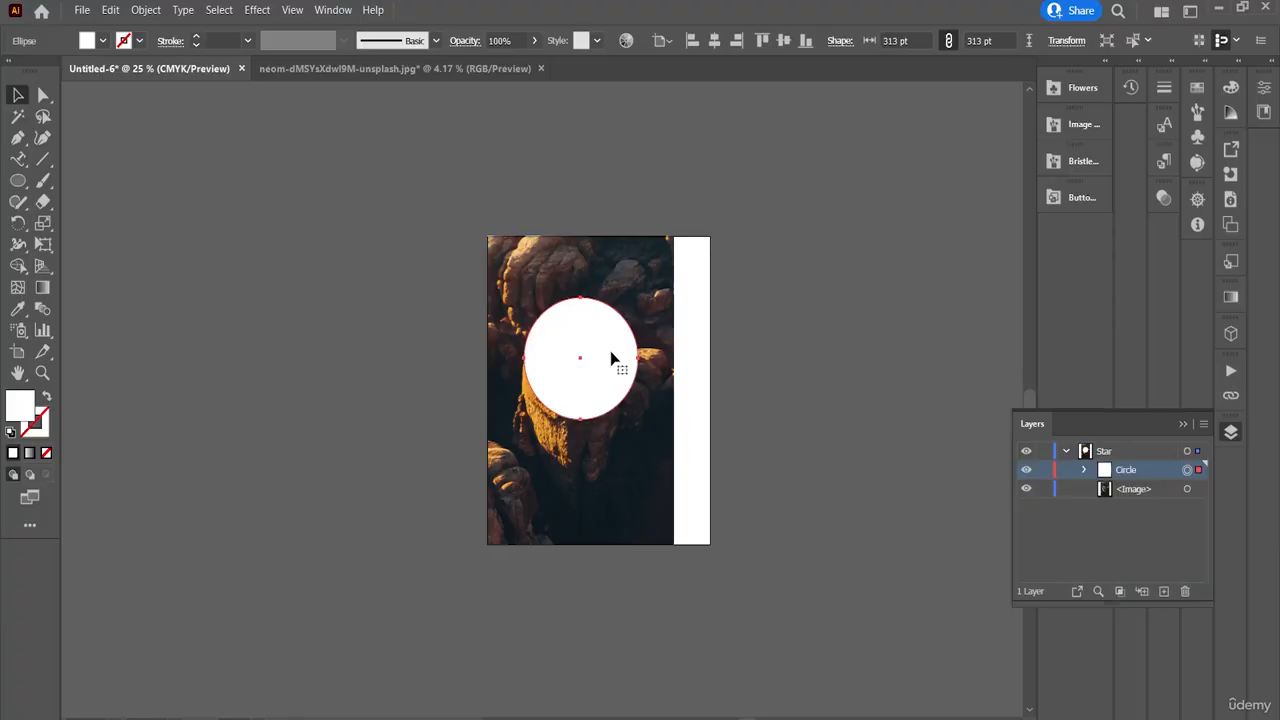
- Fill the circle over the rock with red
{"action": "left_click", "coordinate": [103, 41]}
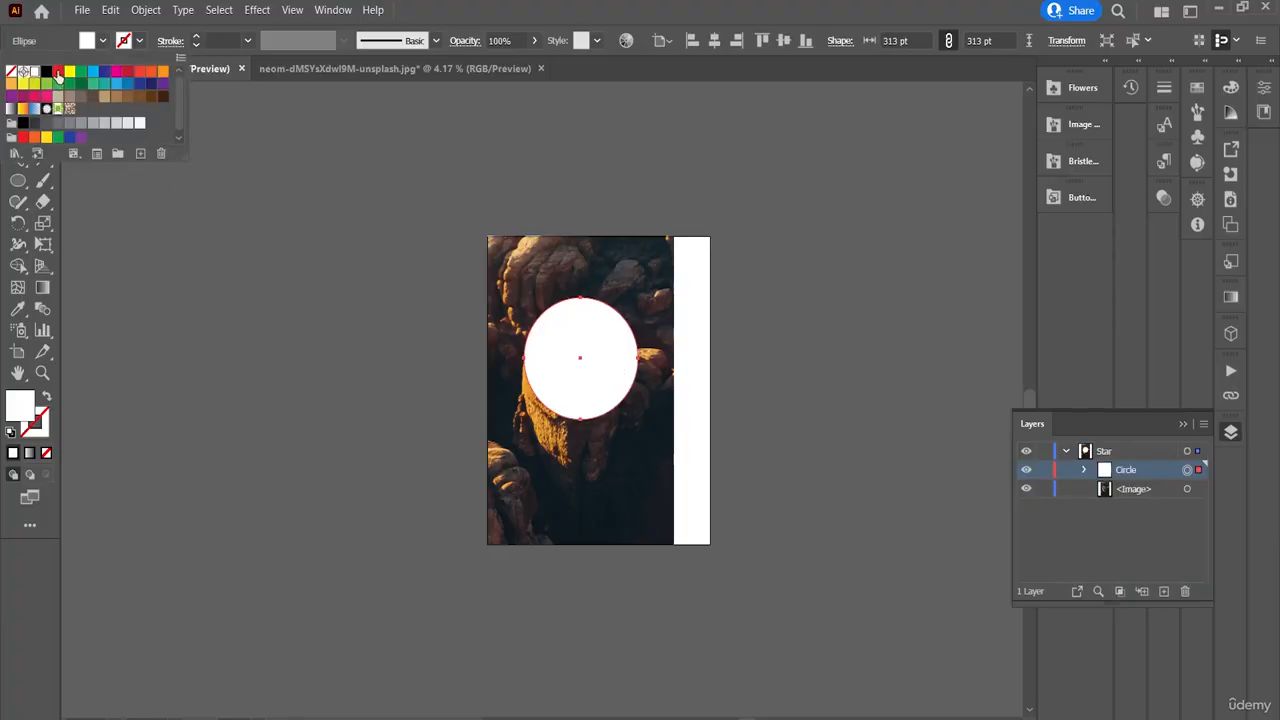
{"action": "left_click", "coordinate": [57, 72]}
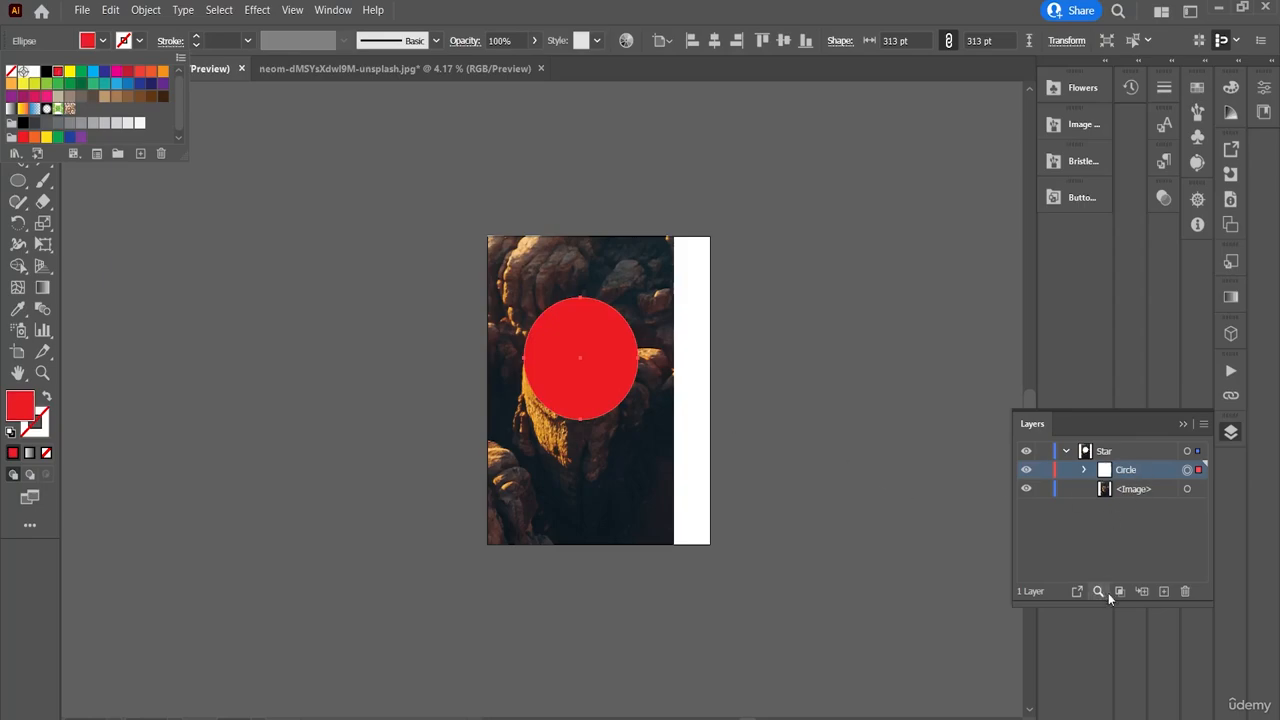
{"action": "left_click", "coordinate": [1128, 470]}
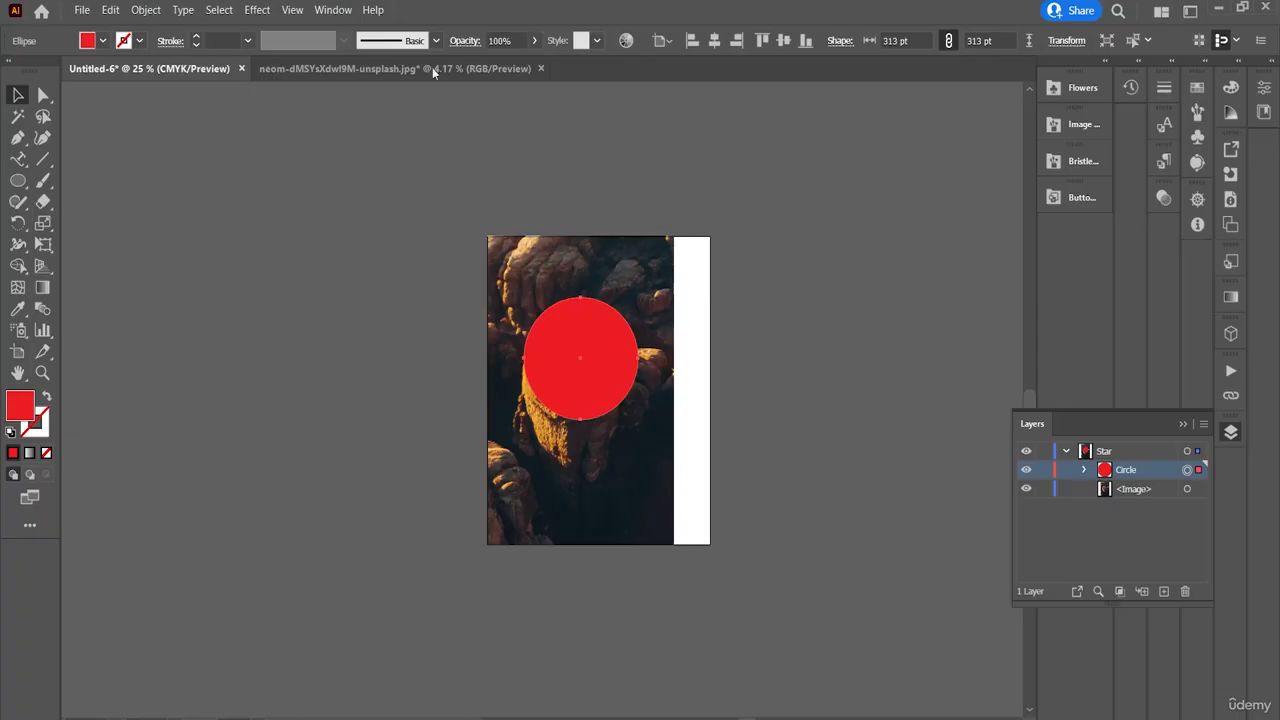
- Show the Transparency settings and set the red circle's opacity to 35%
{"action": "left_click", "coordinate": [336, 14]}
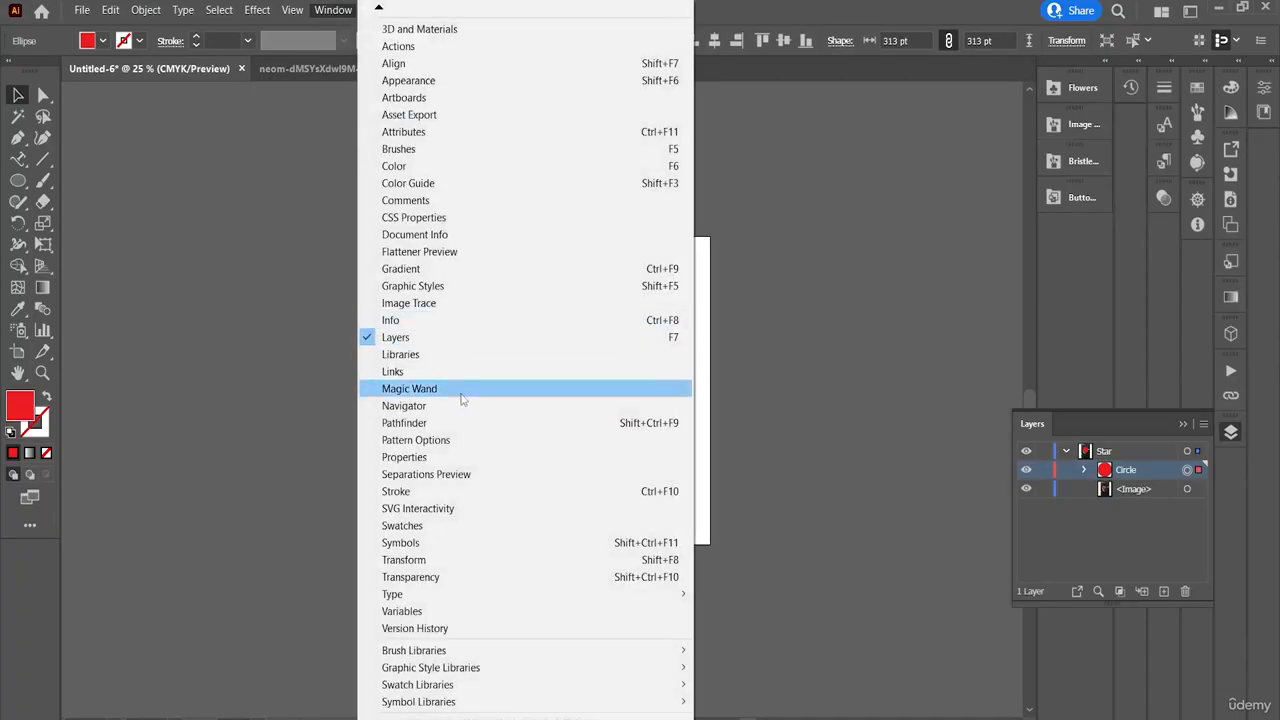
{"action": "left_click", "coordinate": [433, 576]}
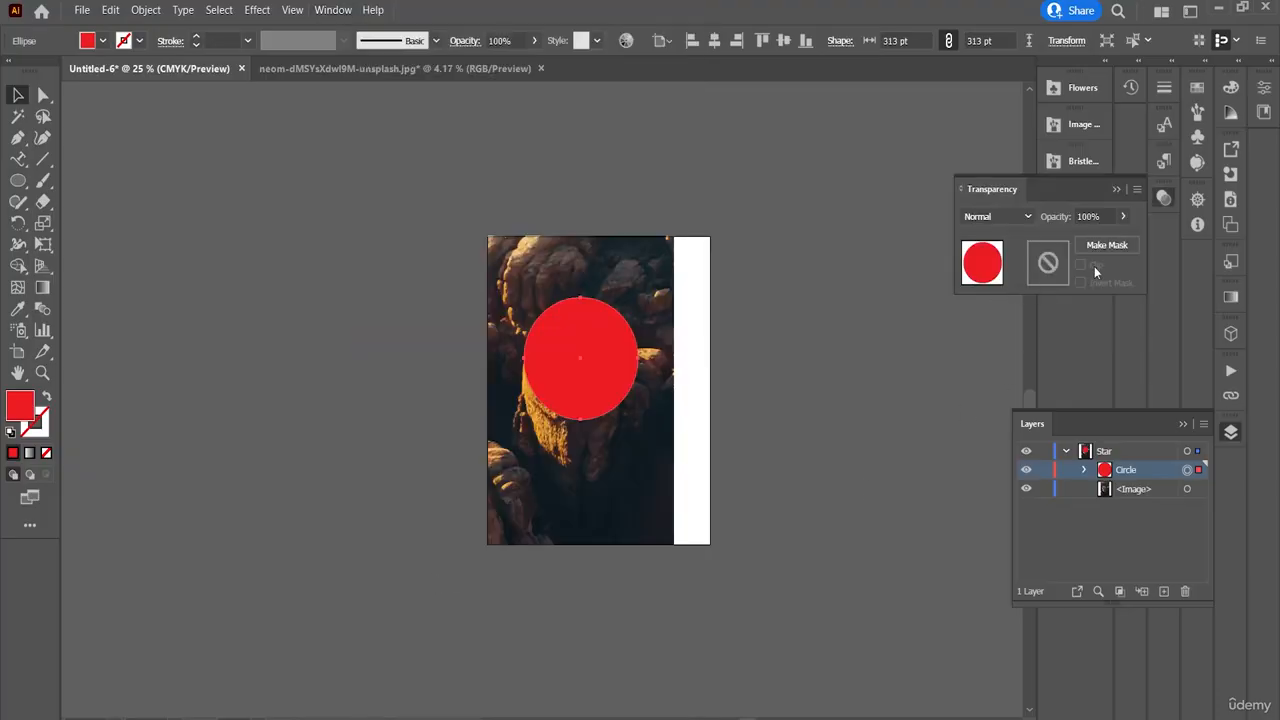
{"action": "left_click", "coordinate": [1119, 216]}
{"action": "left_click_drag", "start_coordinate": [1107, 240], "coordinate": [1081, 246]}
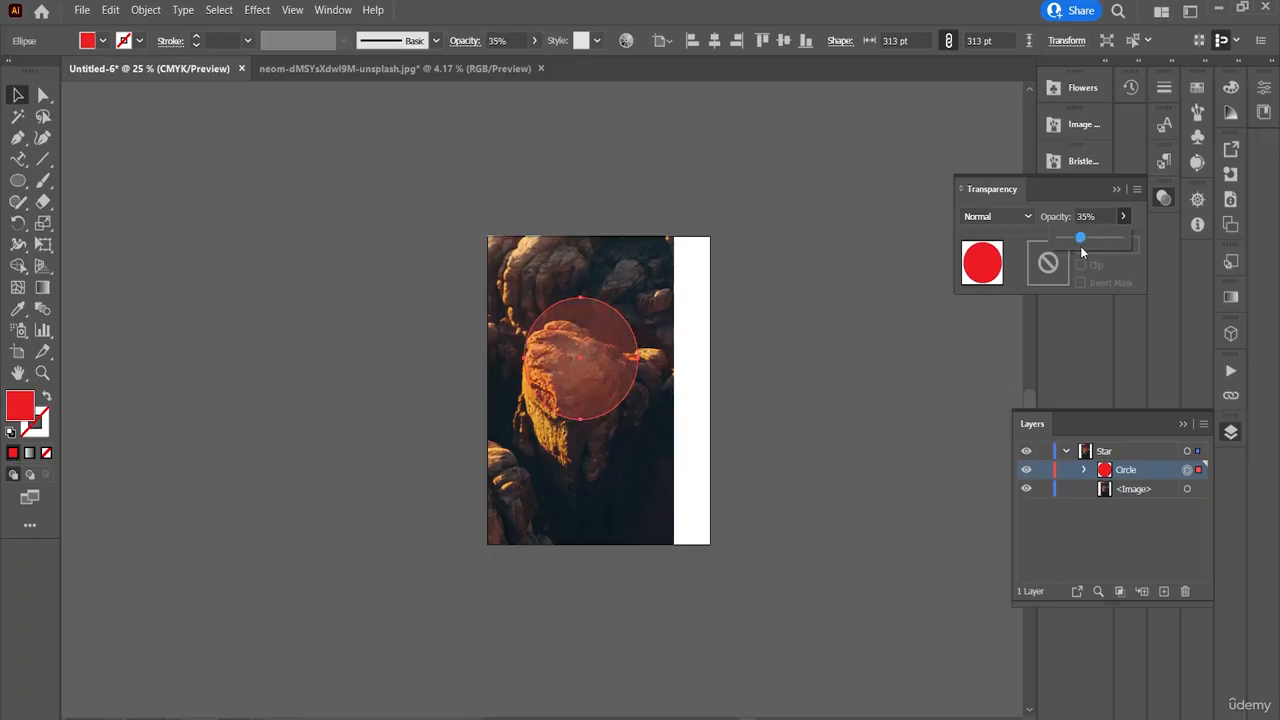
{"action": "left_click", "coordinate": [608, 356]}
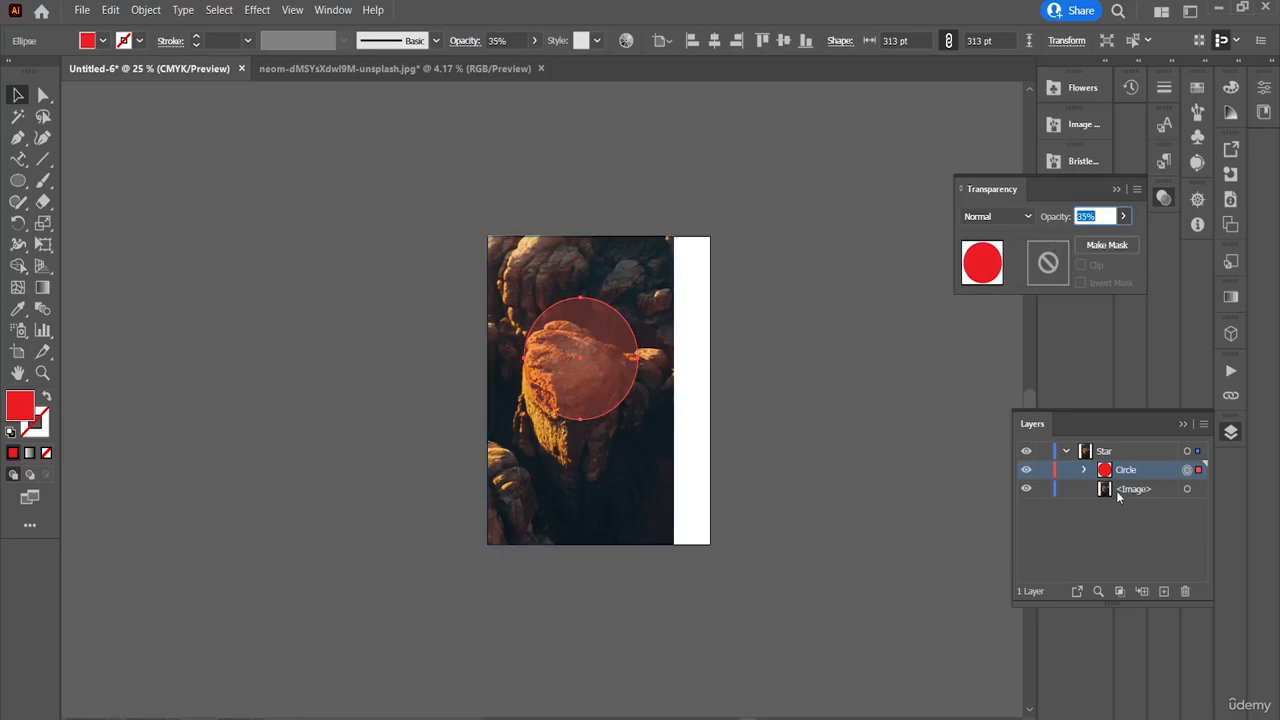
- Move the Circle layer below Star and back to the top of the stack, and delete its circle
{"action": "left_click_drag", "start_coordinate": [1127, 478], "coordinate": [1120, 508]}
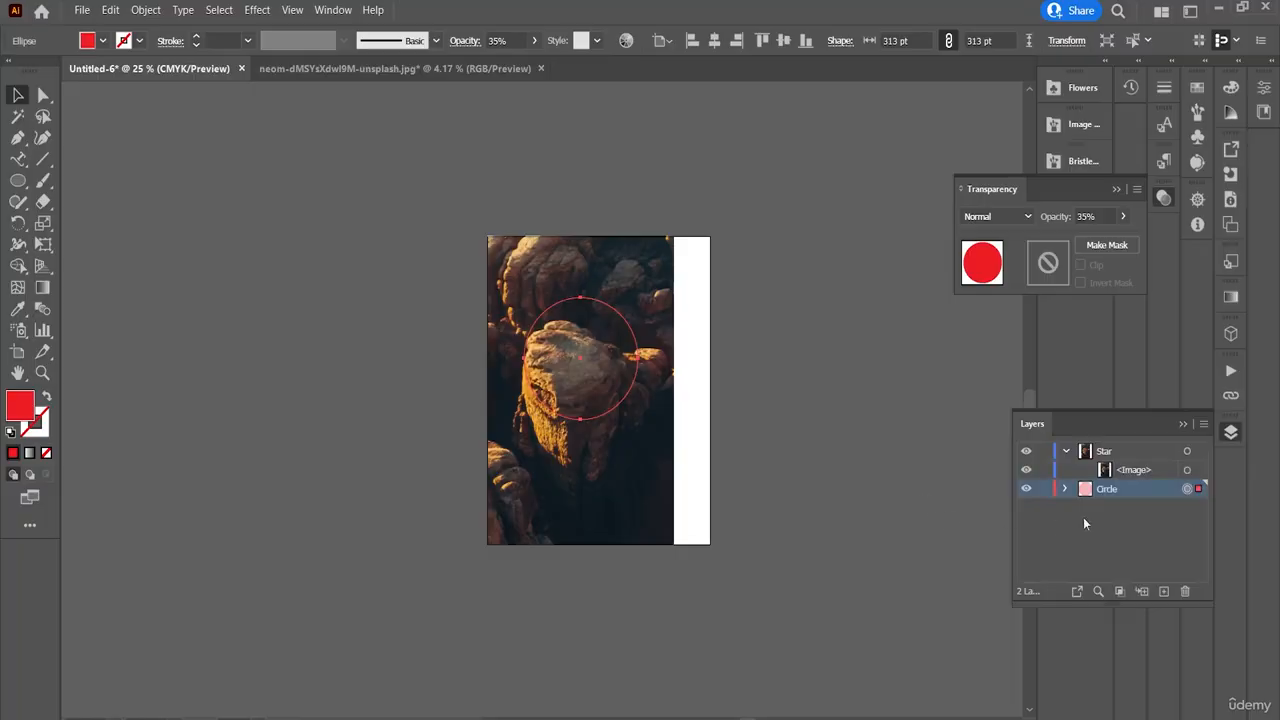
{"action": "left_click_drag", "start_coordinate": [1127, 498], "coordinate": [1127, 449]}
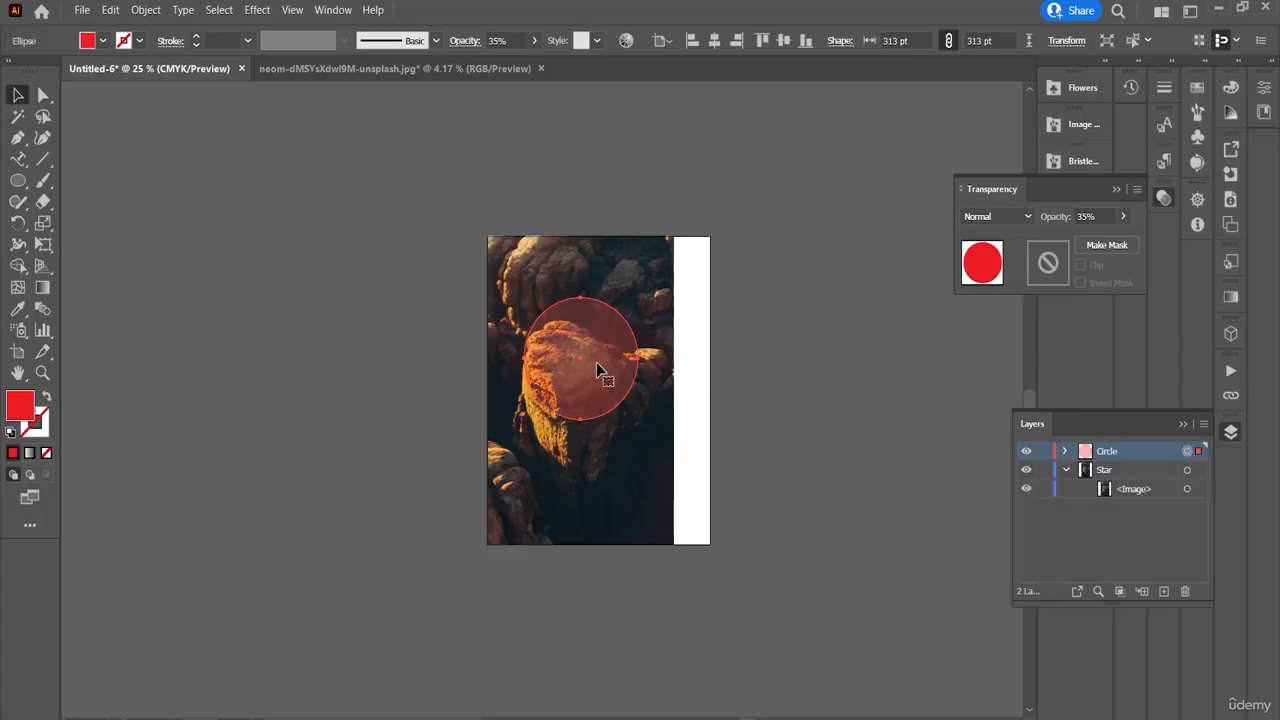
{"action": "key", "text": "Delete"}
- Draw a red rectangle on the Circle layer that exactly covers the cropped photo, and deselect it
{"action": "left_click", "coordinate": [18, 180]}
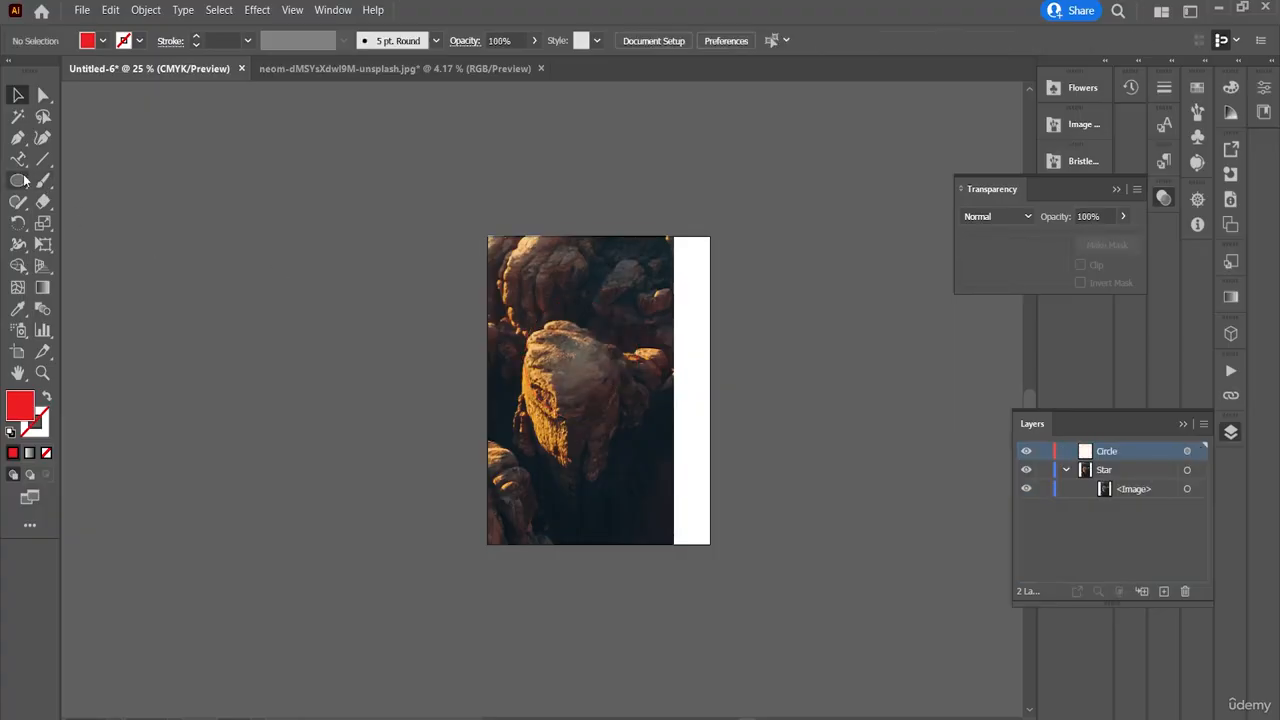
{"action": "left_click", "coordinate": [55, 182]}
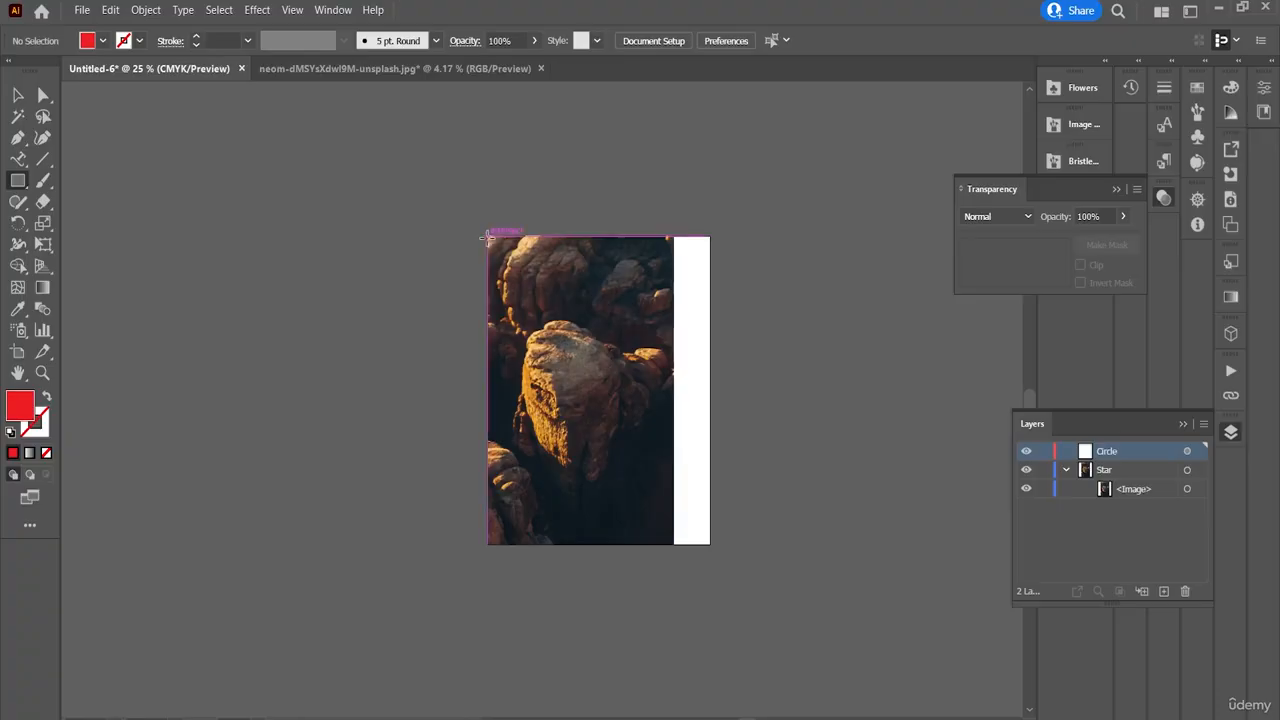
{"action": "mouse_move", "coordinate": [488, 237]}
{"action": "left_mouse_down"}
{"action": "mouse_move", "coordinate": [650, 452]}
{"action": "mouse_move", "coordinate": [677, 503]}
{"action": "mouse_move", "coordinate": [674, 544]}
{"action": "left_mouse_up"}
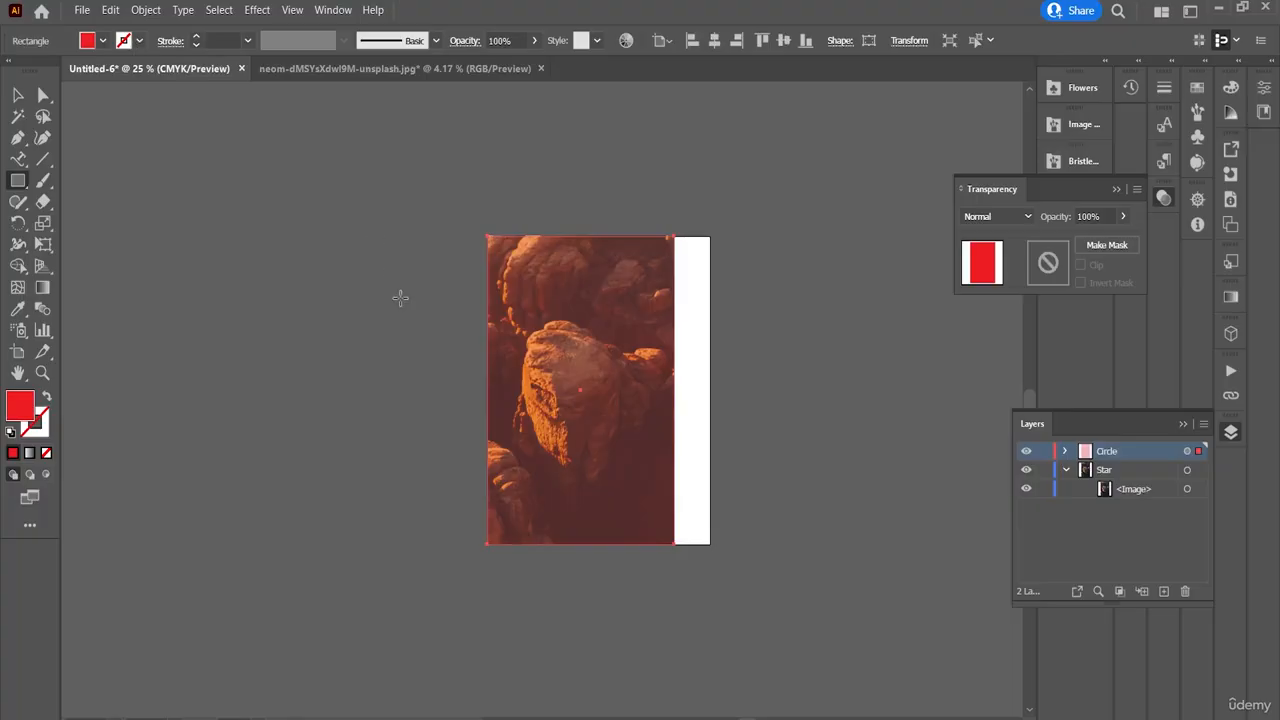
{"action": "left_click", "coordinate": [17, 91]}
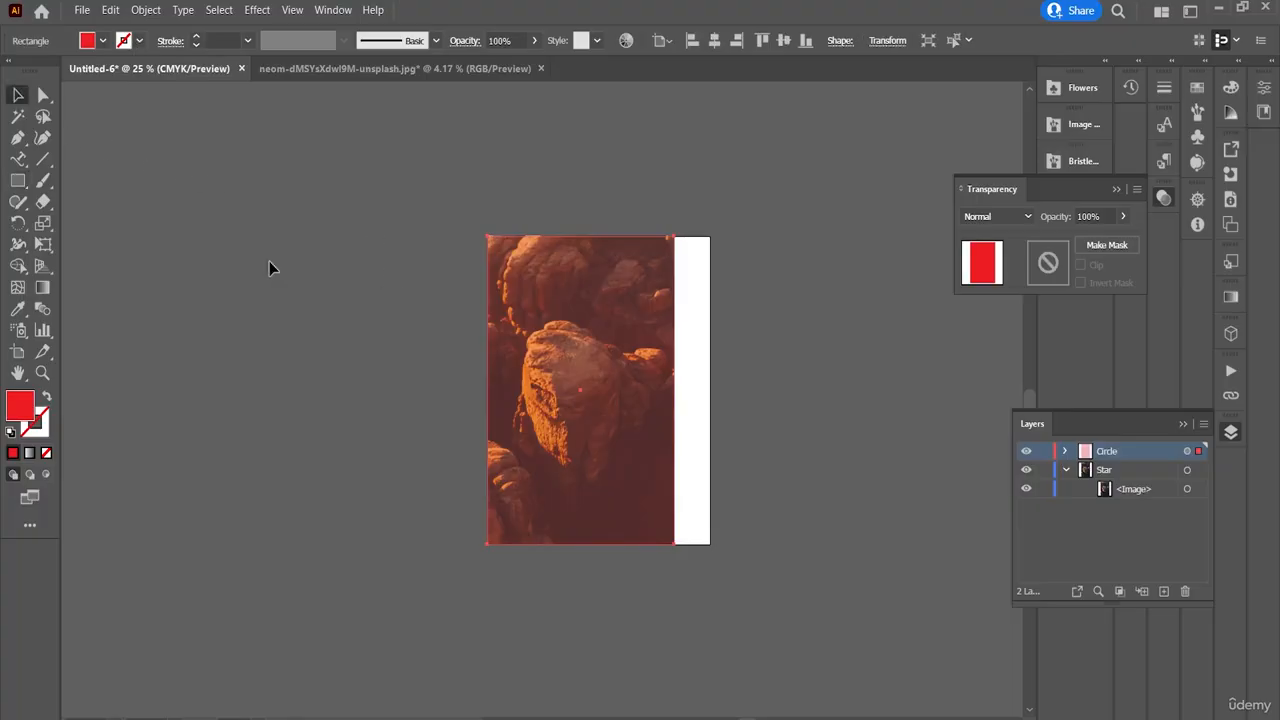
{"action": "left_click", "coordinate": [454, 398]}
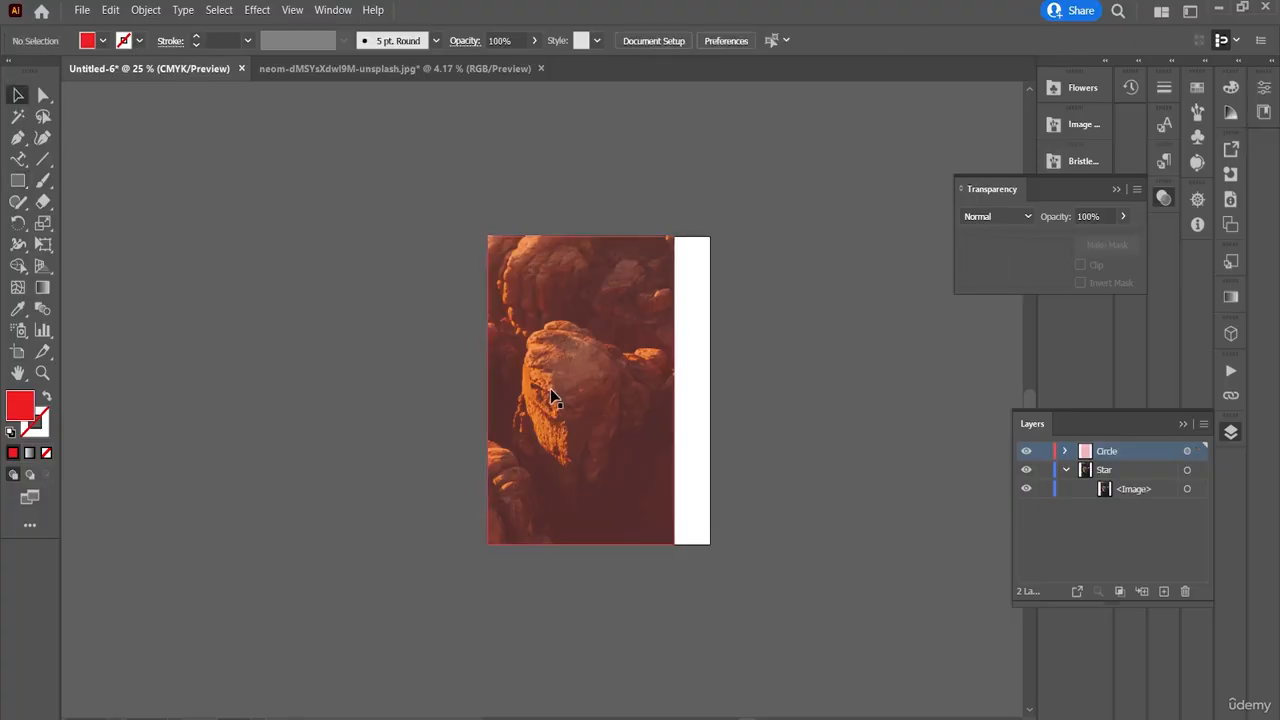
- Select the red rectangle over the photo and set its opacity to 49%
{"action": "left_click", "coordinate": [660, 395]}
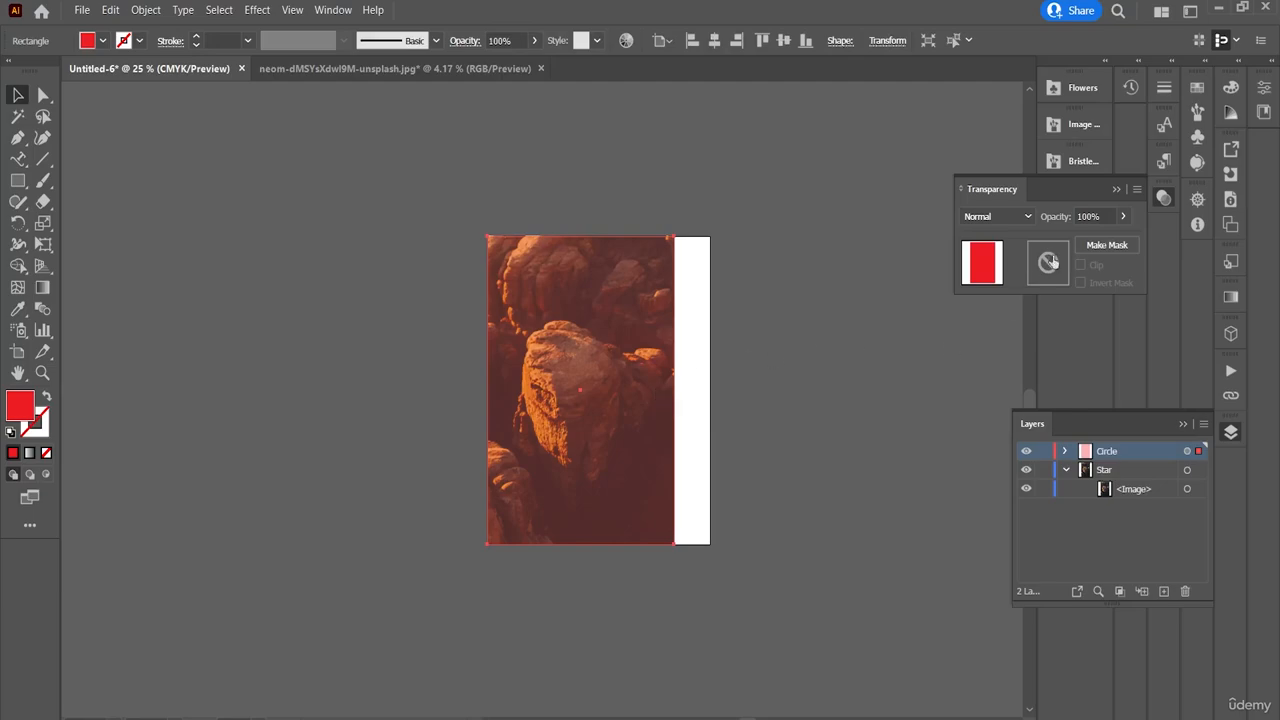
{"action": "left_click", "coordinate": [1123, 216]}
{"action": "left_click_drag", "start_coordinate": [1085, 246], "coordinate": [1094, 244]}
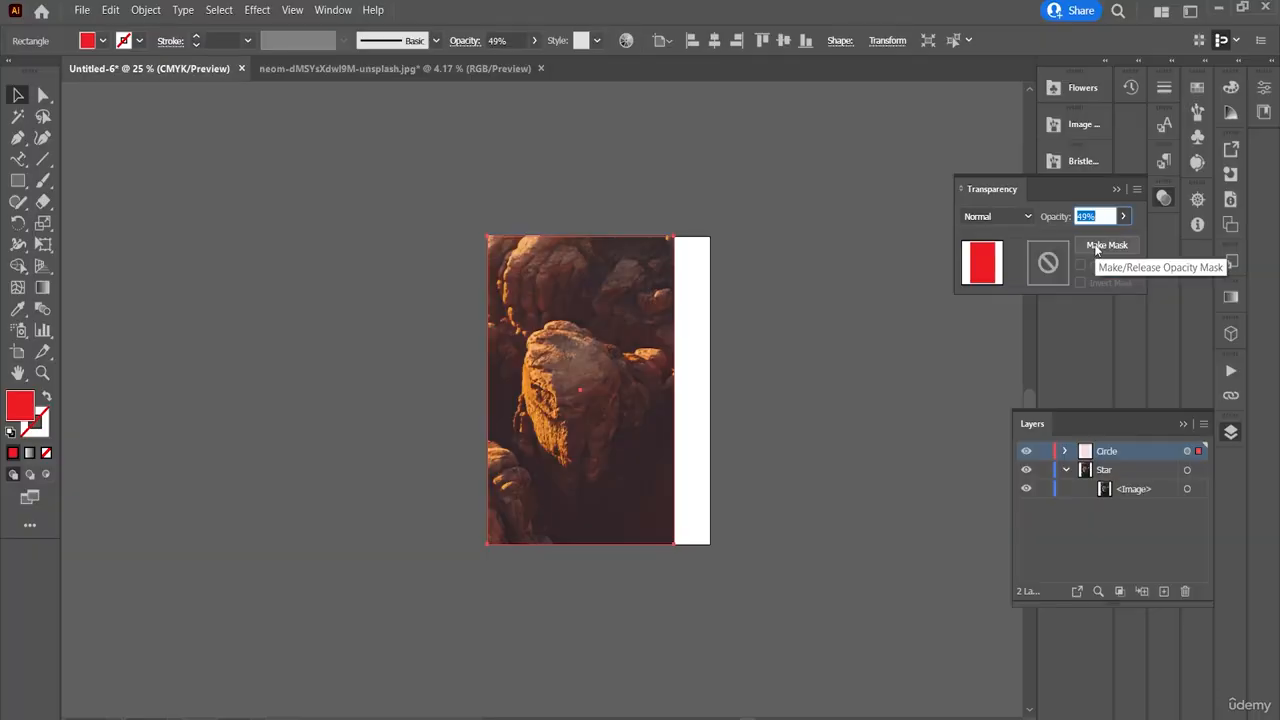
- Make an opacity mask for the rectangle, invert the mask, and release it
{"action": "left_click", "coordinate": [1097, 244]}
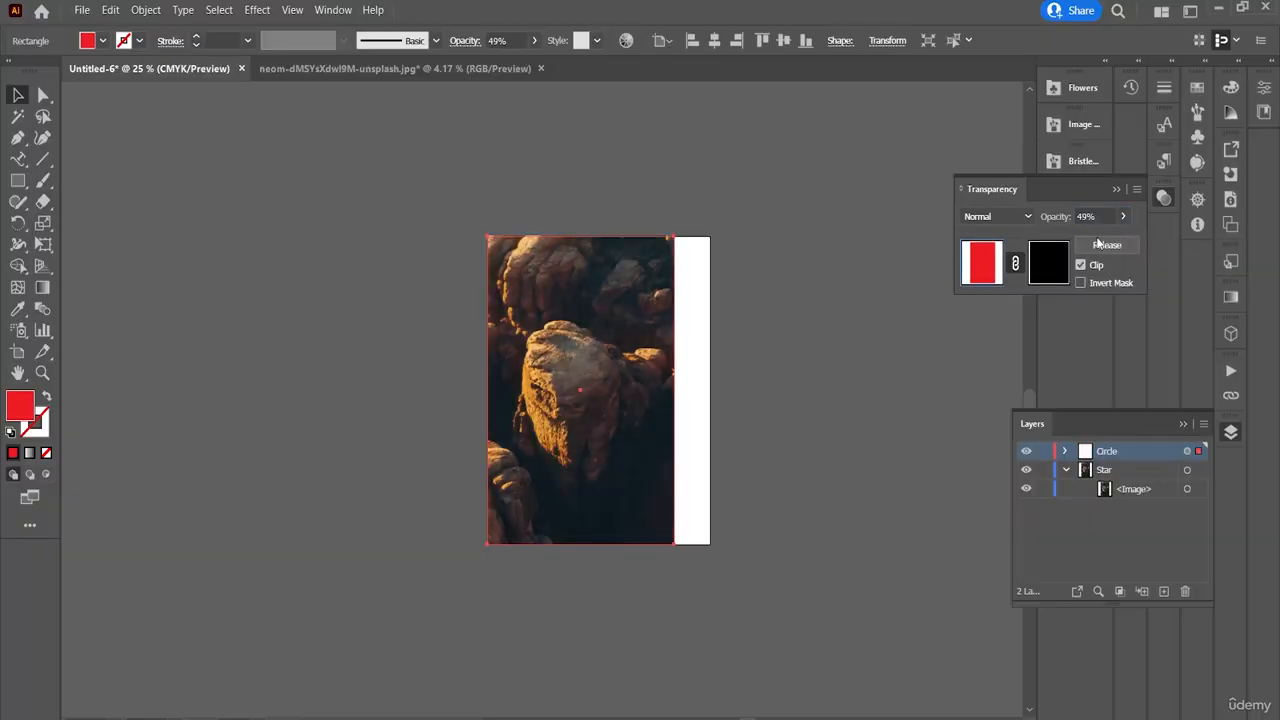
{"action": "left_click", "coordinate": [1046, 276]}
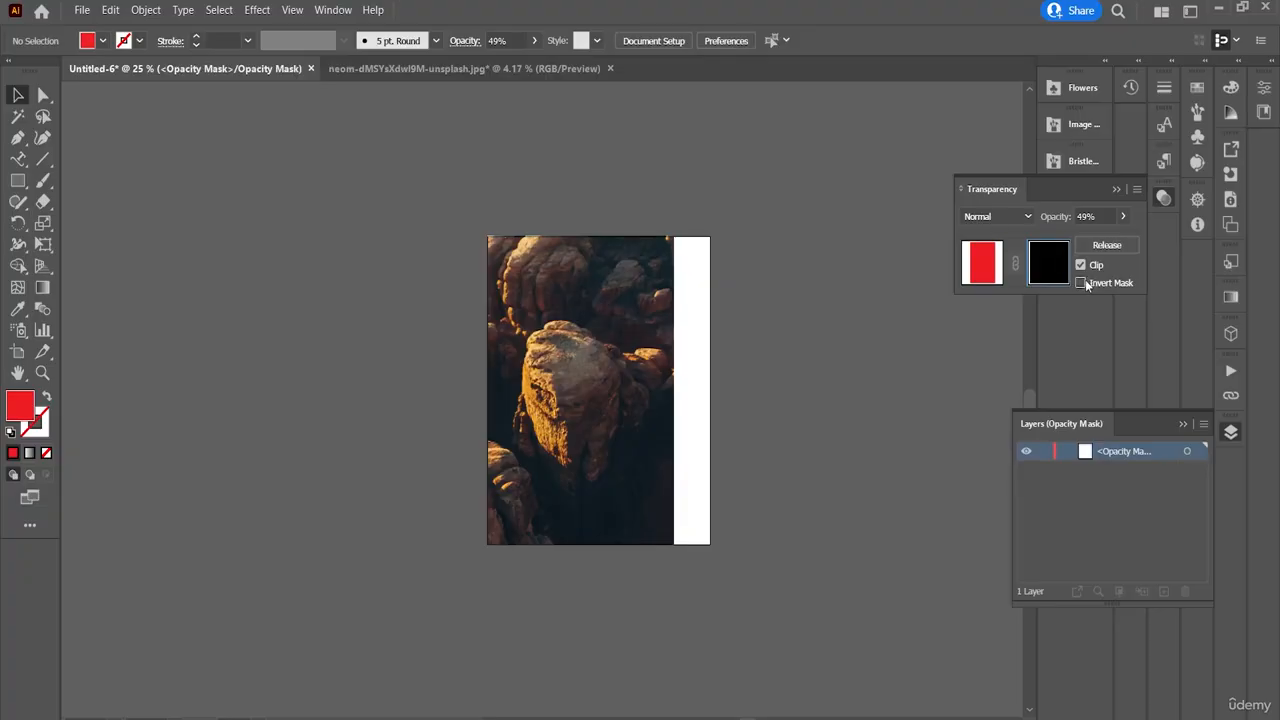
{"action": "left_click", "coordinate": [1081, 283]}
{"action": "left_click", "coordinate": [1105, 248]}
{"action": "left_click", "coordinate": [919, 211]}
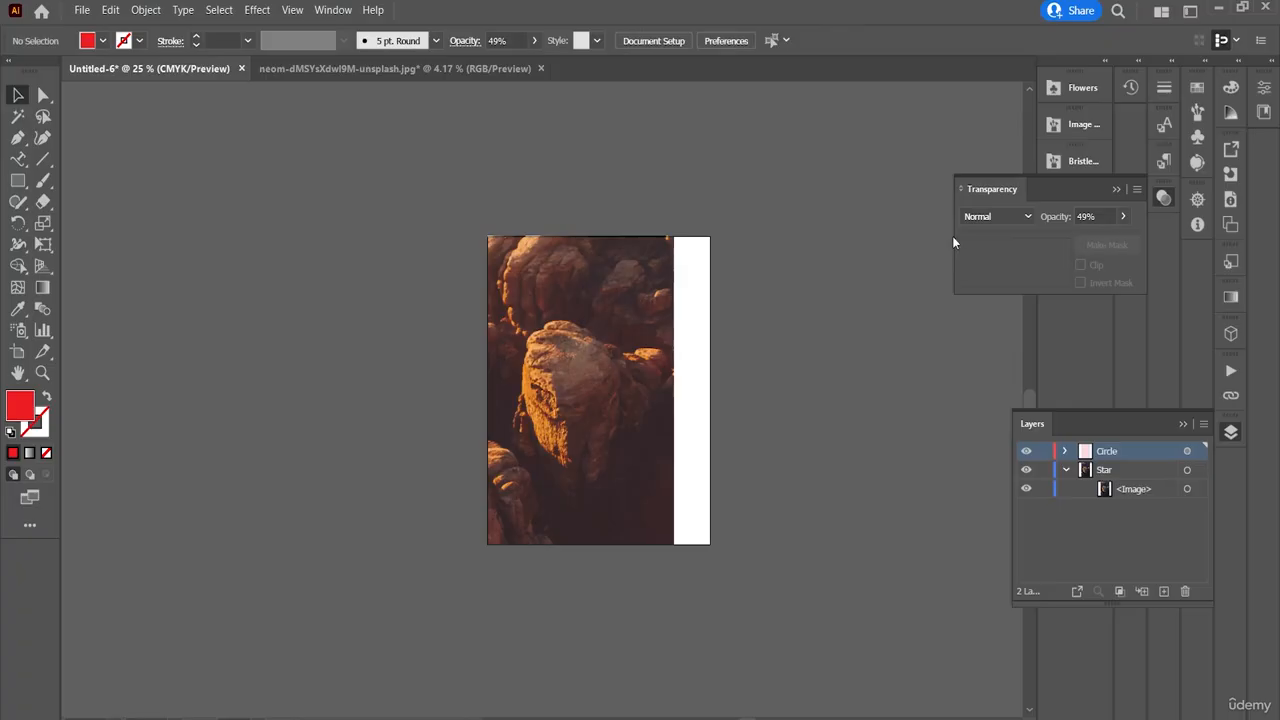
- Create a sublayer inside the Star layer and place it below the image
{"action": "left_click", "coordinate": [1114, 471]}
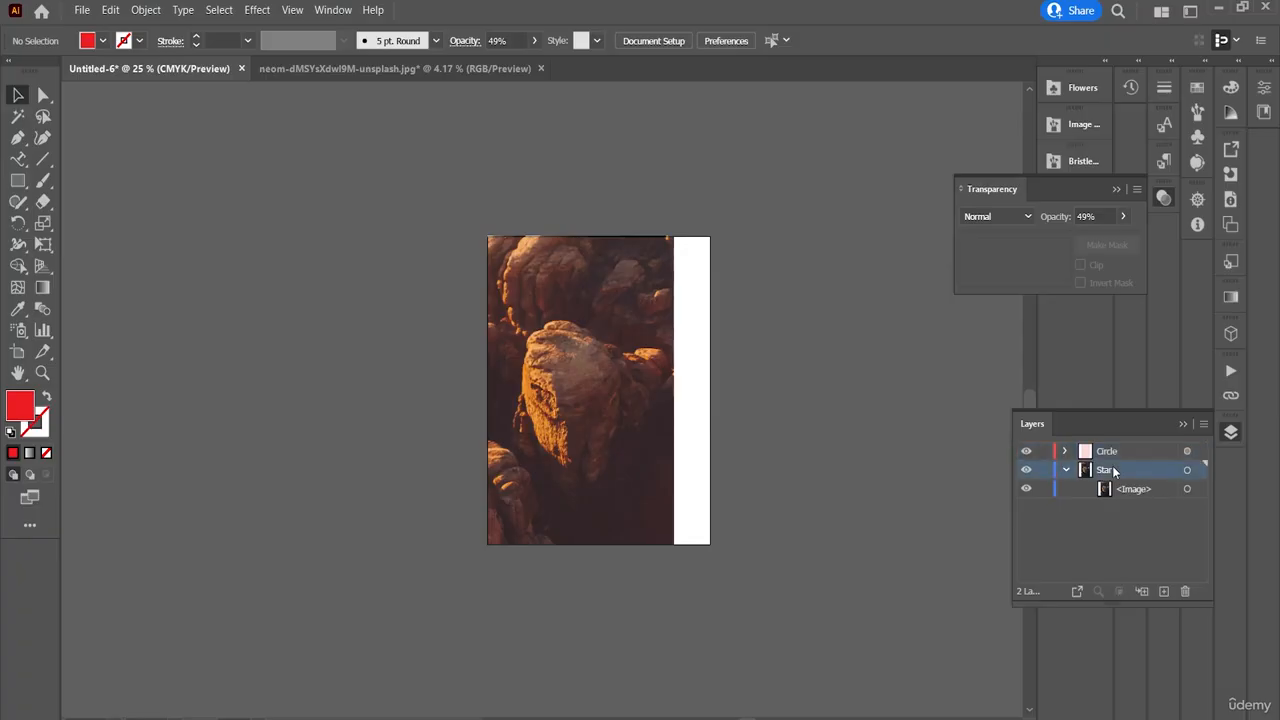
{"action": "left_click", "coordinate": [1143, 592]}
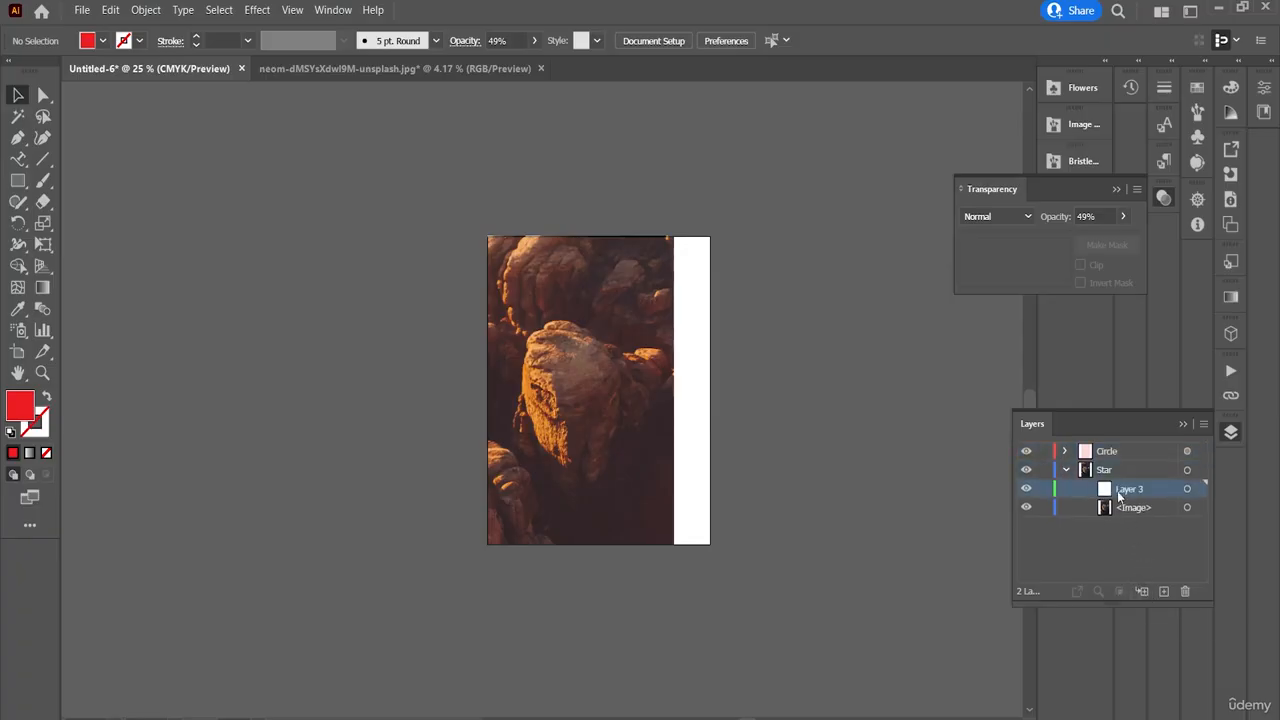
{"action": "left_click_drag", "start_coordinate": [1119, 495], "coordinate": [1114, 514]}
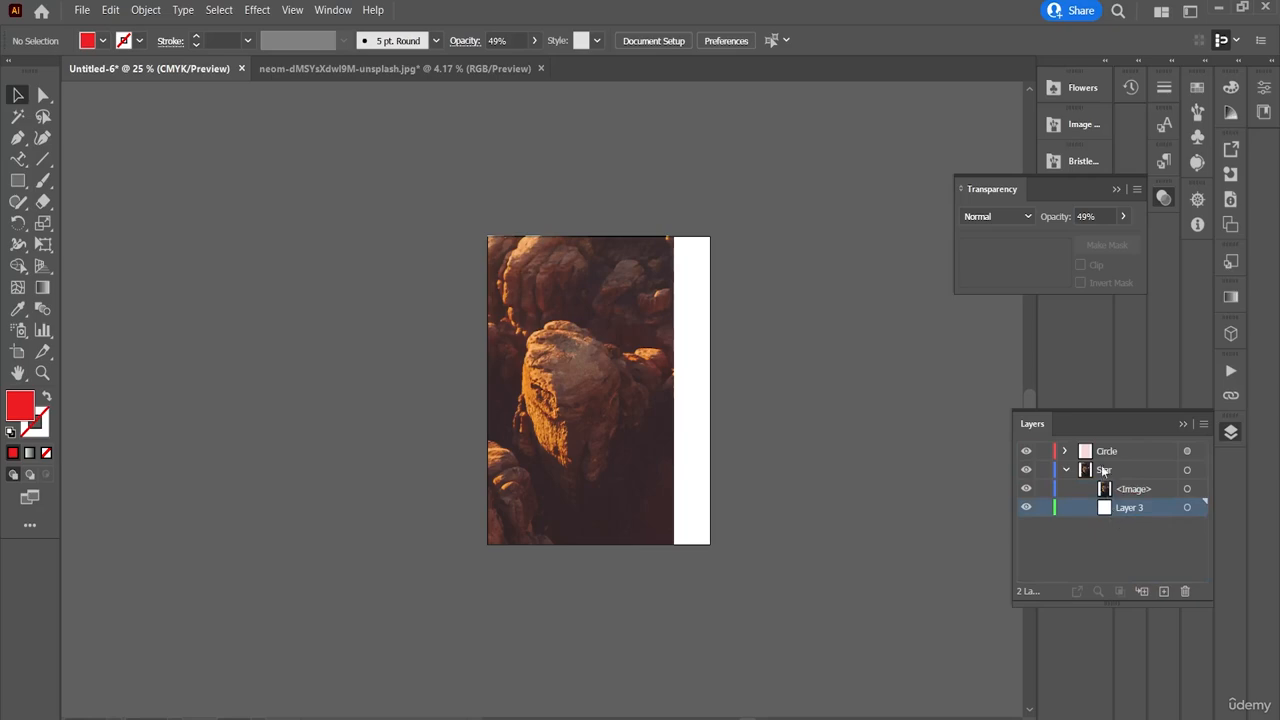
- Highlight the Star layer, its image and Layer 3 in the layer list, together and in turn
{"action": "left_click", "coordinate": [1103, 471]}
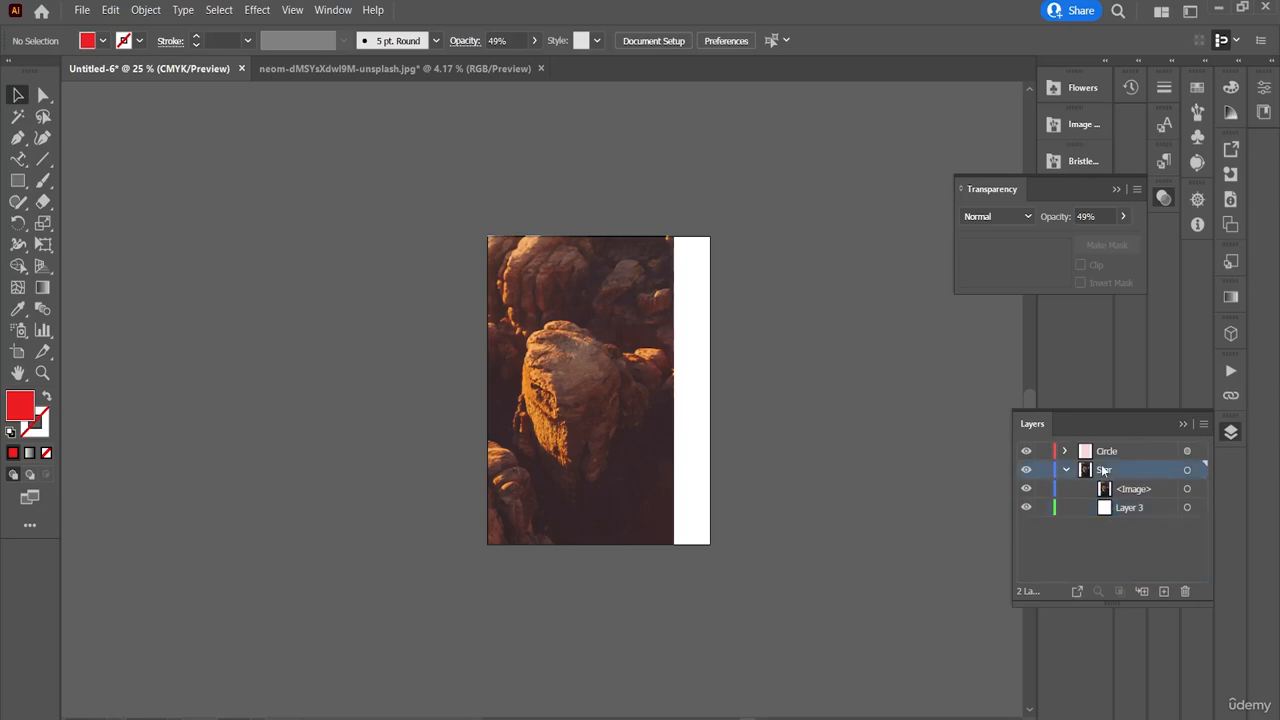
{"action": "left_click", "coordinate": [1120, 490]}
{"action": "left_click", "coordinate": [1120, 508], "text": "shift"}
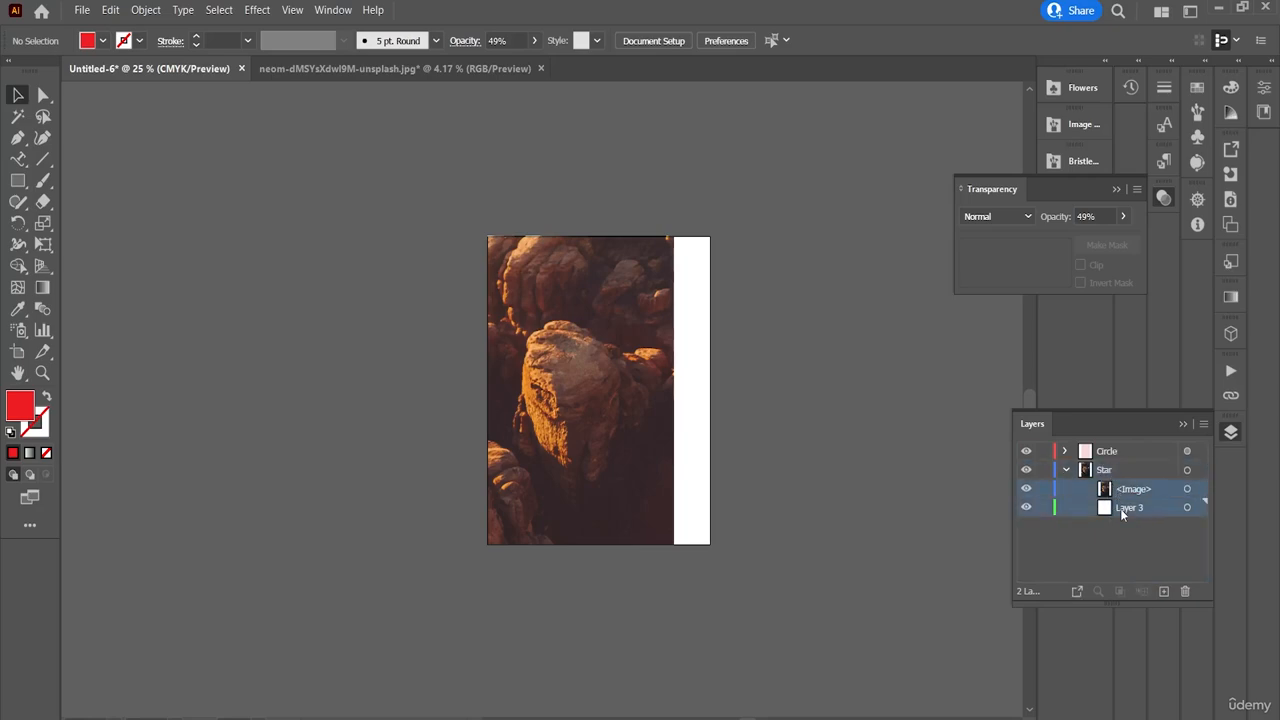
{"action": "left_click", "coordinate": [1129, 494]}
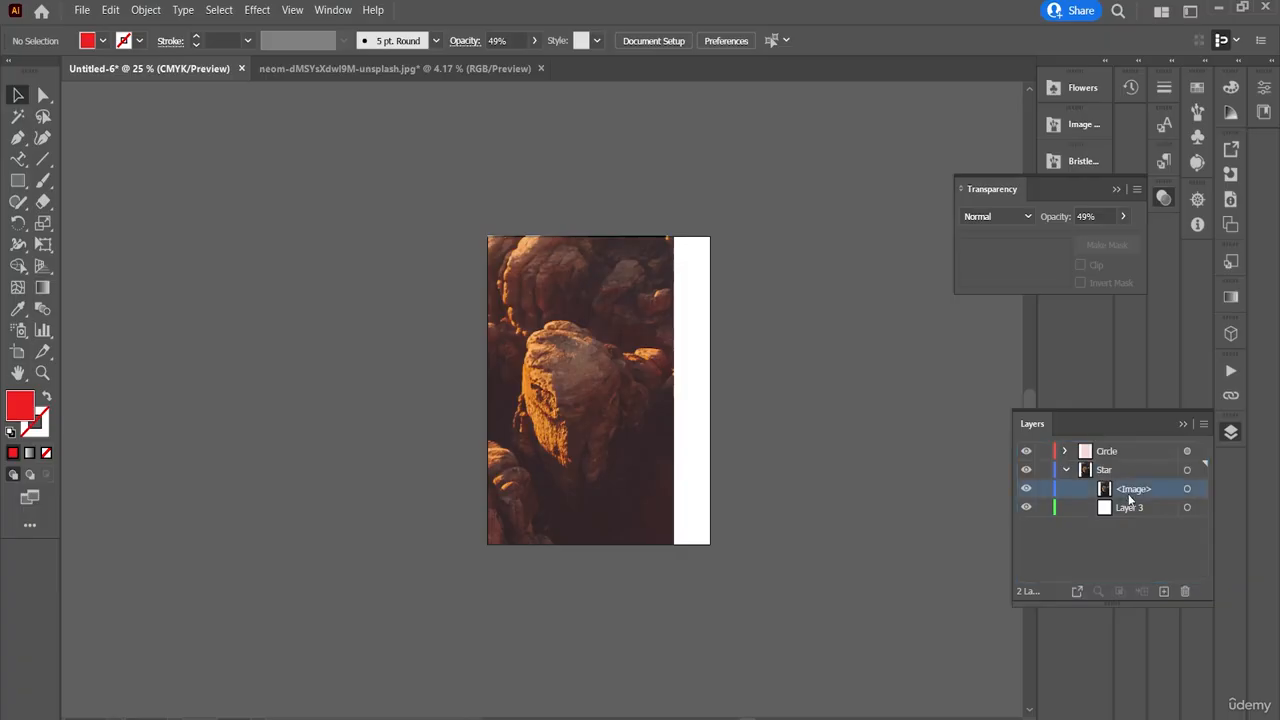
{"action": "left_click", "coordinate": [1126, 477]}
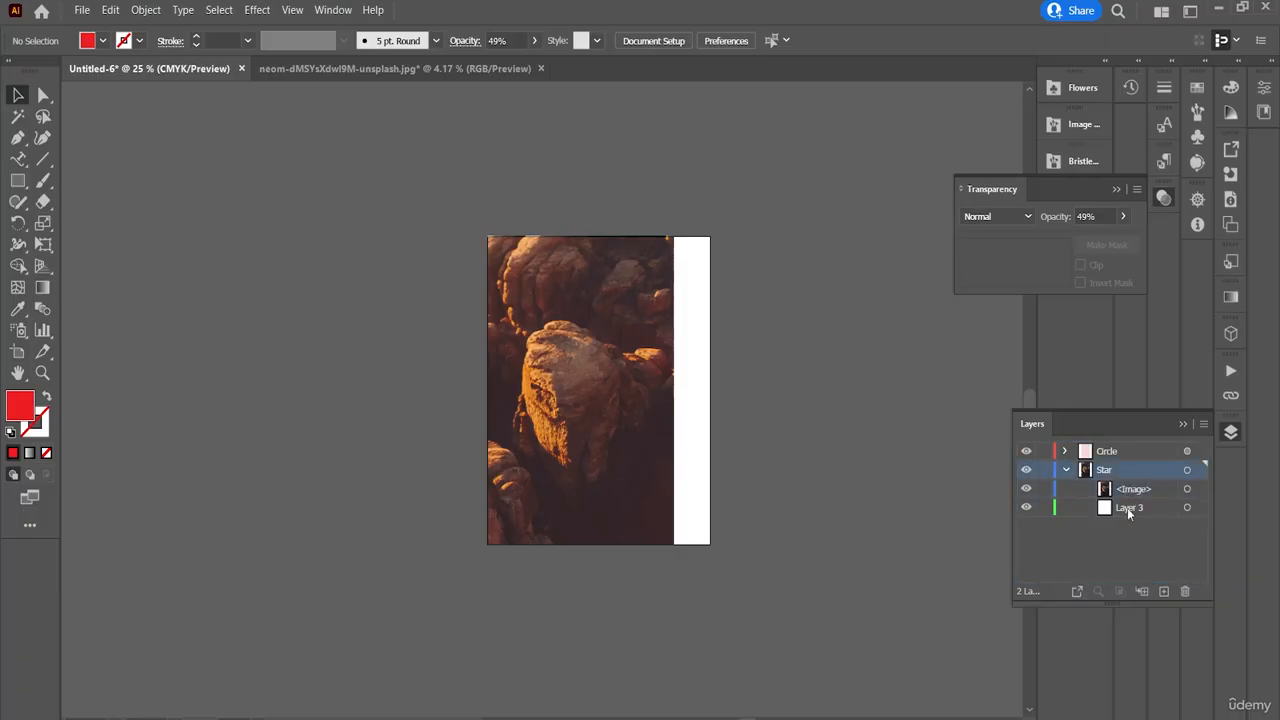
{"action": "left_click", "coordinate": [1133, 492]}
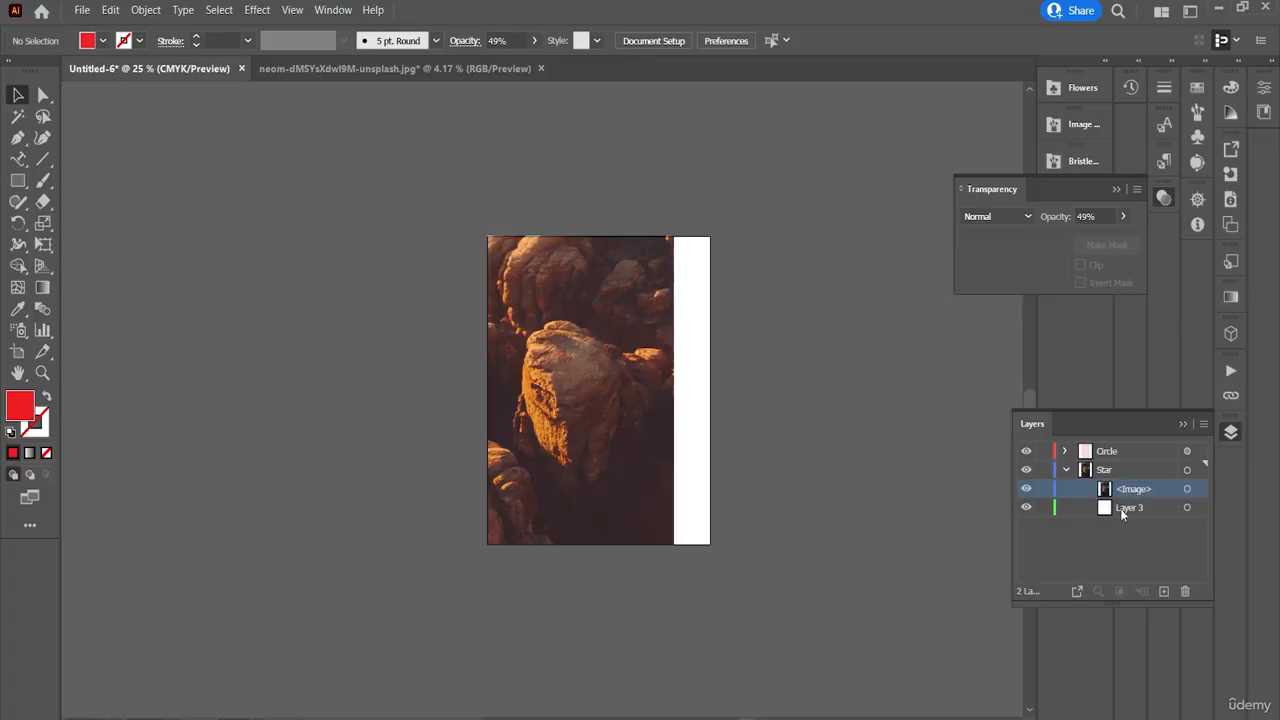
- Highlight the image and Layer 3 together as the contents of the Star layer
{"action": "left_click", "coordinate": [1124, 510], "text": "shift"}
{"action": "left_click", "coordinate": [1111, 477]}
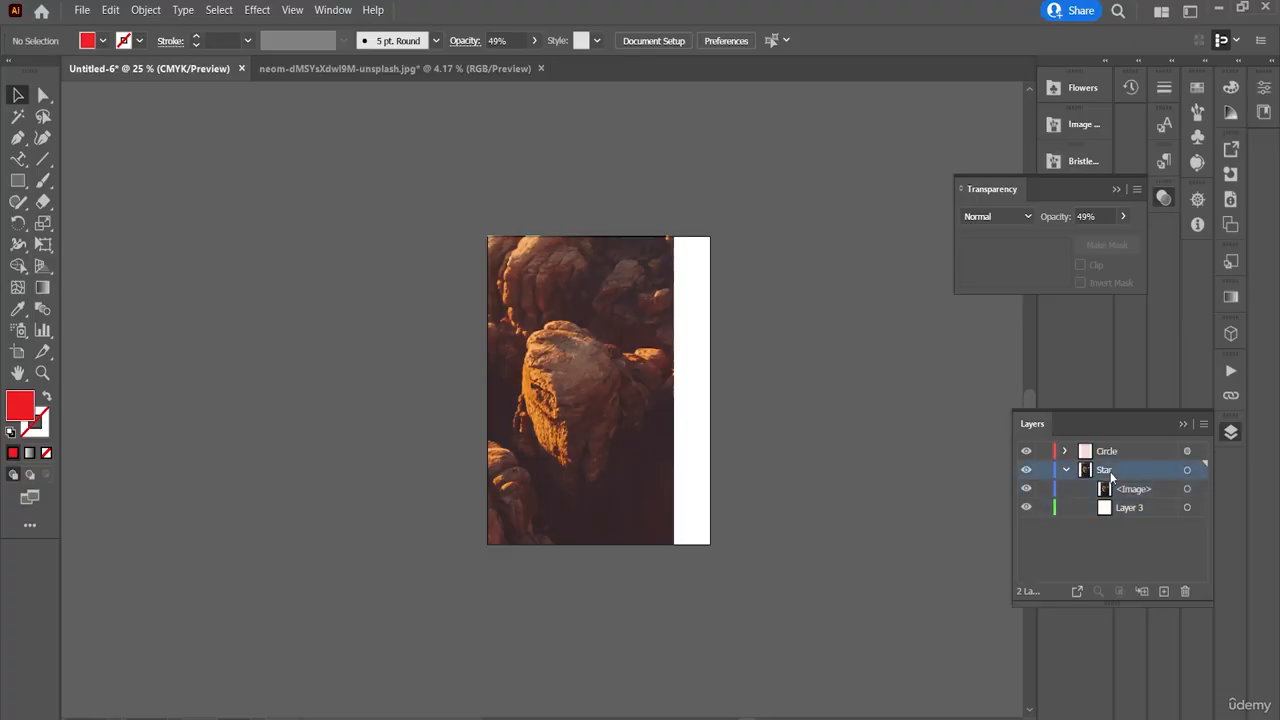
{"action": "left_click", "coordinate": [1119, 490]}
{"action": "left_click", "coordinate": [1124, 510], "text": "shift"}
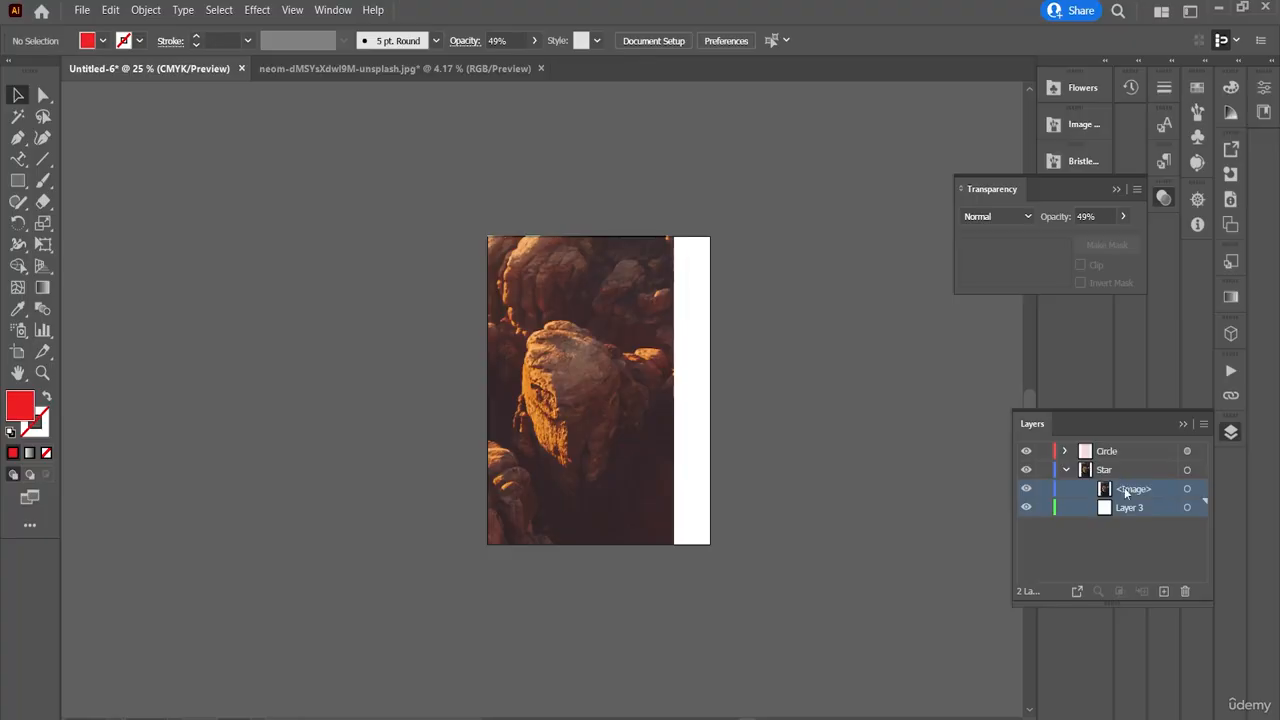
{"action": "left_click", "coordinate": [219, 10]}
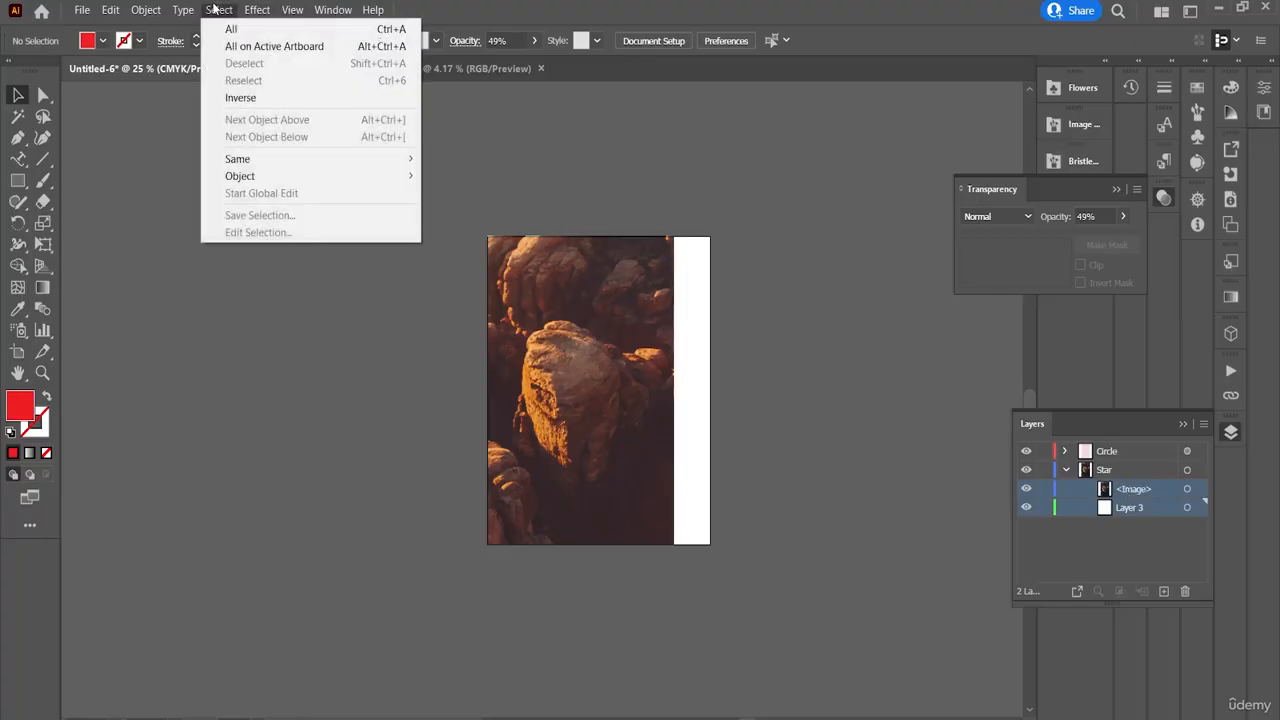
{"action": "mouse_move", "coordinate": [195, 16]}
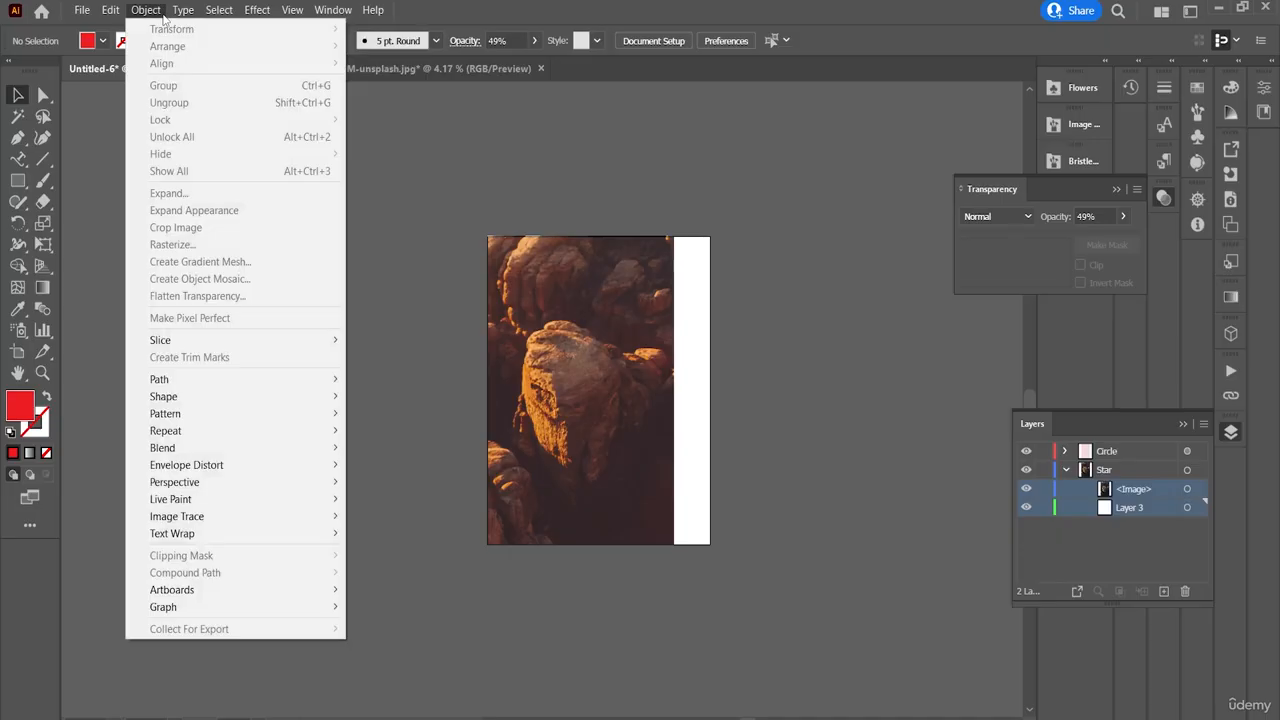
- Select the red rectangle over the photo, collapse the transparency settings, and highlight Layer 3 and the image in the layer list
{"action": "left_click", "coordinate": [545, 239]}
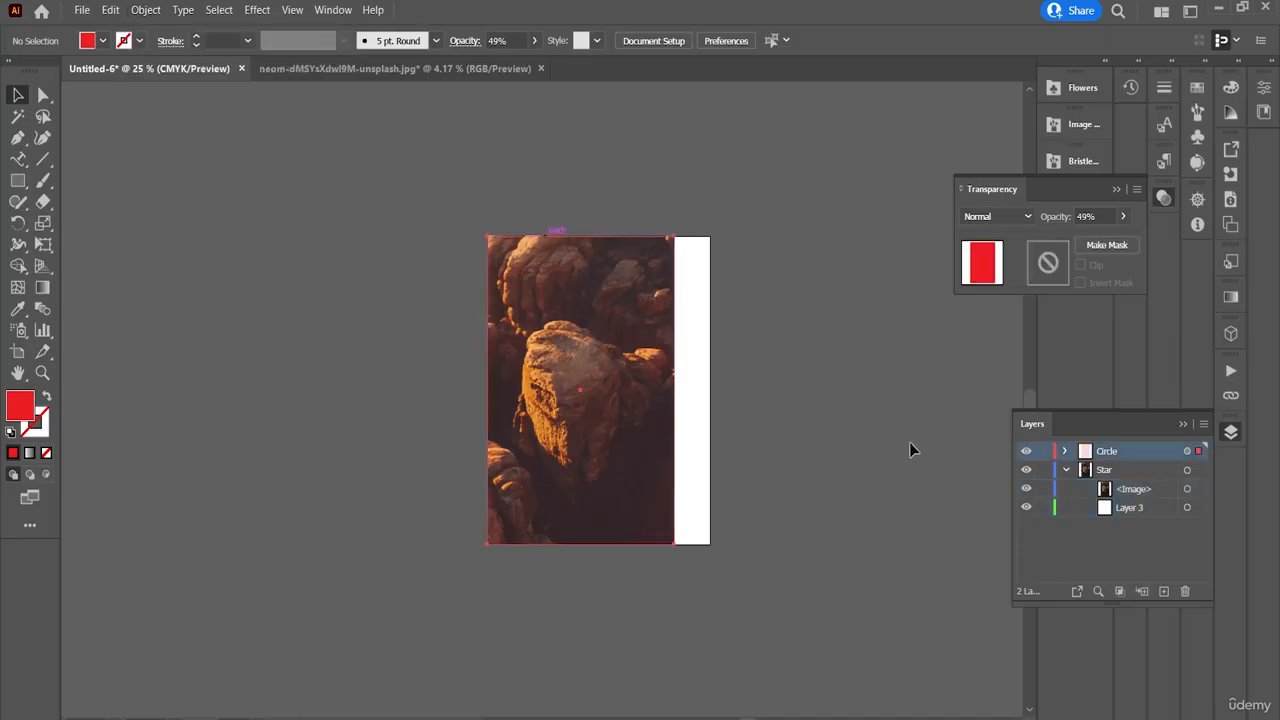
{"action": "left_click", "coordinate": [1104, 512]}
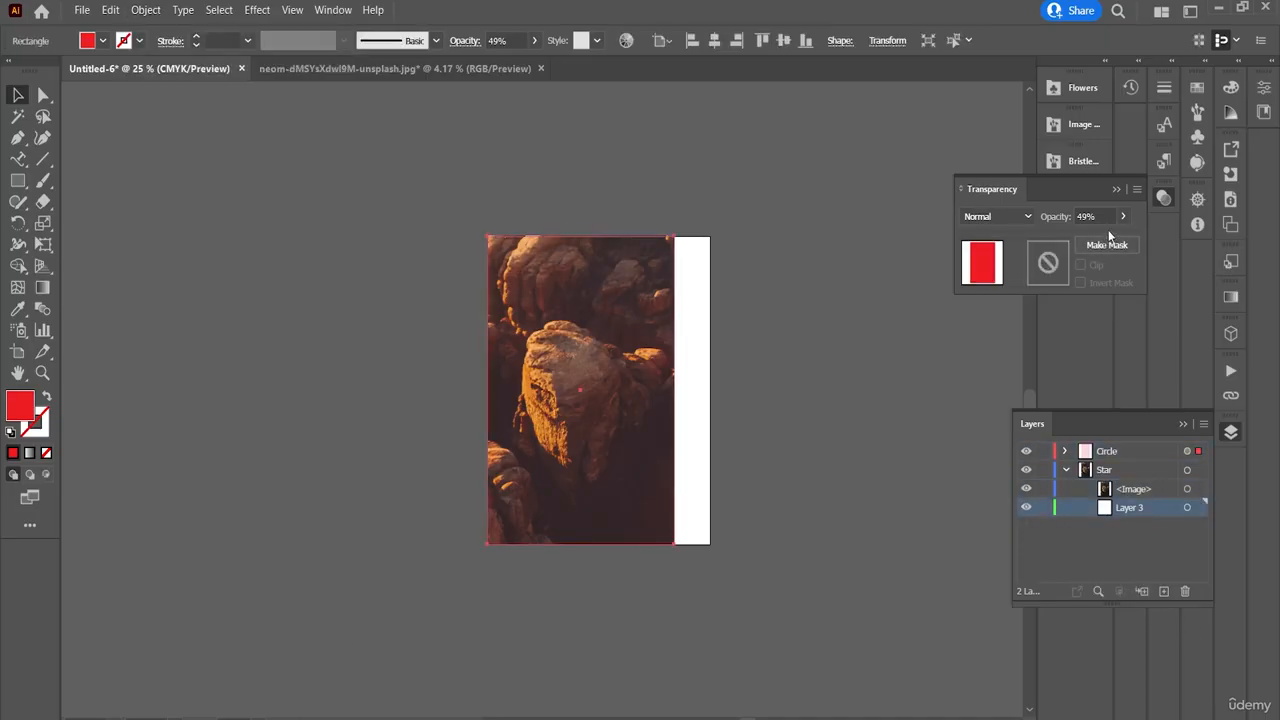
{"action": "left_click", "coordinate": [1116, 189]}
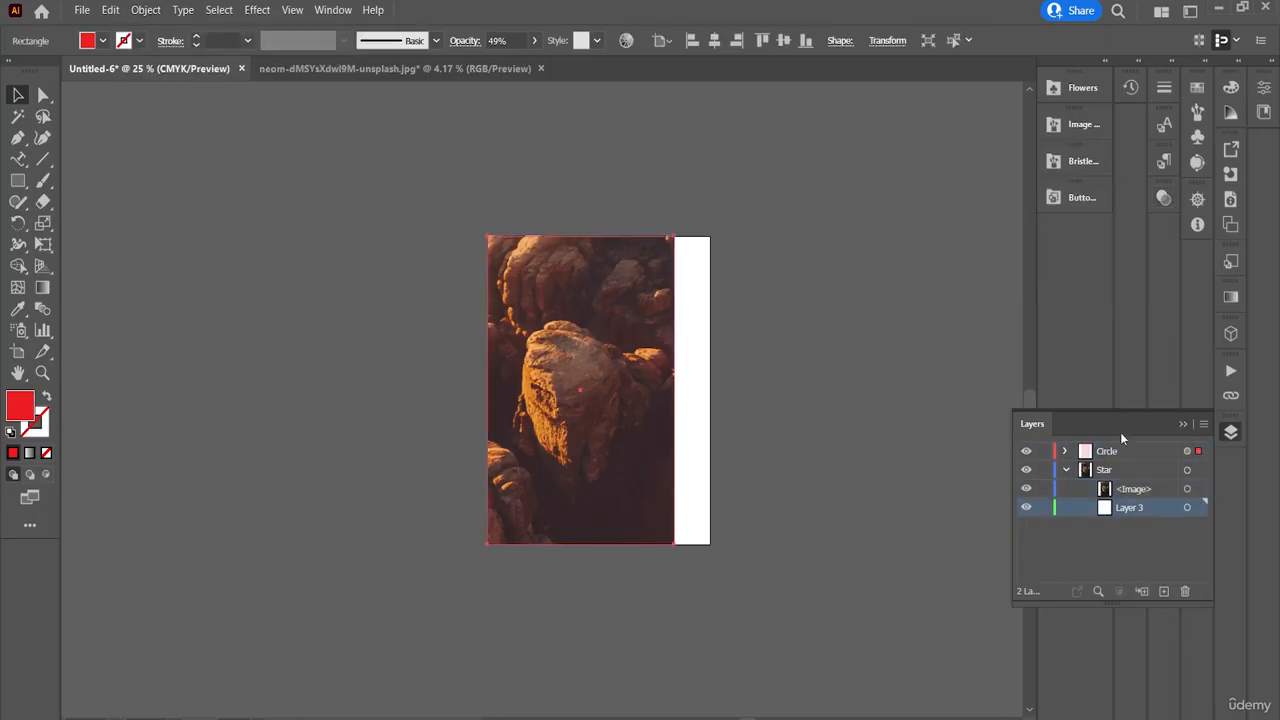
{"action": "left_click", "coordinate": [1105, 488]}
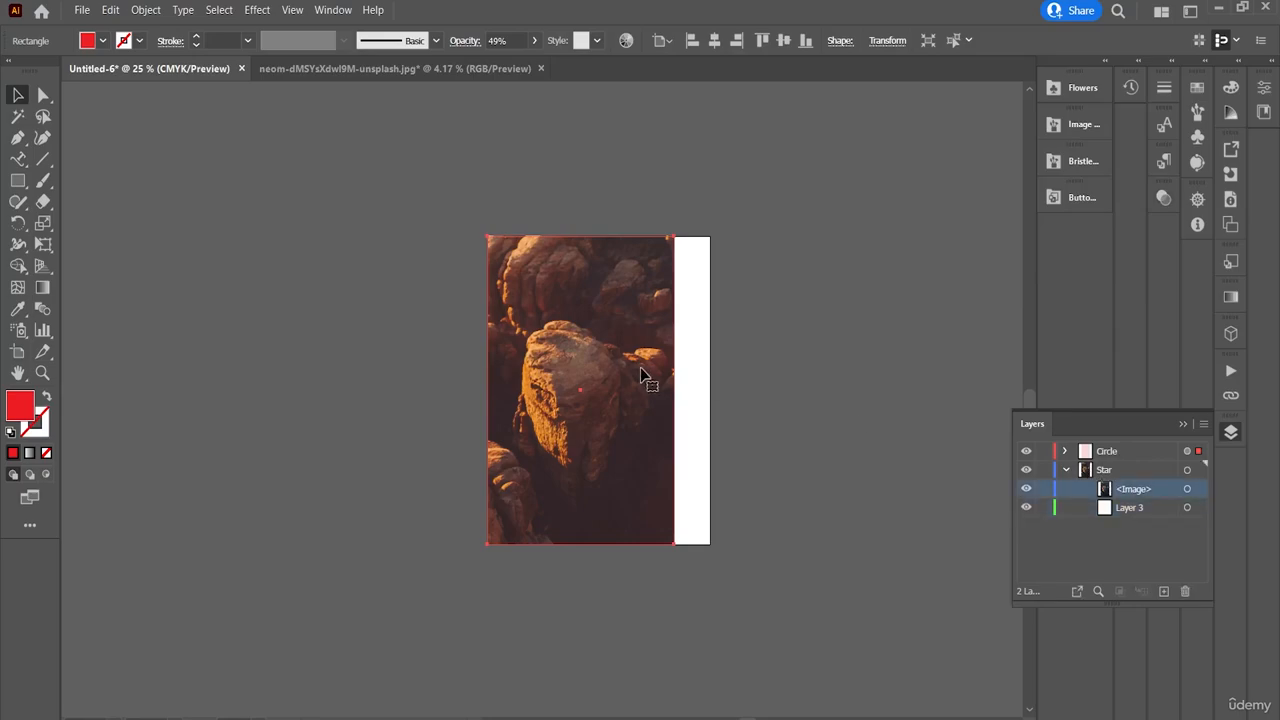
- Move the red rectangle off the artboard beside the photo and delete the second red rectangle lying over the photo
{"action": "left_click_drag", "start_coordinate": [600, 343], "coordinate": [384, 303]}
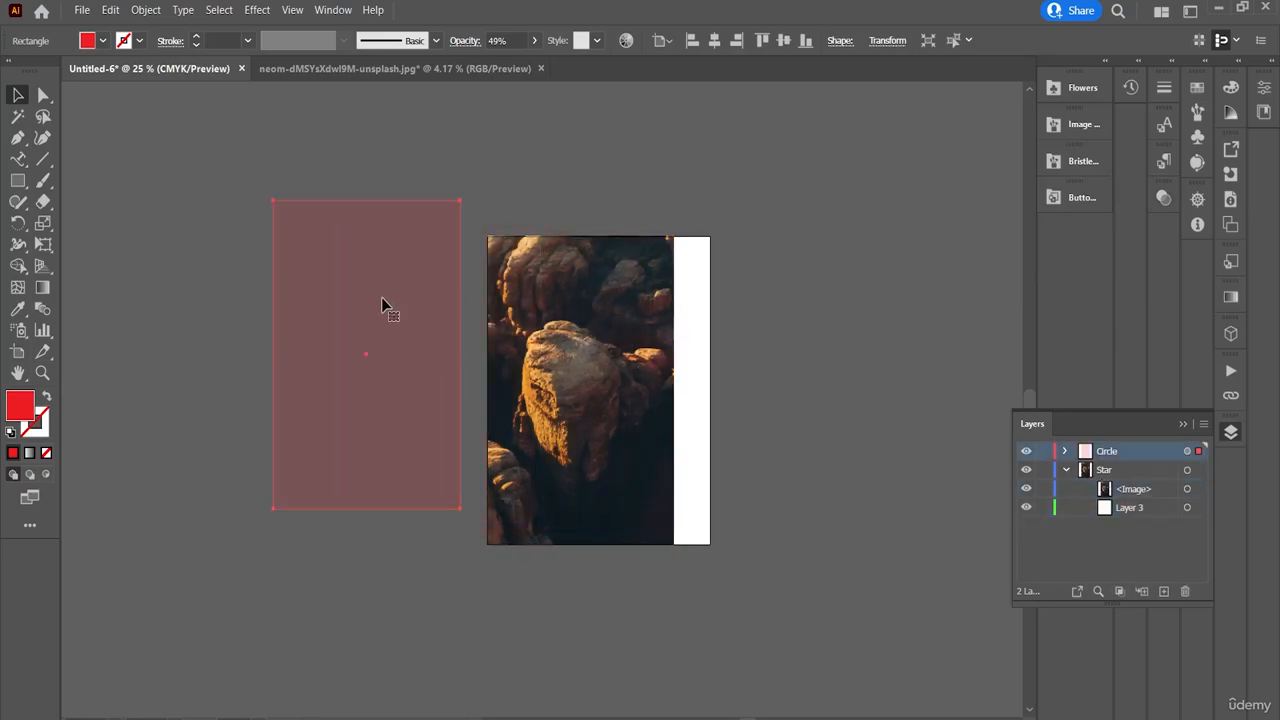
{"action": "left_click", "coordinate": [1118, 490]}
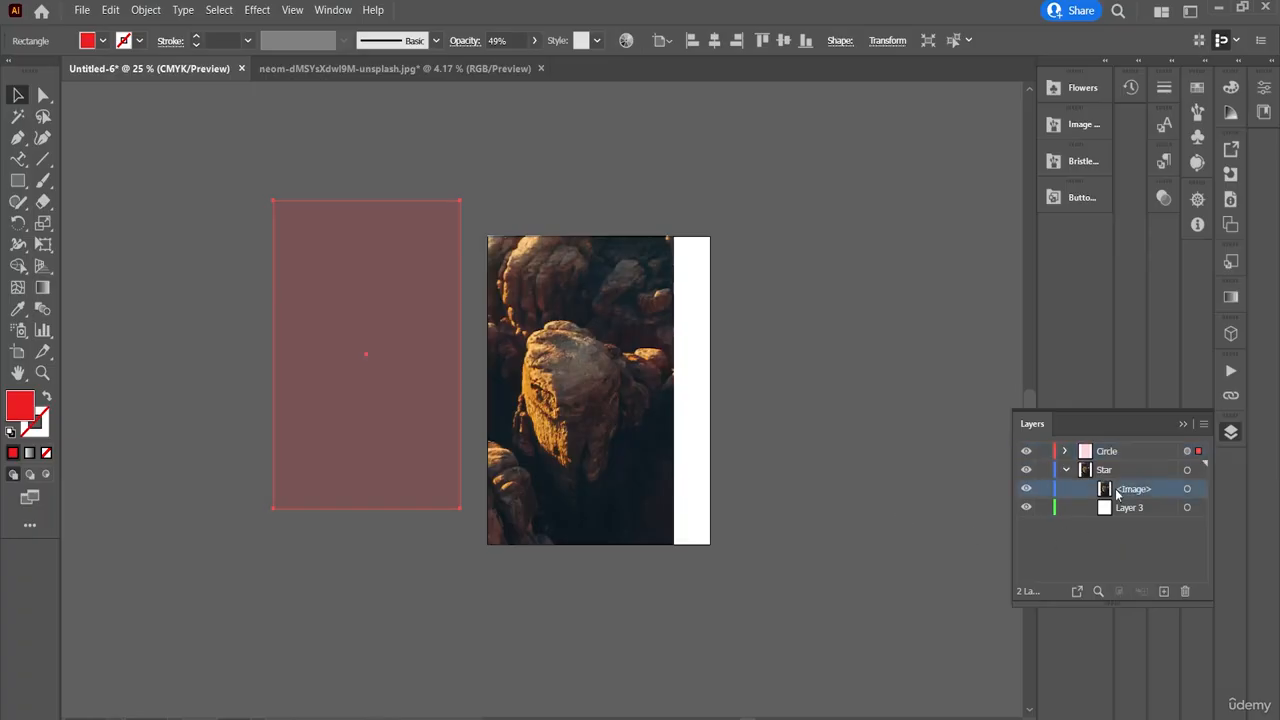
{"action": "key", "text": "ctrl+z"}
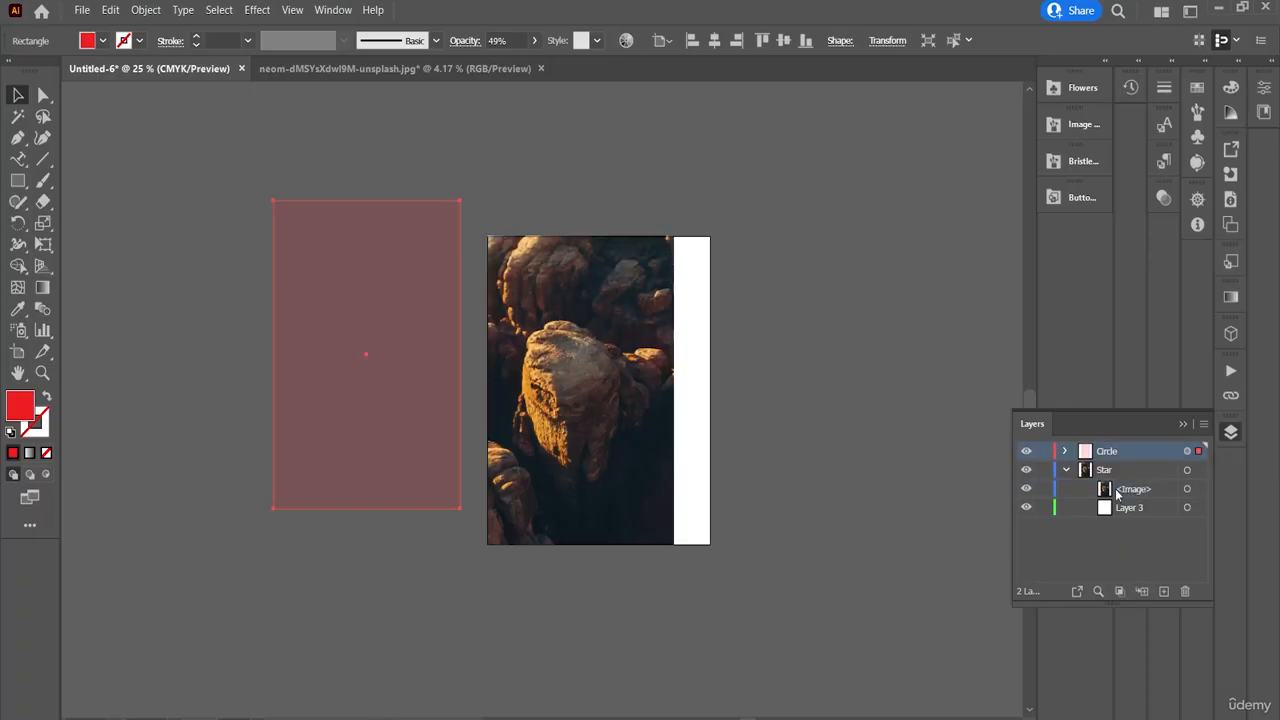
{"action": "key", "text": "ctrl+z"}
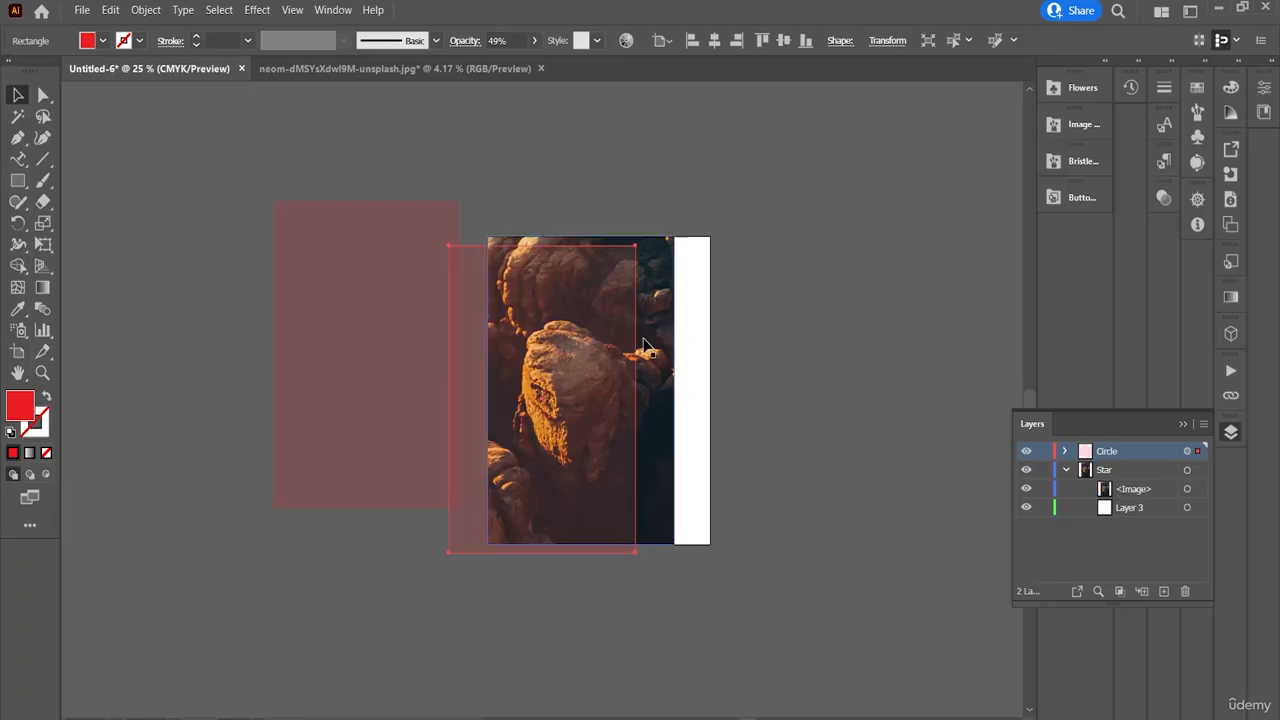
{"action": "left_click_drag", "start_coordinate": [520, 300], "coordinate": [436, 289]}
{"action": "key", "text": "Delete"}
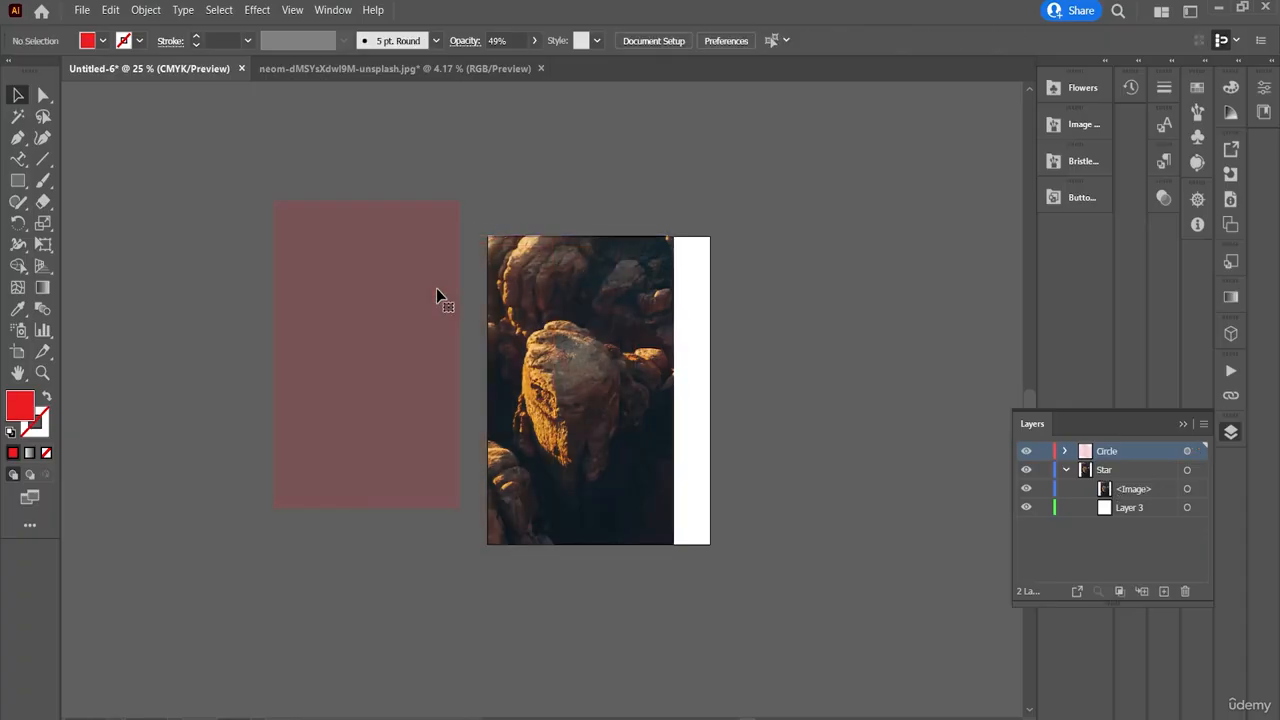
- Create a new layer and place it inside the Star layer between the image and Layer 3
{"action": "left_click", "coordinate": [1105, 490]}
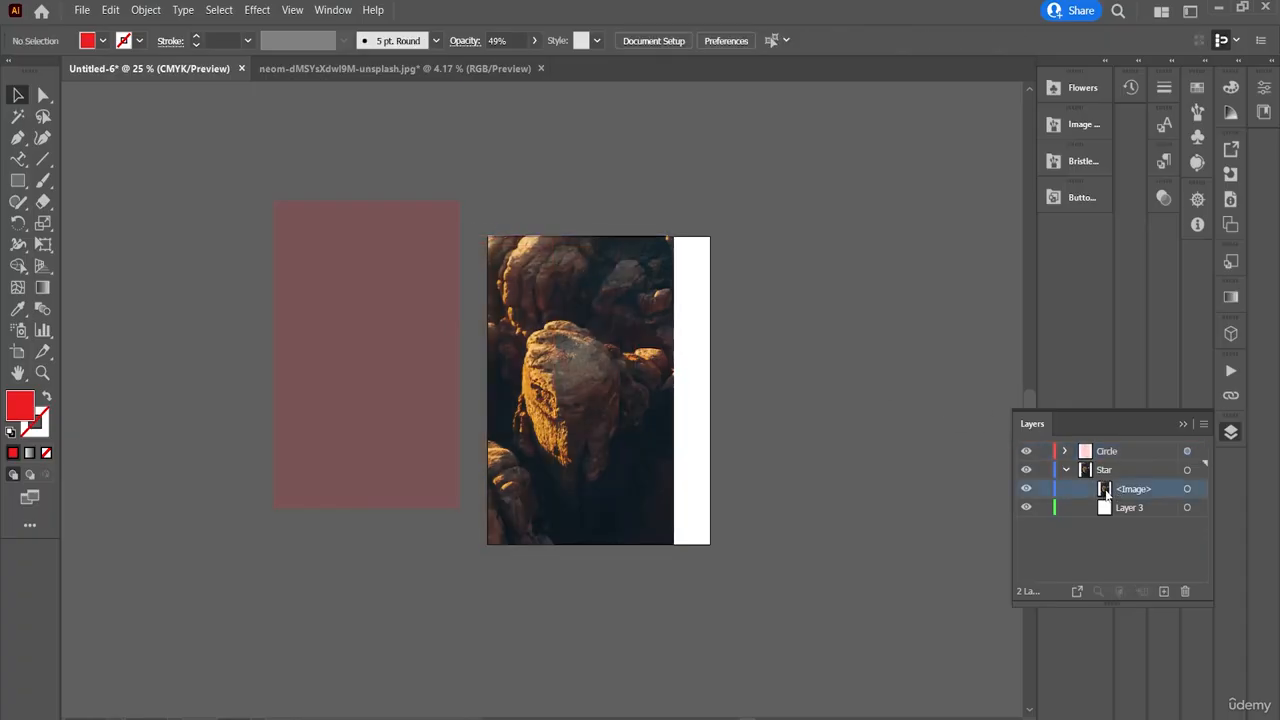
{"action": "left_click", "coordinate": [1163, 592]}
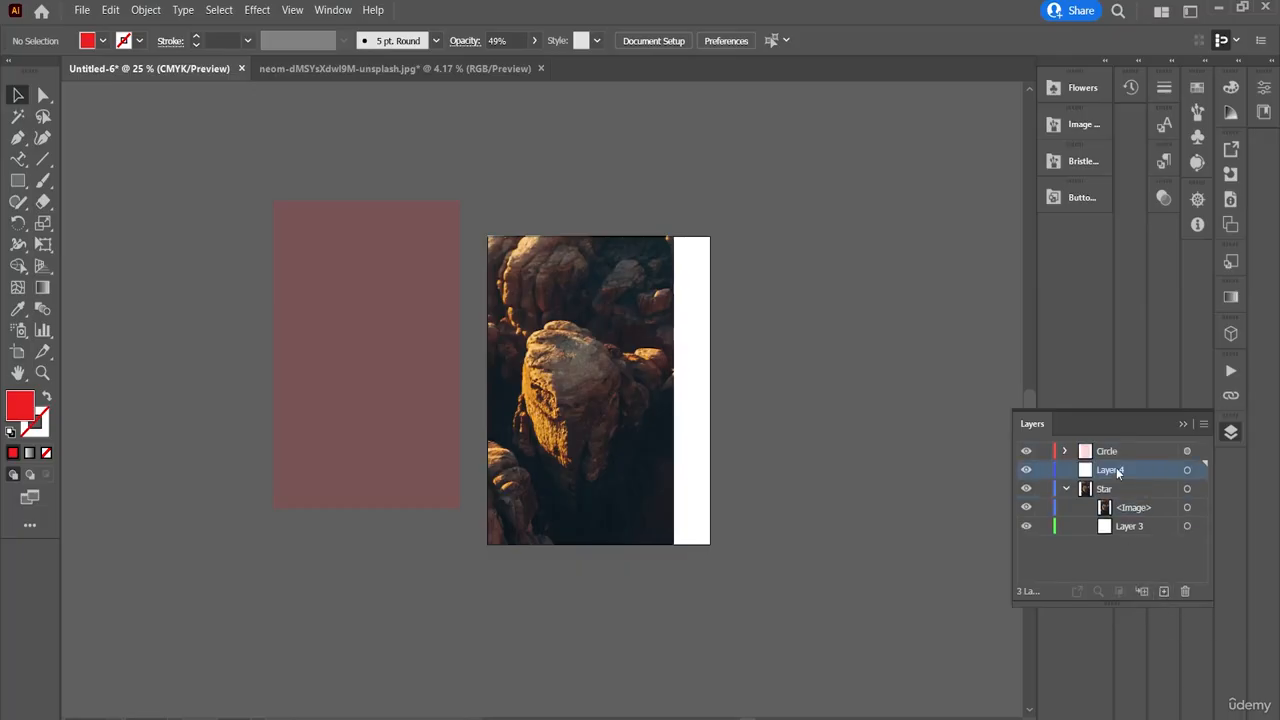
{"action": "left_click_drag", "start_coordinate": [1118, 474], "coordinate": [1125, 502]}
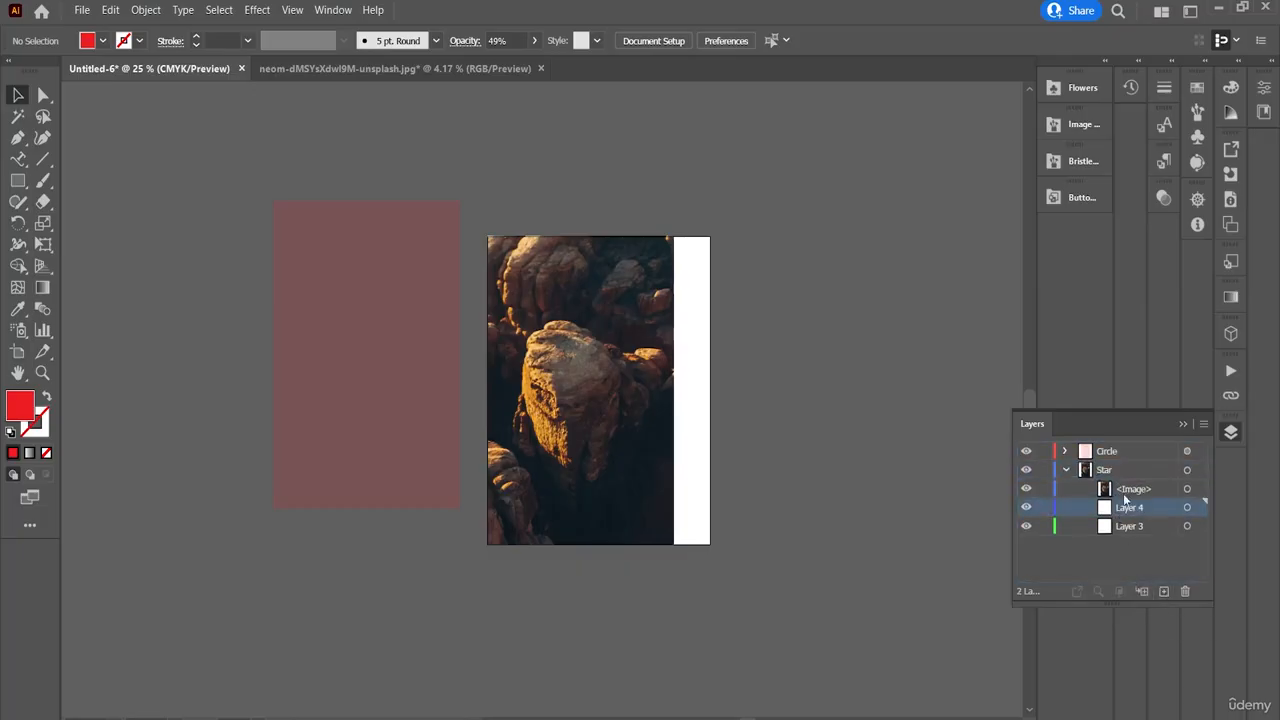
- Hide and show the image in the Star layer, and move the red rectangle back so it covers the photo
{"action": "left_click", "coordinate": [1131, 489]}
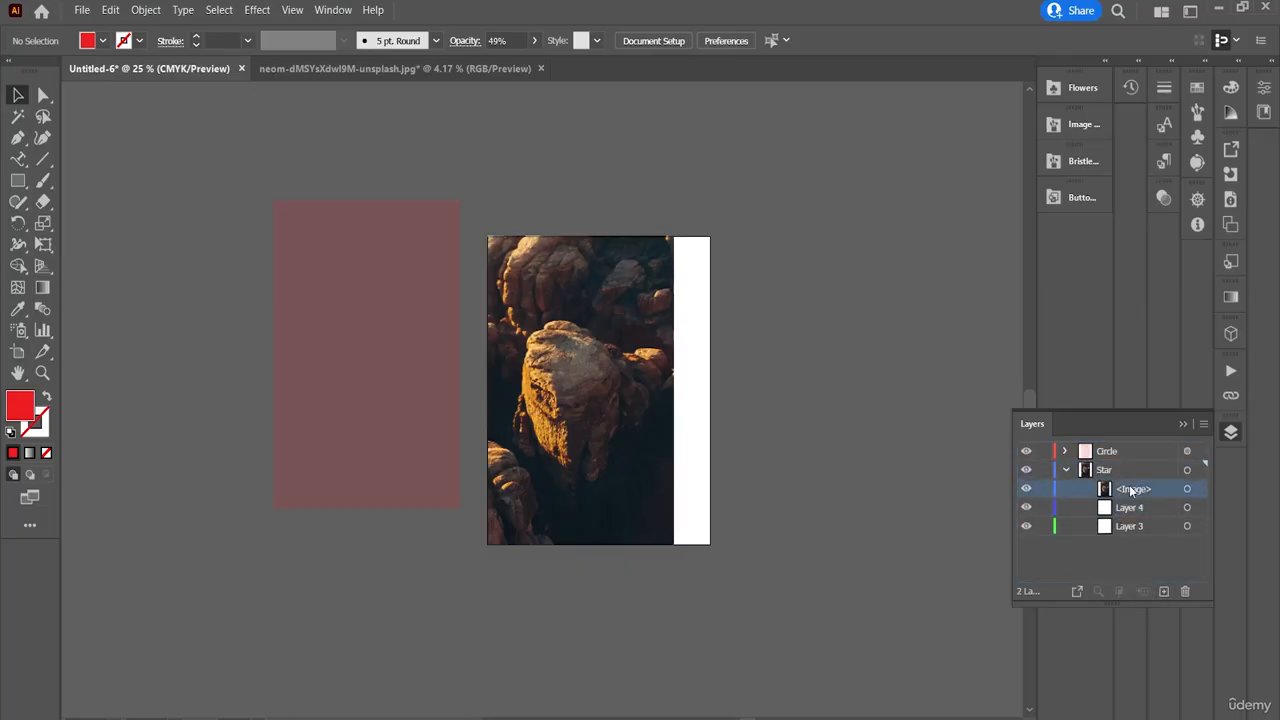
{"action": "left_click", "coordinate": [1027, 491]}
{"action": "left_click", "coordinate": [1026, 491]}
{"action": "left_click_drag", "start_coordinate": [412, 351], "coordinate": [594, 379]}
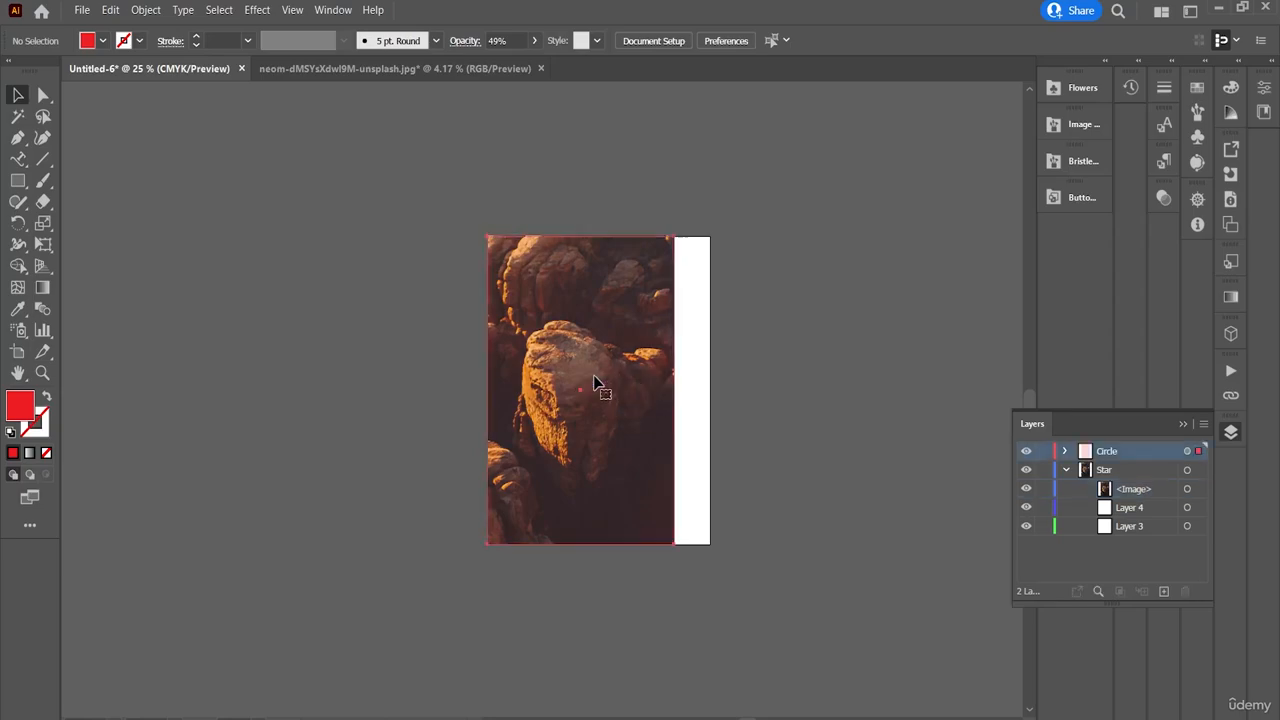
{"action": "left_click", "coordinate": [844, 420]}
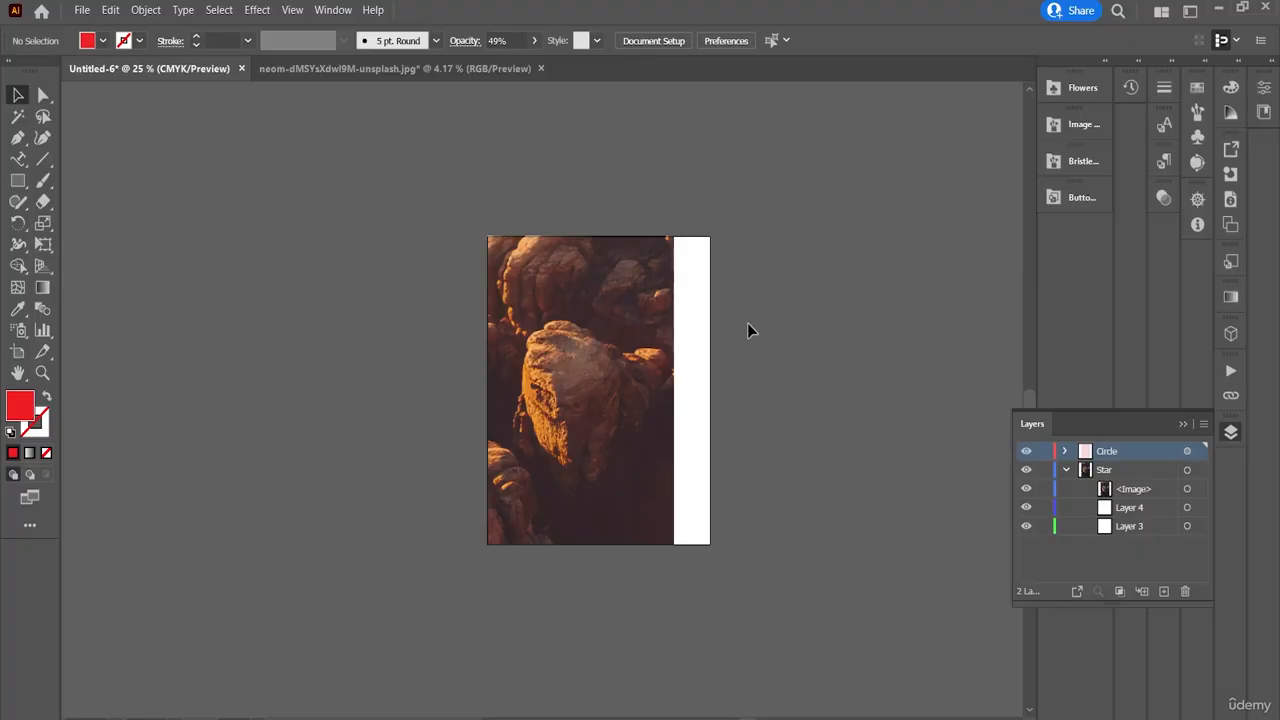
- Target the Circle layer's rectangle and preview the Bas Relief and Diffuse Glow filters in the Effect Gallery
{"action": "left_click", "coordinate": [1188, 453]}
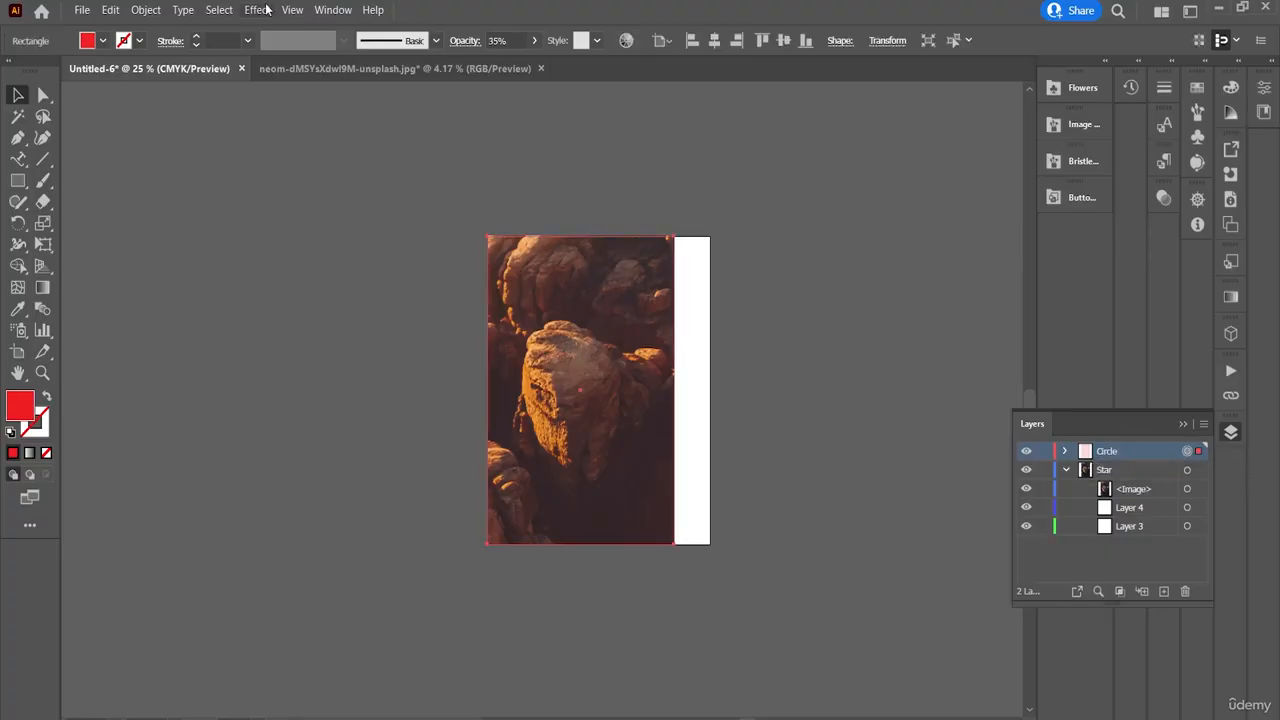
{"action": "left_click", "coordinate": [257, 10]}
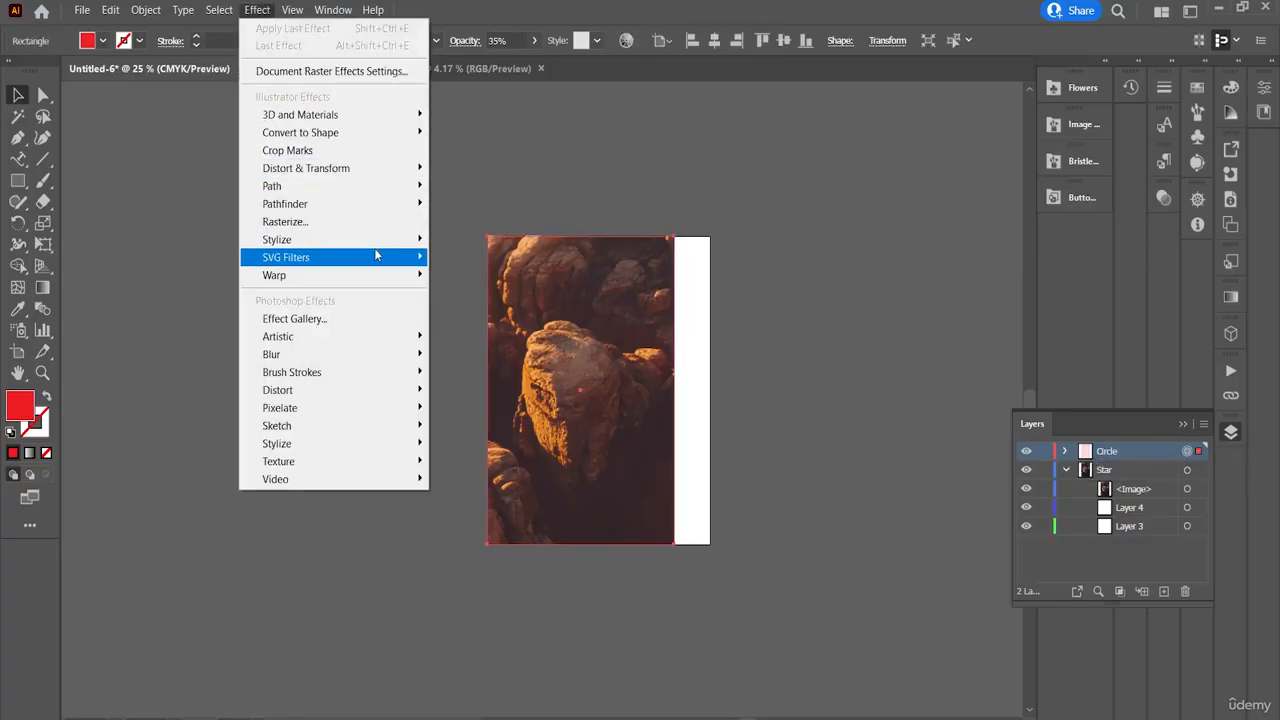
{"action": "left_click", "coordinate": [412, 322]}
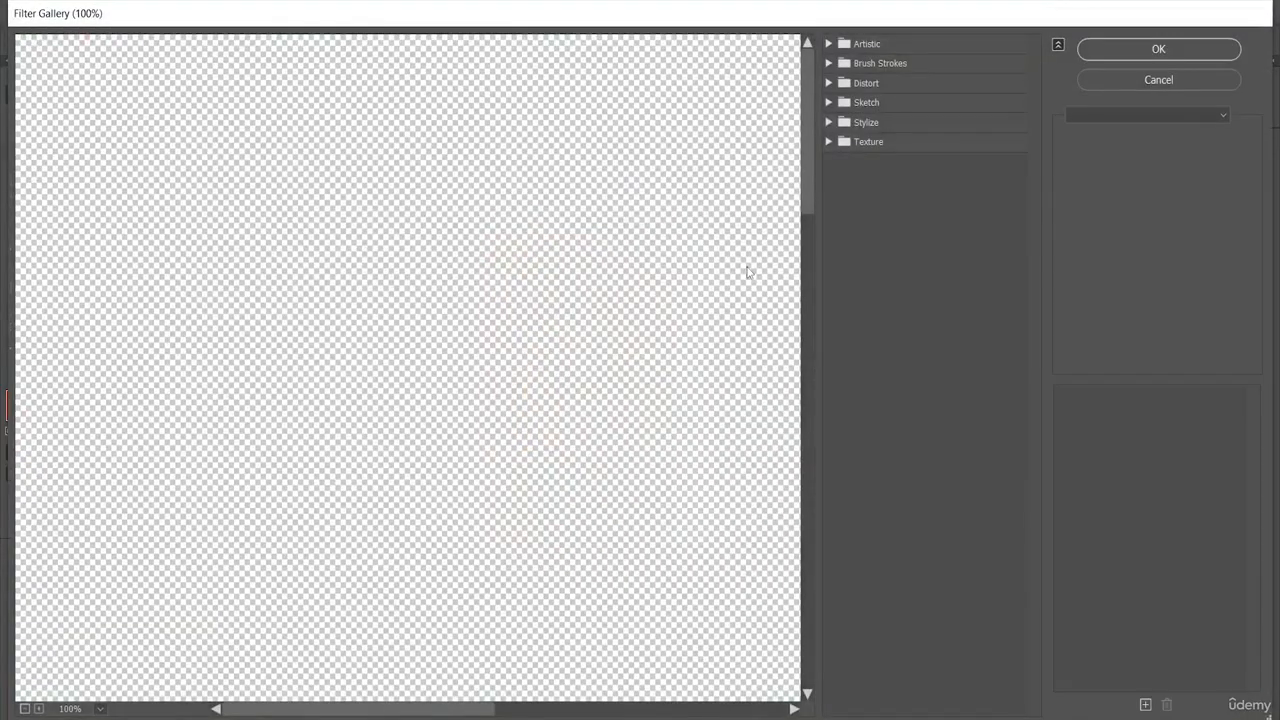
{"action": "left_click", "coordinate": [874, 123]}
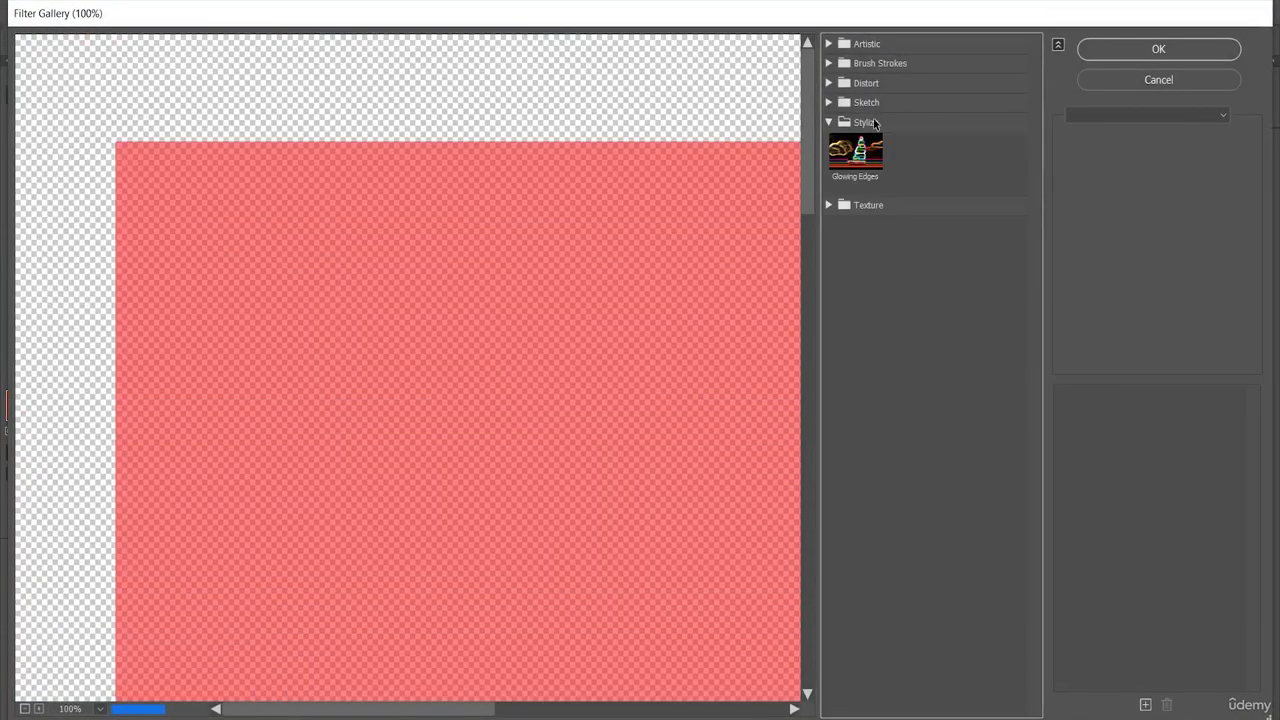
{"action": "left_click", "coordinate": [874, 108]}
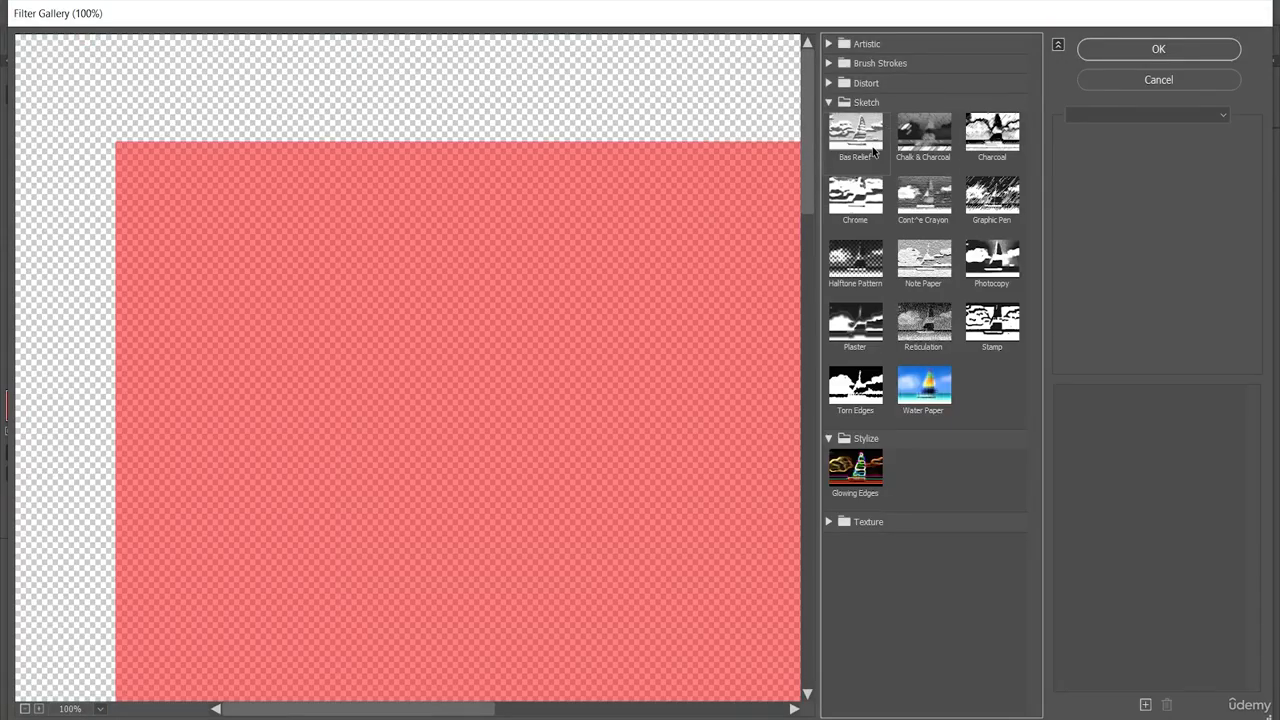
{"action": "left_click", "coordinate": [870, 142]}
{"action": "left_click", "coordinate": [864, 84]}
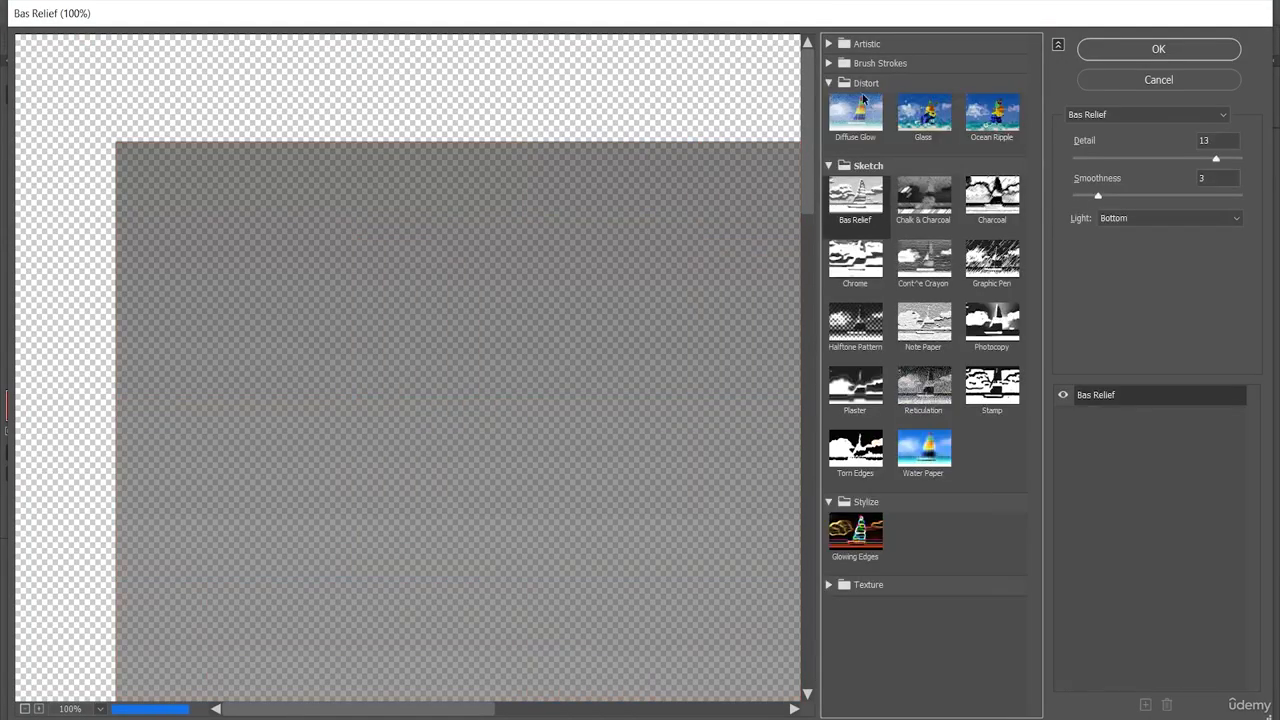
{"action": "left_click", "coordinate": [856, 112]}
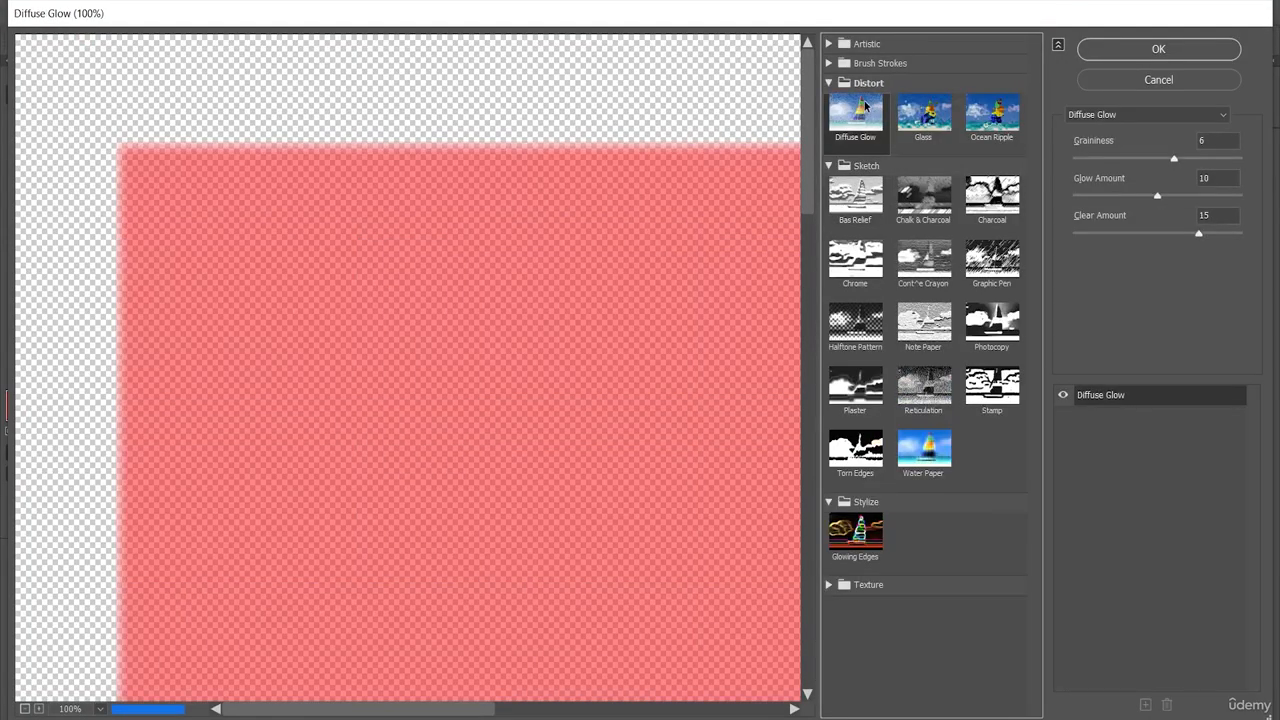
- Preview Angled Strokes, and apply Diffuse Glow to the rectangle with graininess 6, glow amount 10 and clear amount 15
{"action": "left_click", "coordinate": [872, 64]}
{"action": "left_click", "coordinate": [901, 98]}
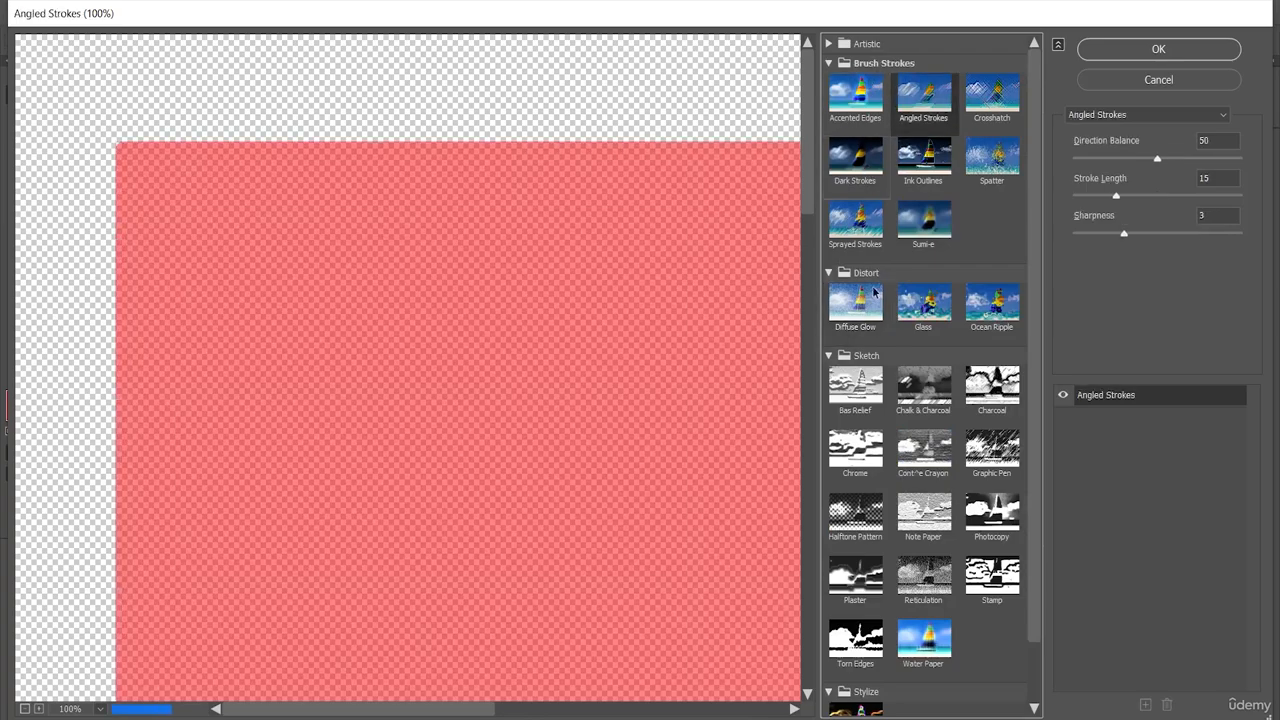
{"action": "left_click", "coordinate": [862, 320]}
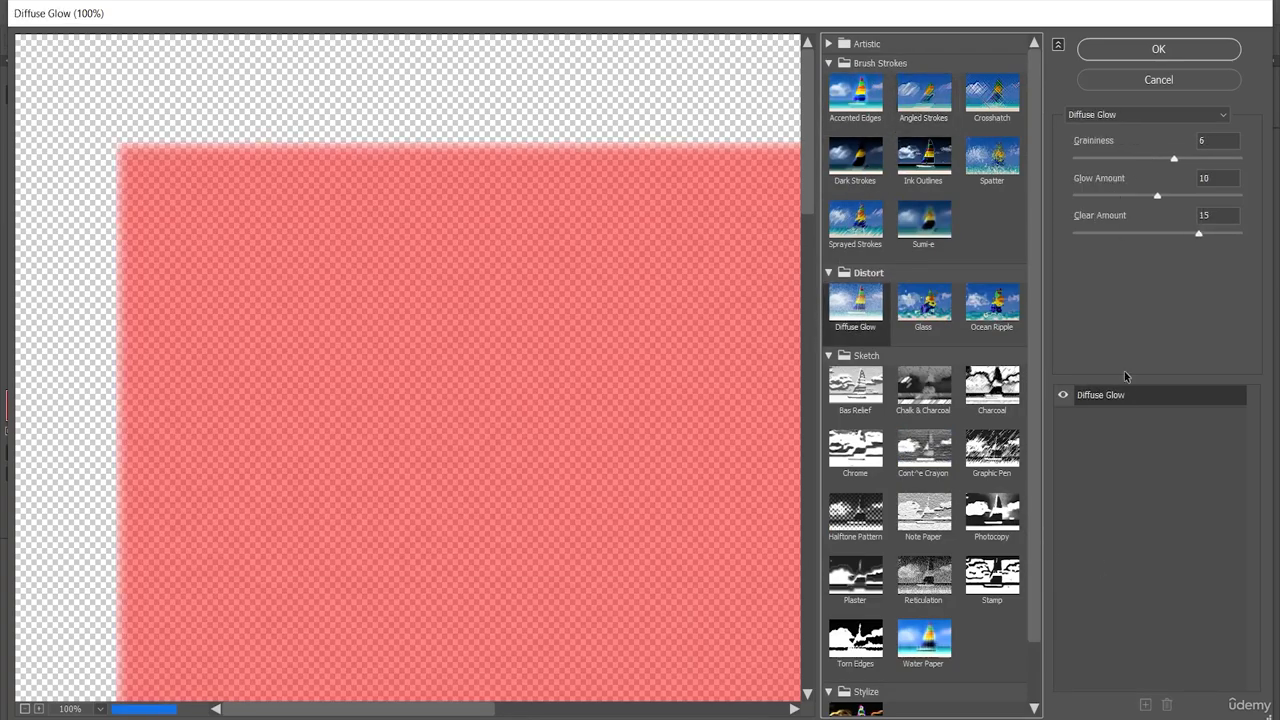
{"action": "left_click", "coordinate": [1156, 52]}
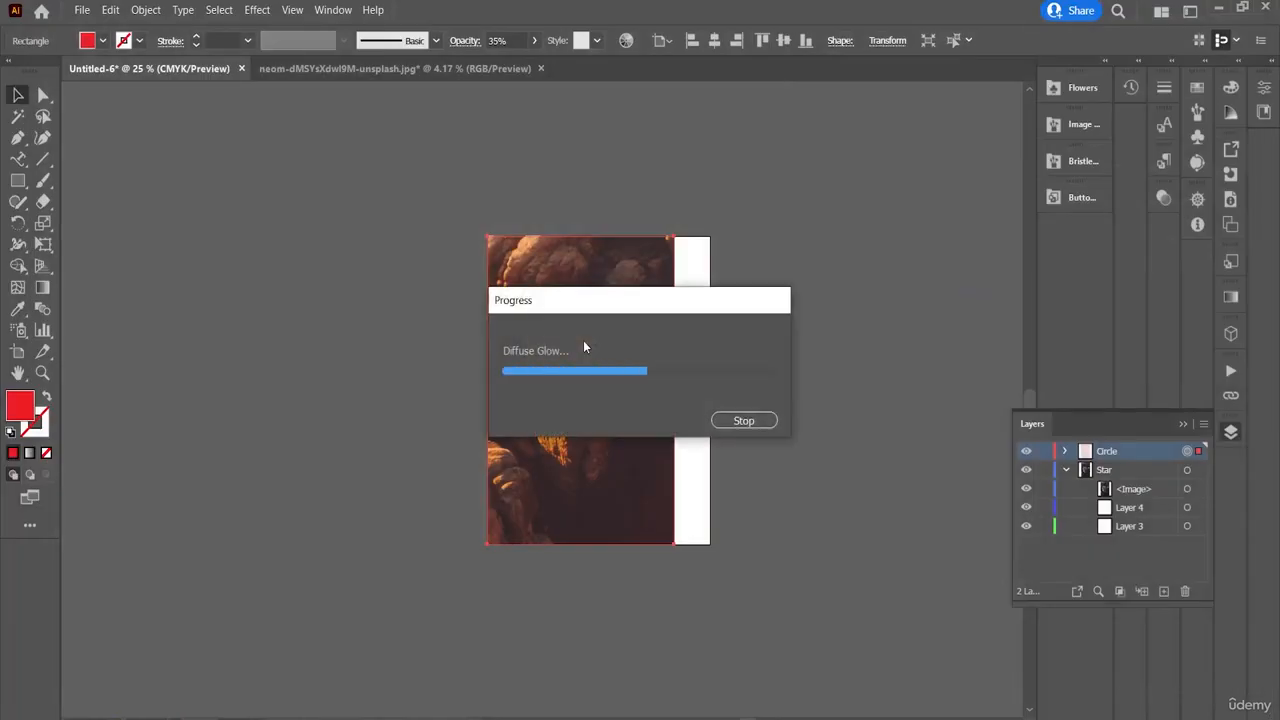
{"action": "key", "text": "F7"}
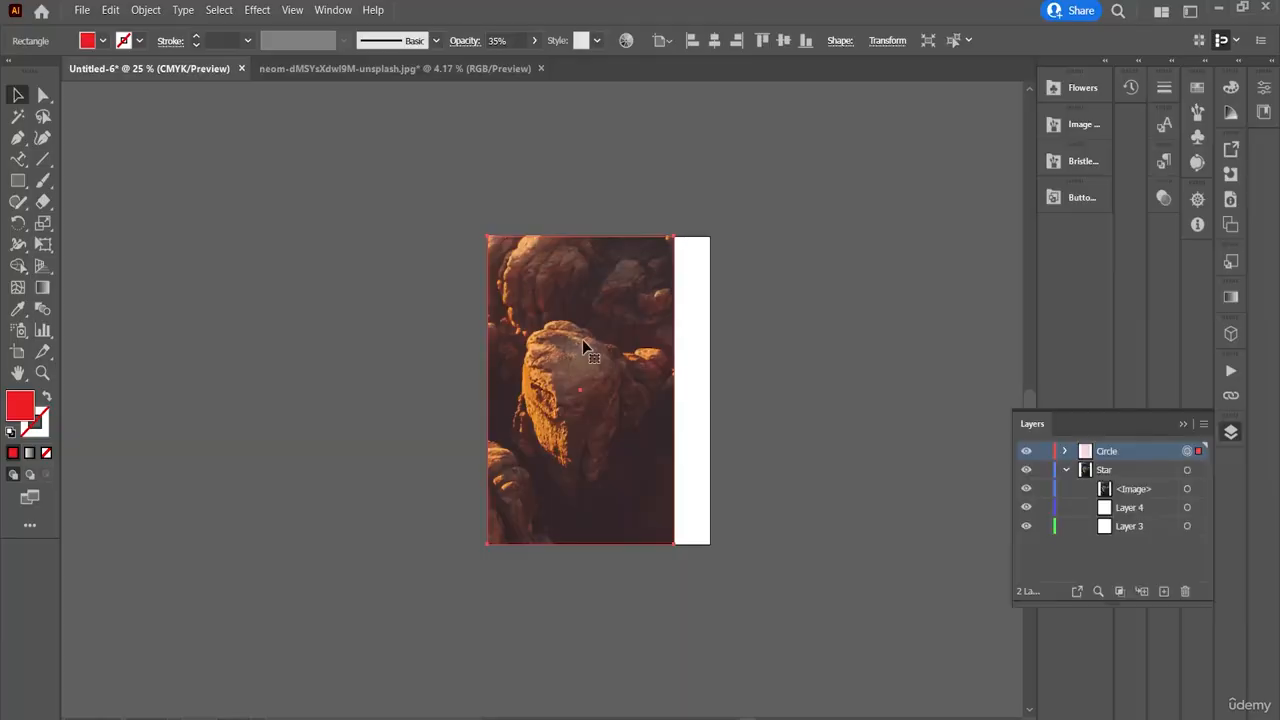
- Inspect the filtered rectangle's edges over the photo and select the image inside the Star layer
{"action": "scroll", "coordinate": [582, 341], "scroll_direction": "left", "scroll_amount": 2}
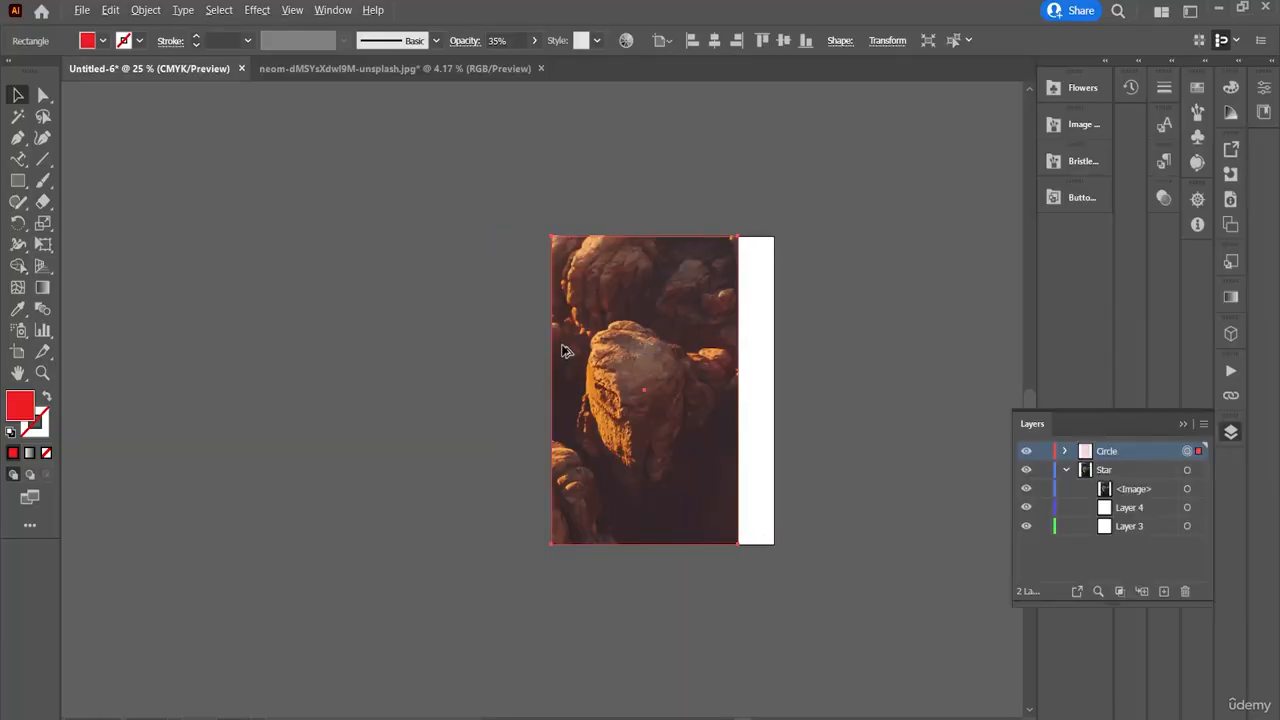
{"action": "scroll", "coordinate": [562, 355], "scroll_direction": "up", "scroll_amount": 3}
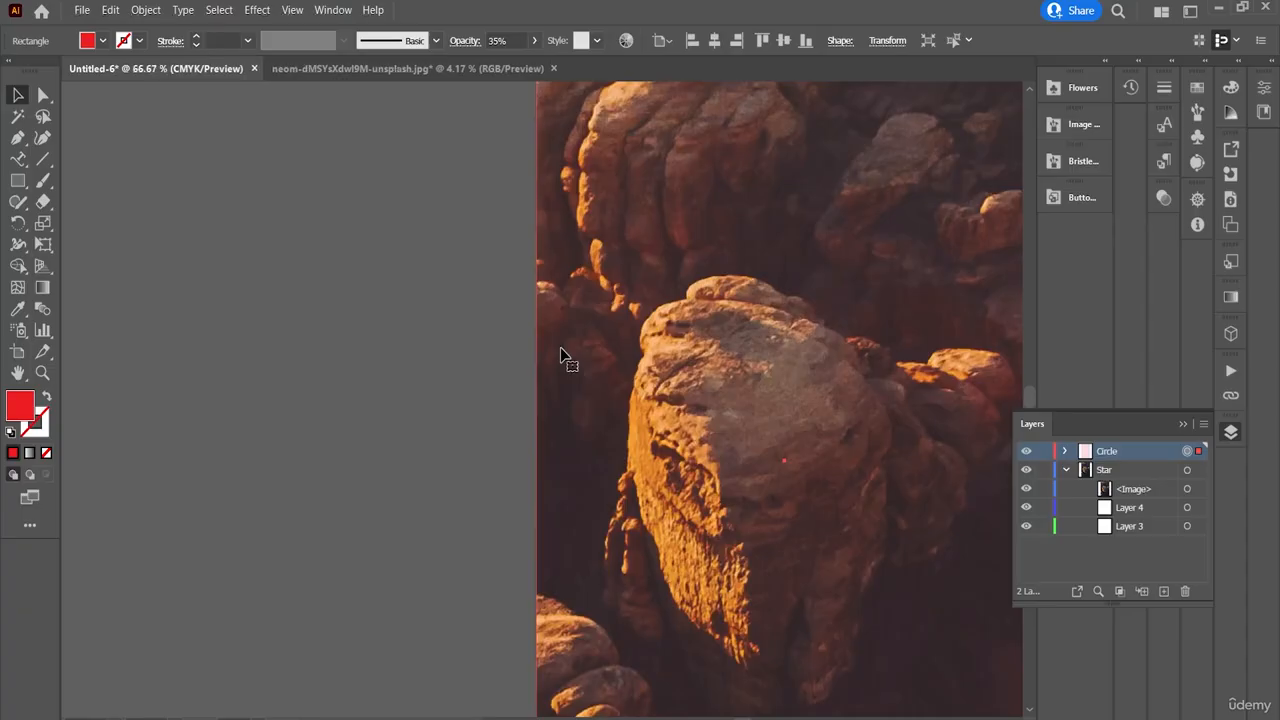
{"action": "scroll", "coordinate": [740, 380], "scroll_direction": "right", "scroll_amount": 6}
{"action": "scroll", "coordinate": [740, 380], "scroll_direction": "left", "scroll_amount": 3}
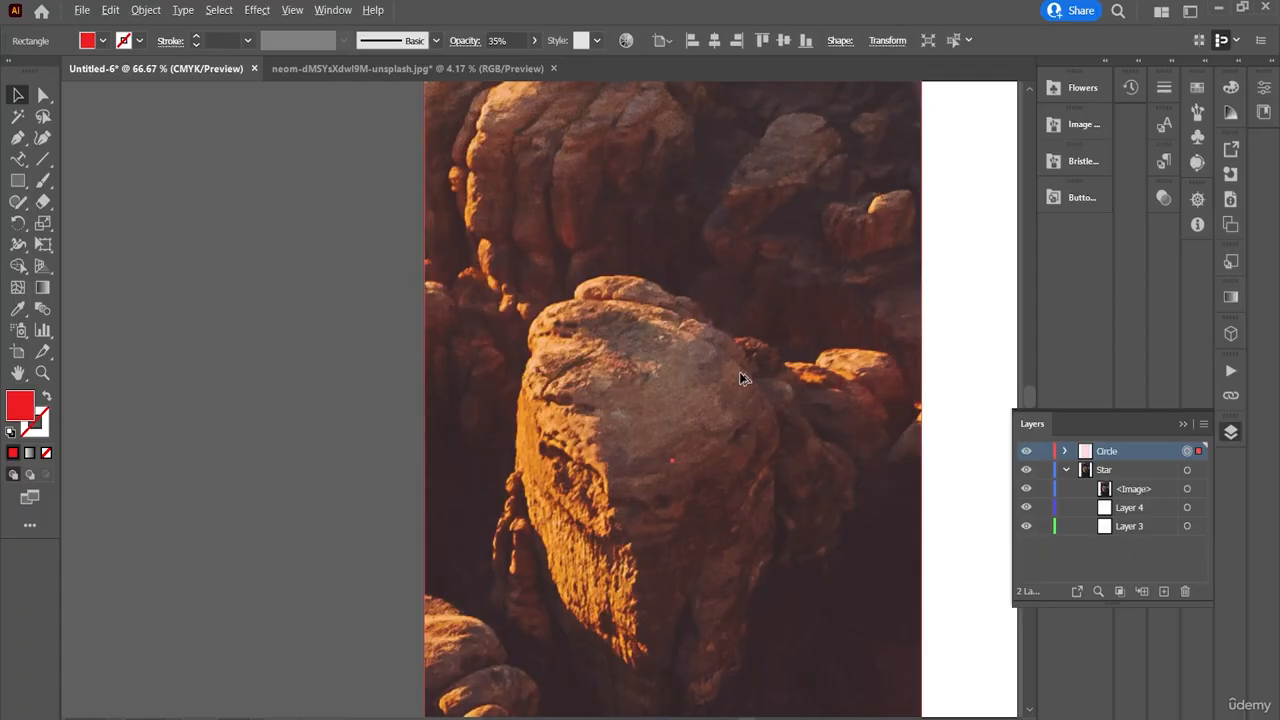
{"action": "scroll", "coordinate": [739, 372], "scroll_direction": "down", "scroll_amount": 2}
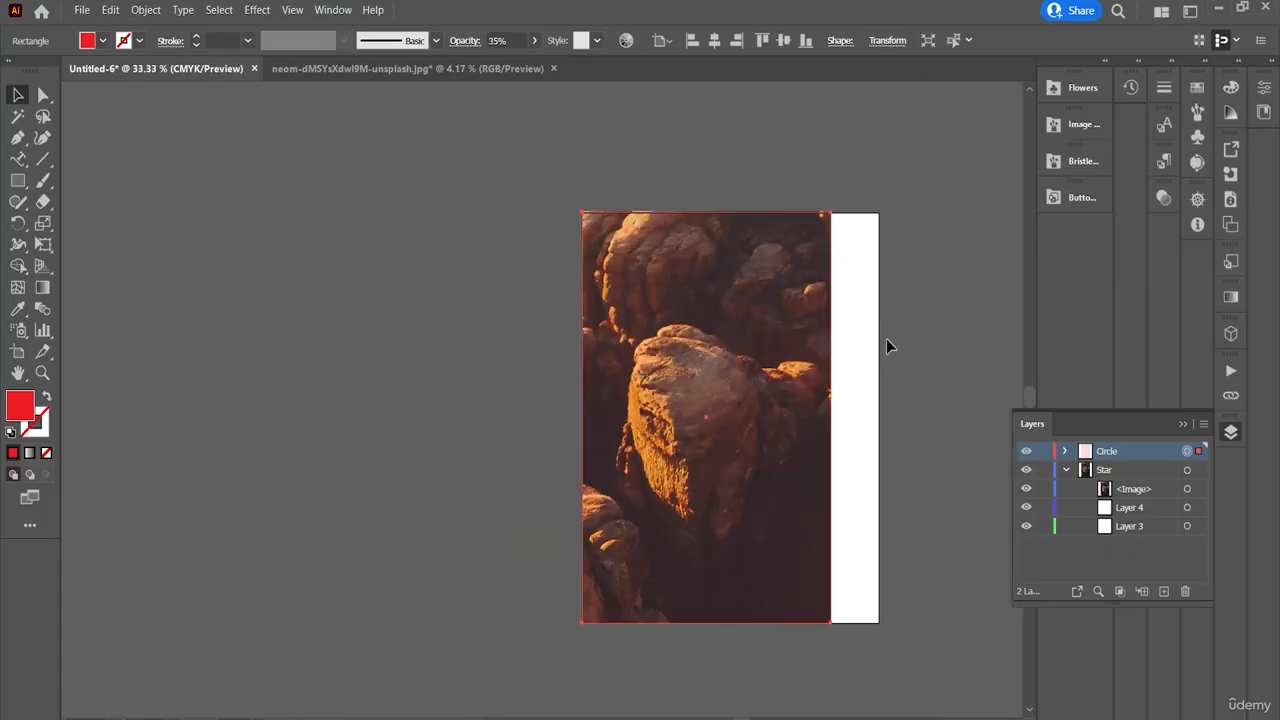
{"action": "left_click", "coordinate": [1141, 488]}
{"action": "left_click", "coordinate": [1187, 489]}
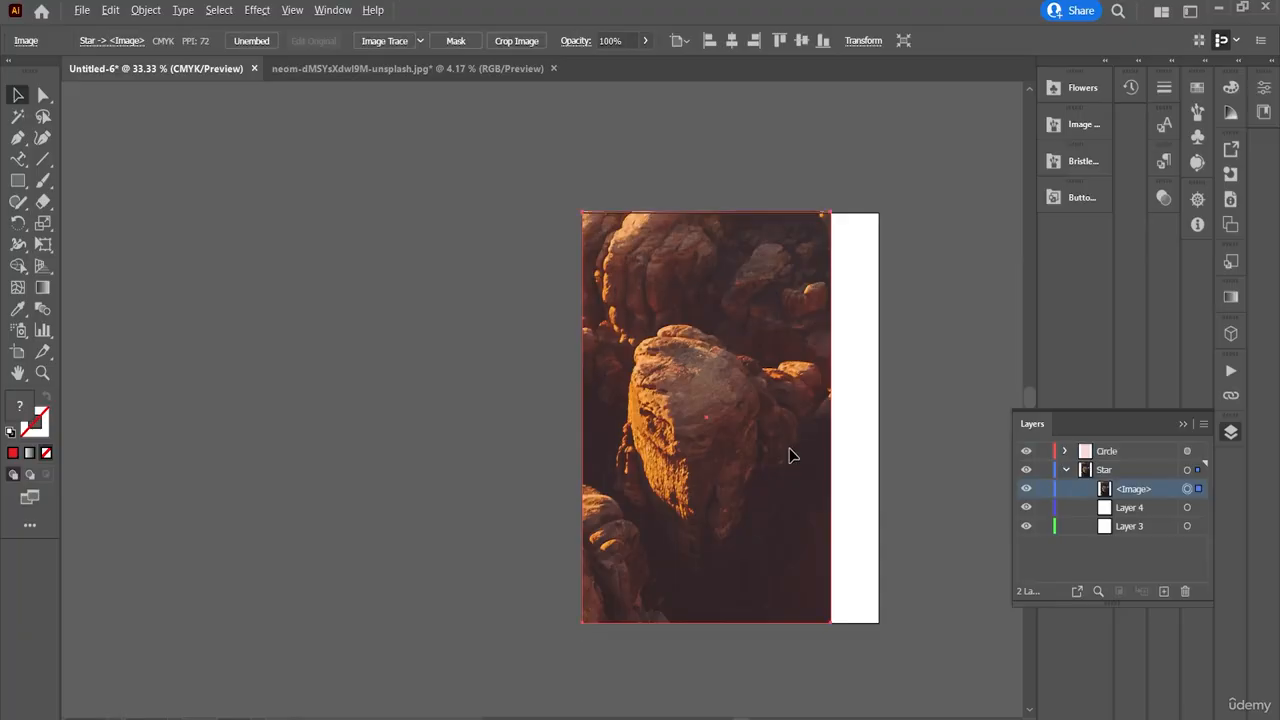
- Move the red rectangle off the photo onto the pasteboard and select the second rectangle still covering the photo
{"action": "left_click_drag", "start_coordinate": [790, 455], "coordinate": [561, 456]}
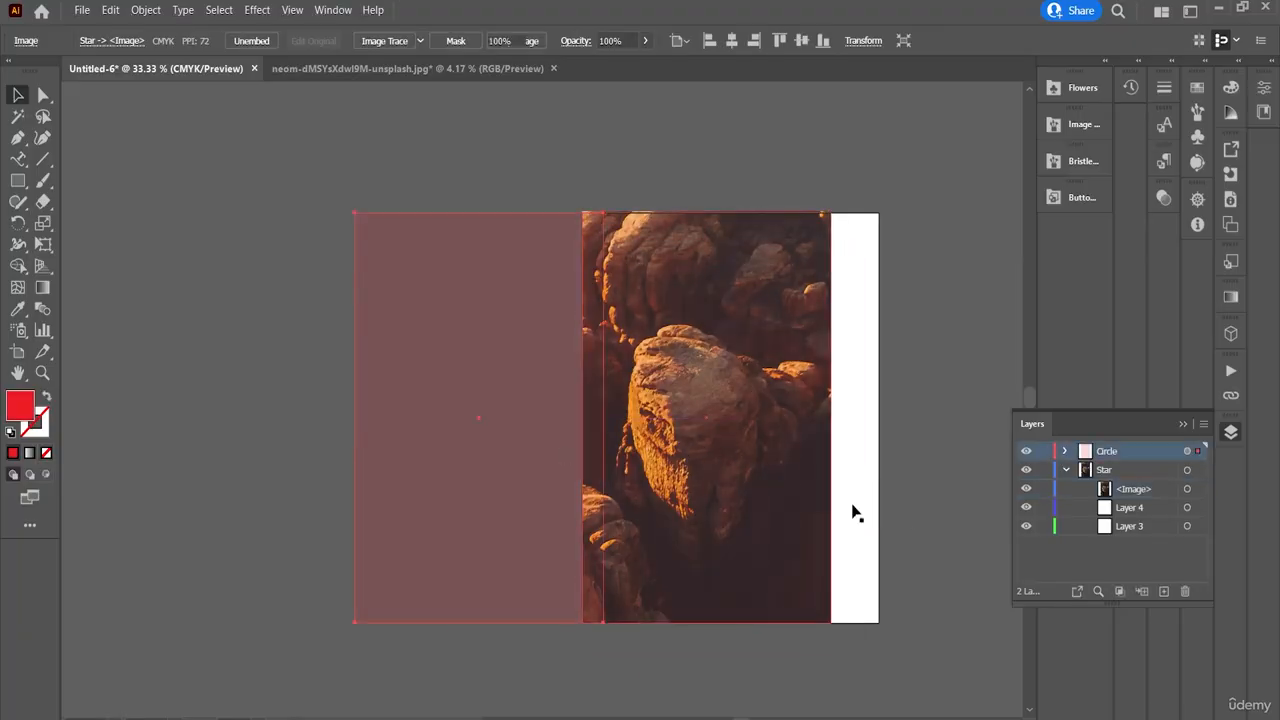
{"action": "left_click", "coordinate": [1186, 489]}
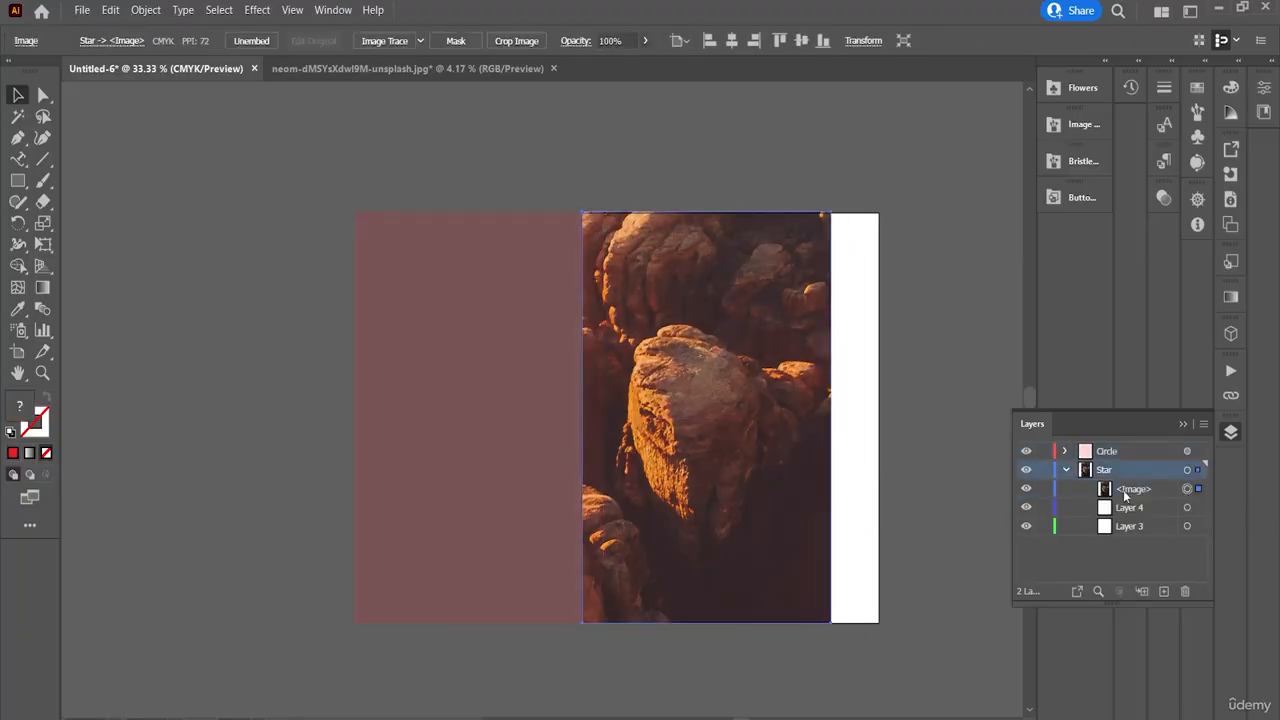
{"action": "left_click", "coordinate": [772, 454]}
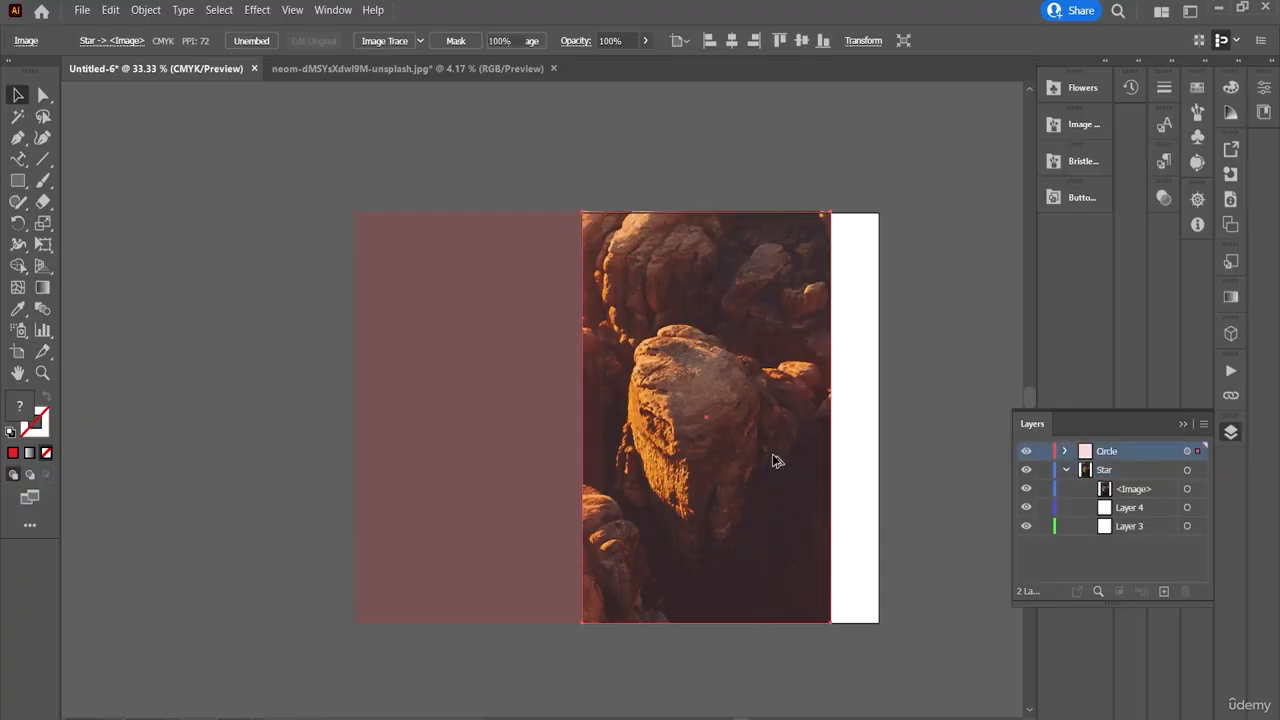
{"action": "double_click", "coordinate": [657, 526]}
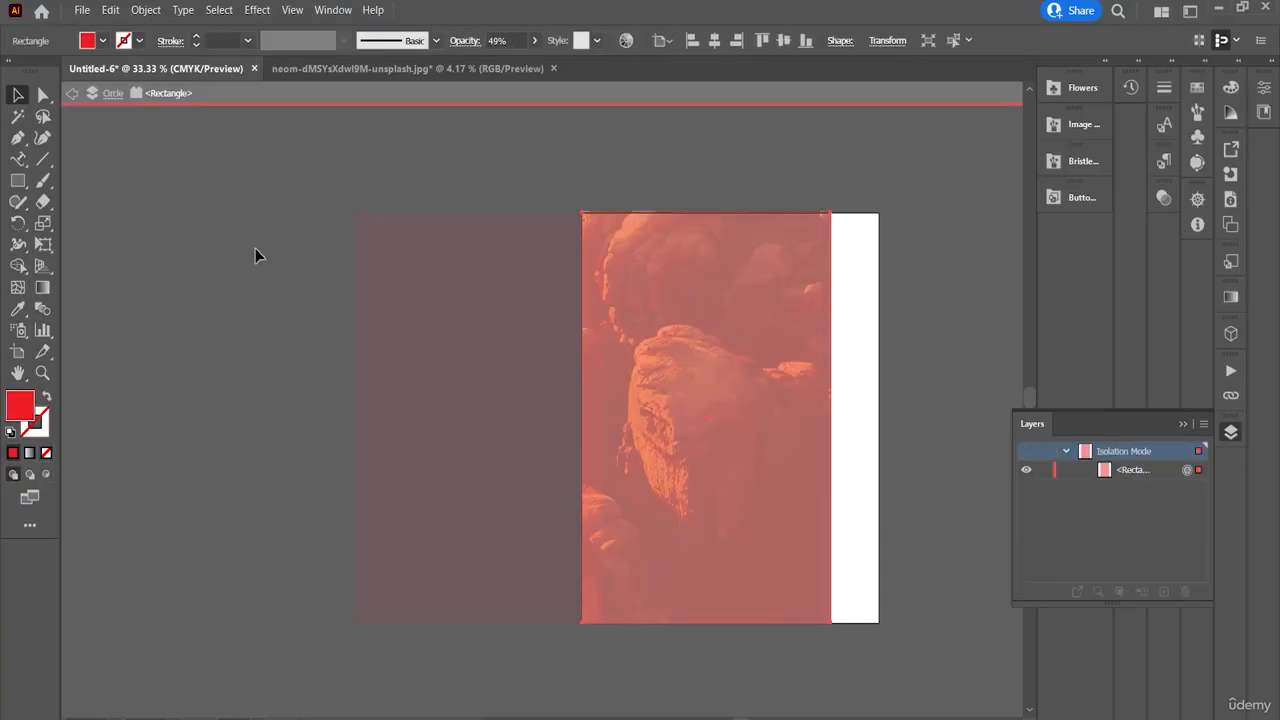
{"action": "left_click", "coordinate": [71, 93]}
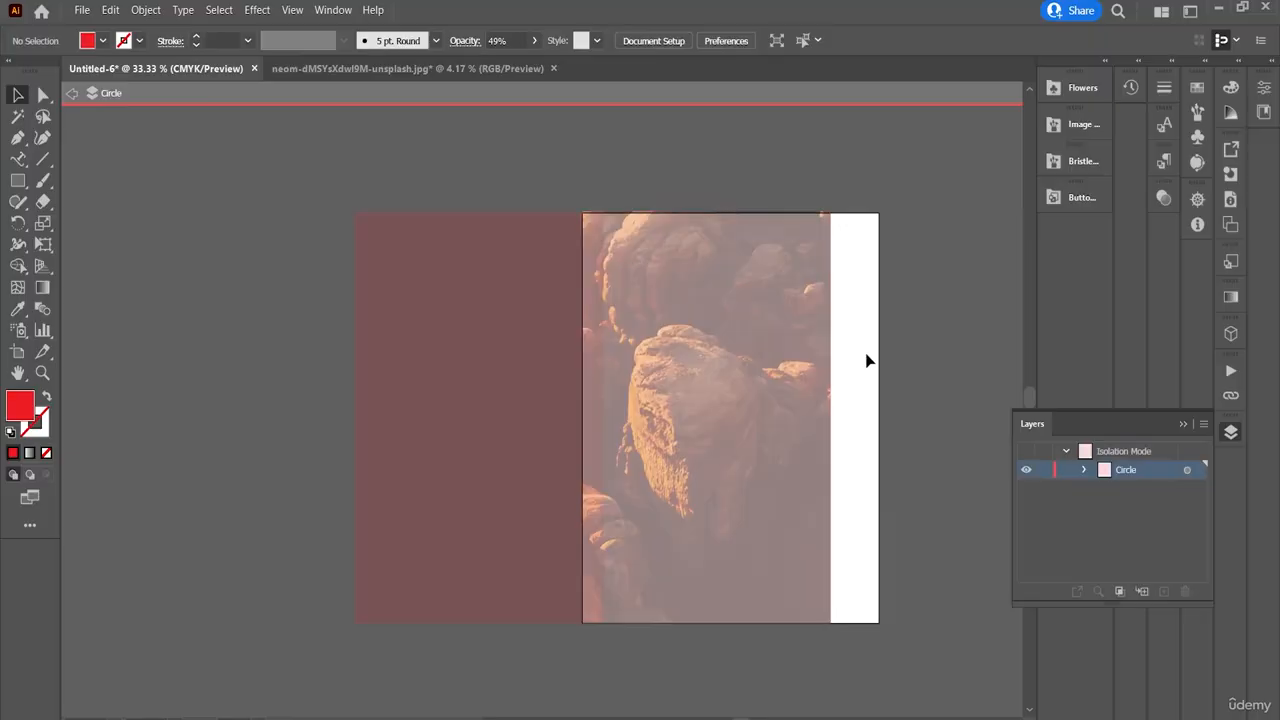
{"action": "double_click", "coordinate": [895, 342]}
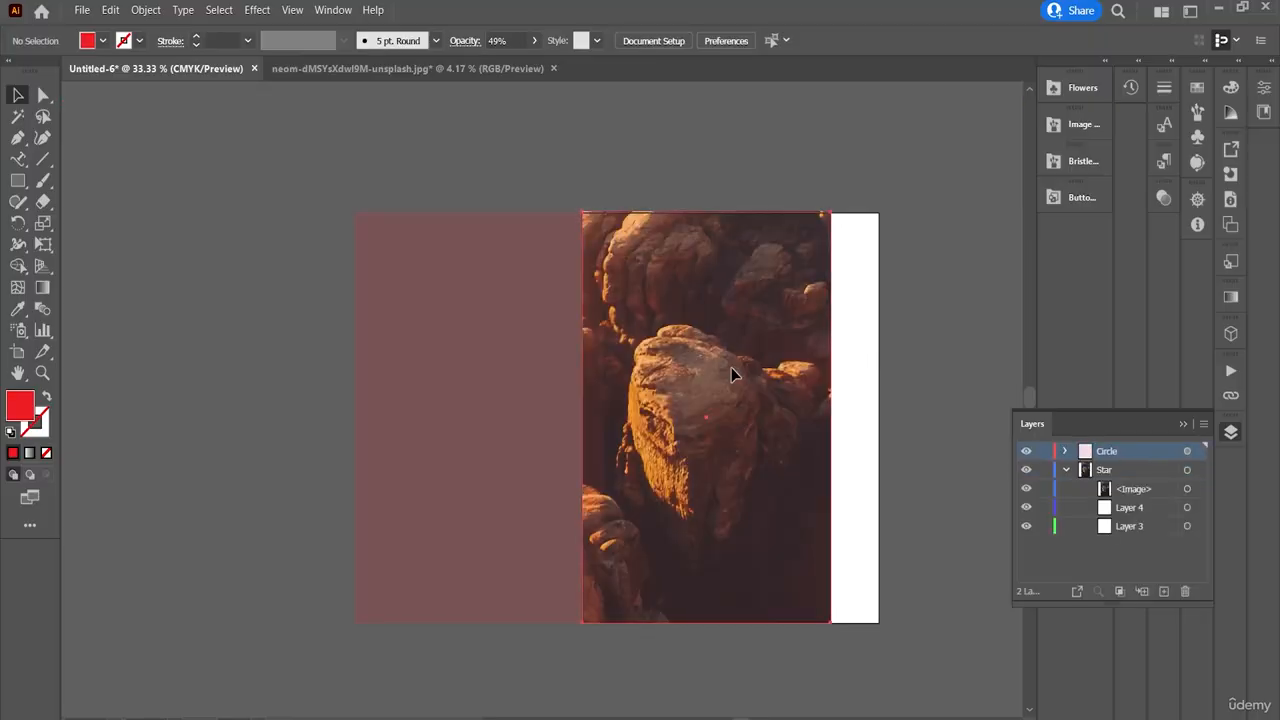
- Move the second red rectangle off the photo and place a duplicate of the photo beside the original
{"action": "left_click_drag", "start_coordinate": [731, 367], "coordinate": [315, 393]}
{"action": "left_click", "coordinate": [738, 442]}
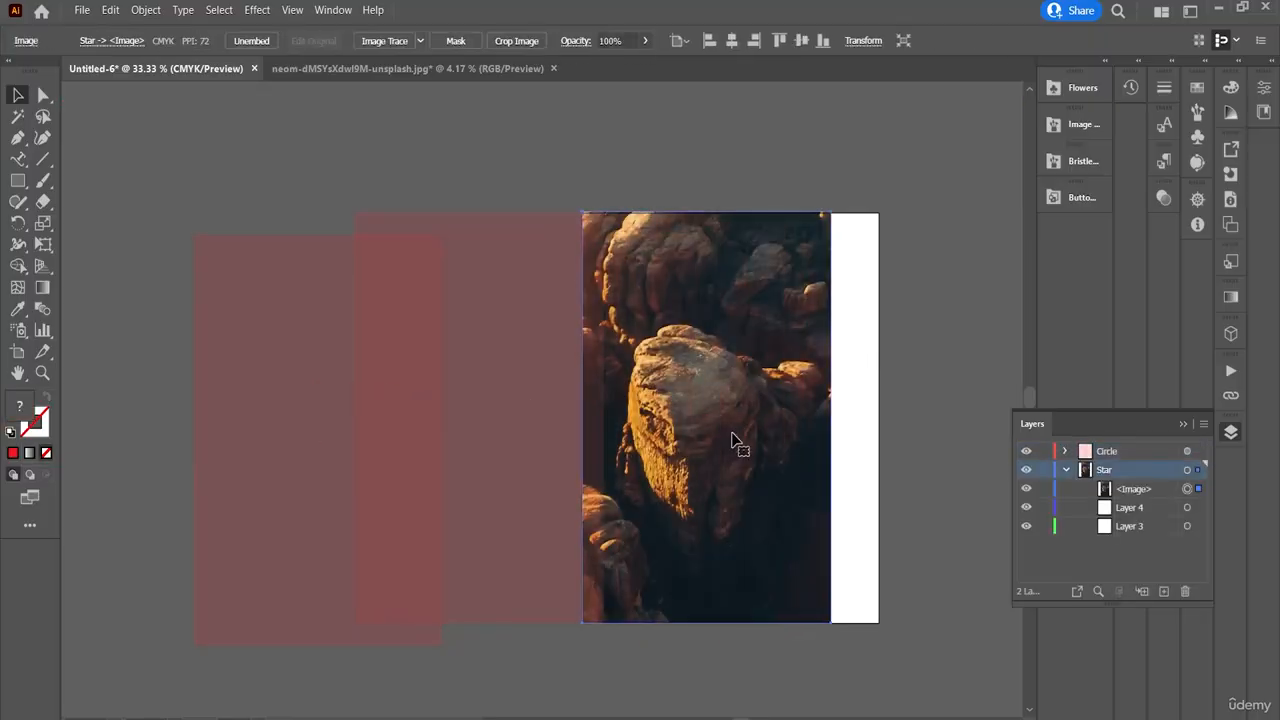
{"action": "left_click_drag", "start_coordinate": [789, 480], "coordinate": [908, 547]}
{"action": "left_click_drag", "start_coordinate": [781, 412], "coordinate": [942, 528]}
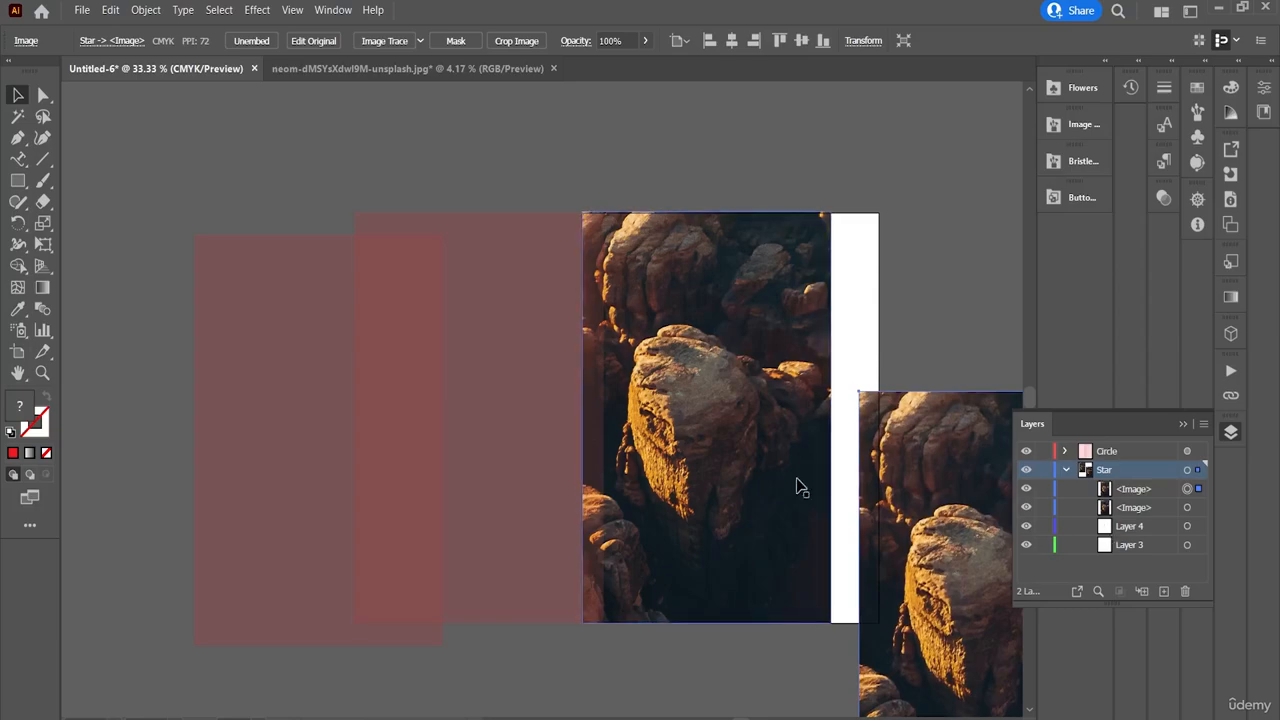
- Delete both red rectangles lying on the pasteboard beside the photo
{"action": "left_click", "coordinate": [503, 377]}
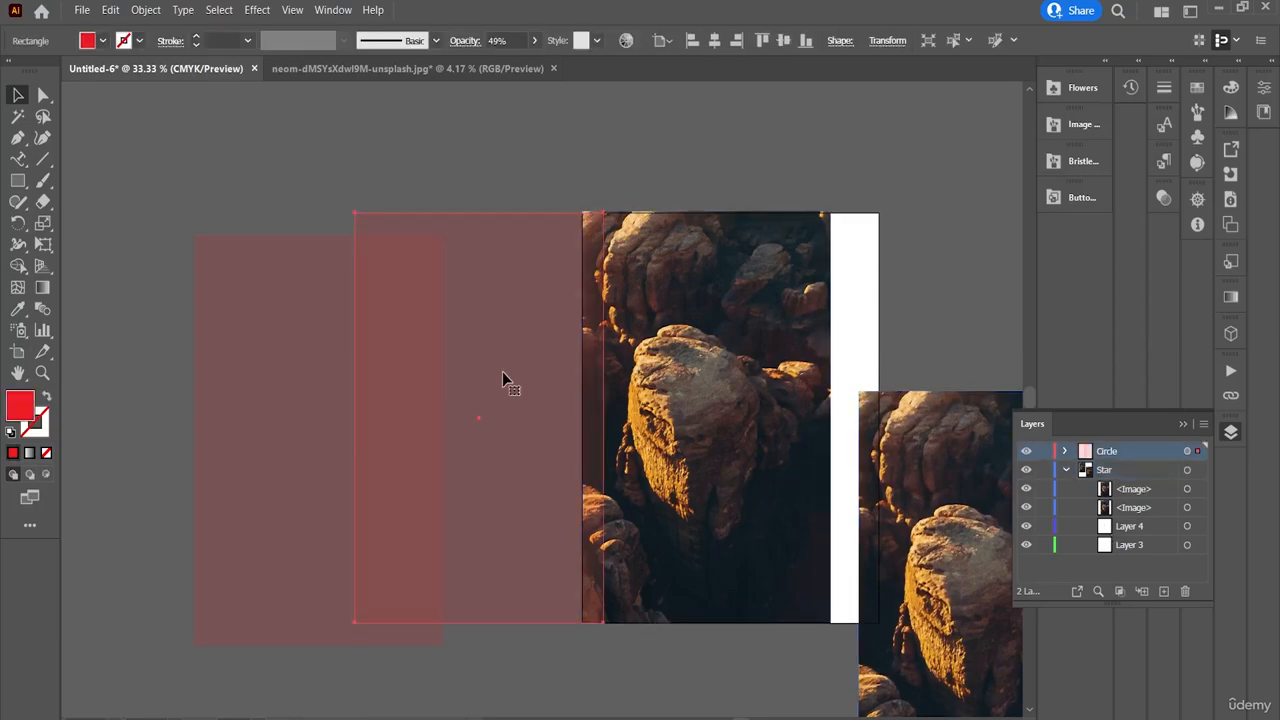
{"action": "key", "text": "Delete"}
{"action": "left_click", "coordinate": [379, 335]}
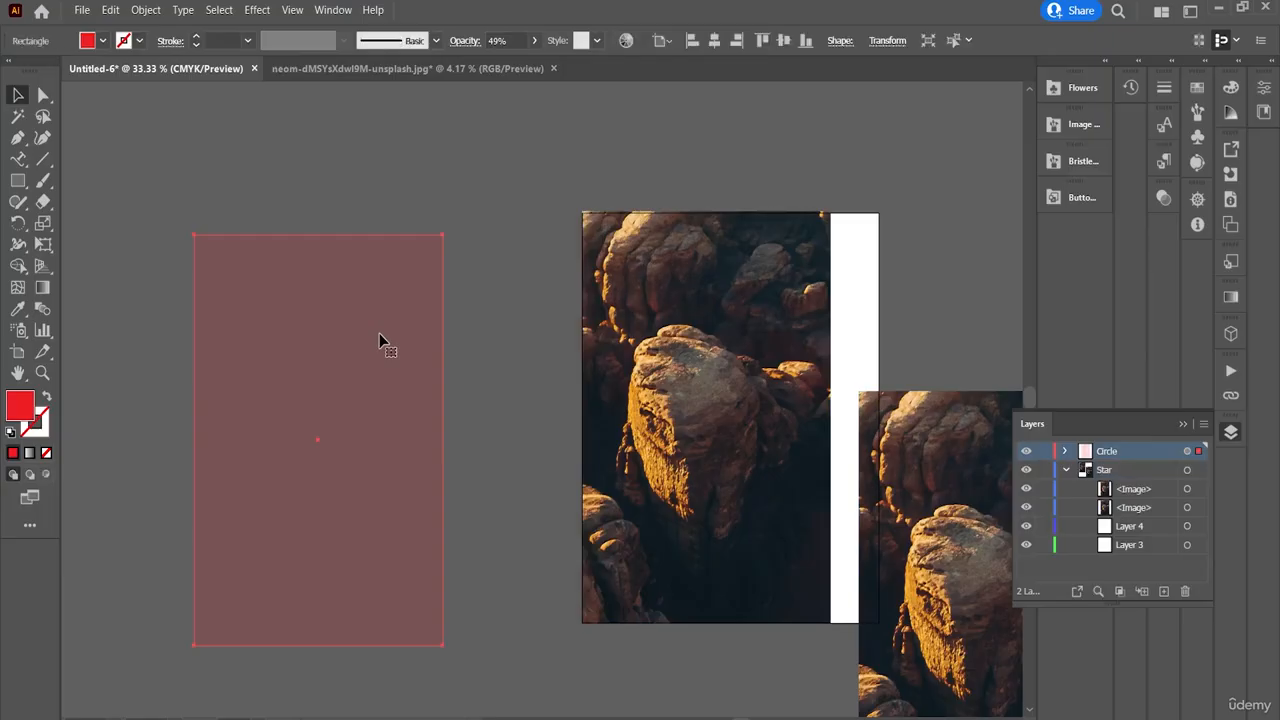
{"action": "key", "text": "Delete"}
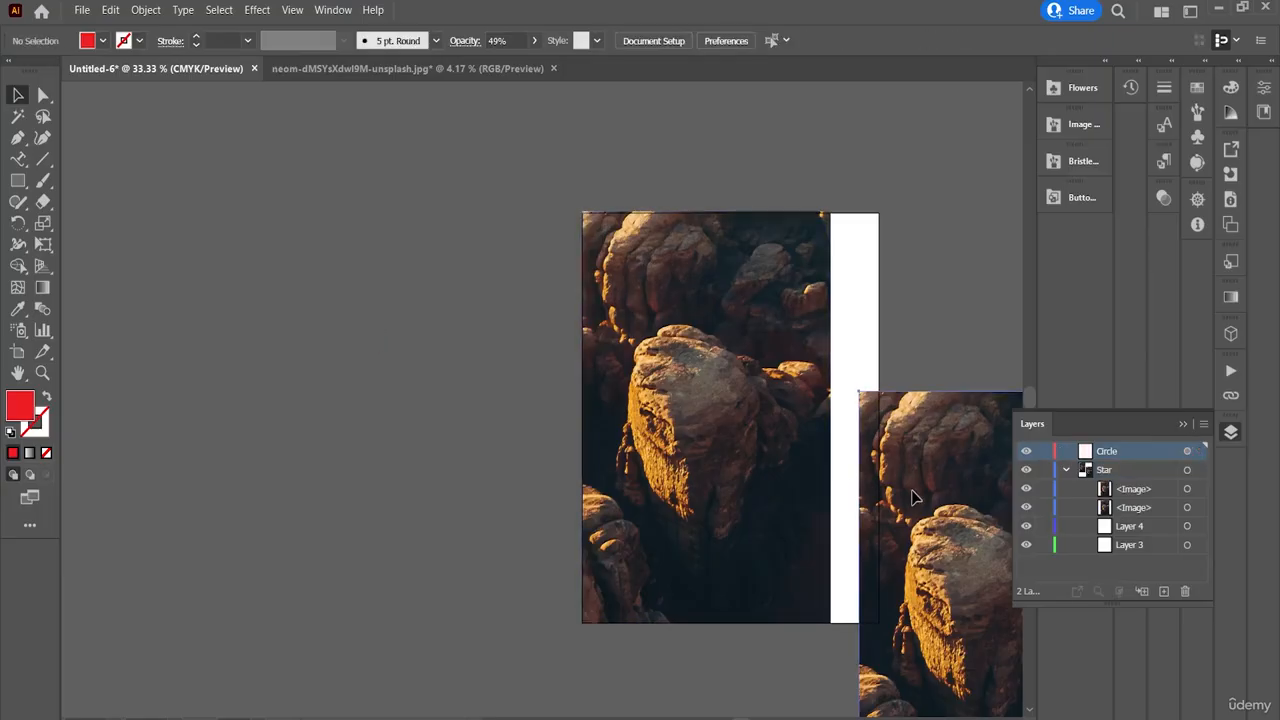
- Align the photo copy exactly over the original and set the copy's opacity to 52%
{"action": "left_click_drag", "start_coordinate": [911, 497], "coordinate": [632, 312]}
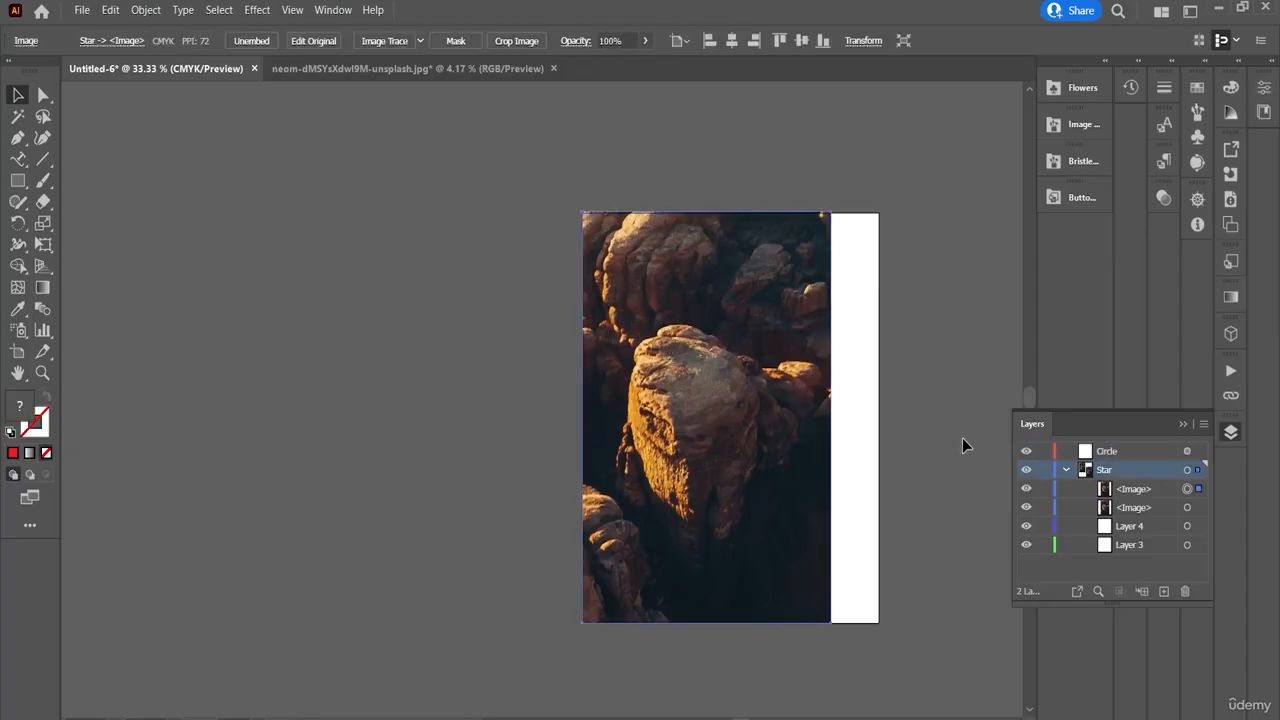
{"action": "left_click", "coordinate": [1124, 488]}
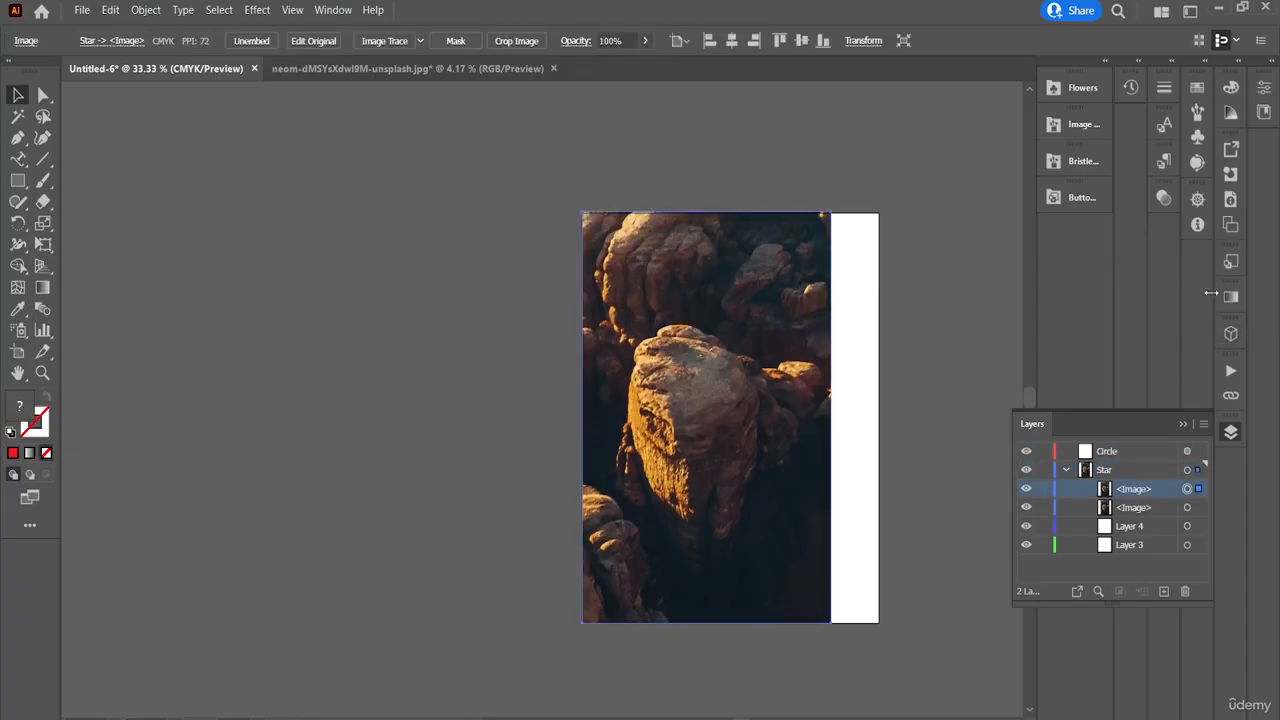
{"action": "left_click", "coordinate": [330, 9]}
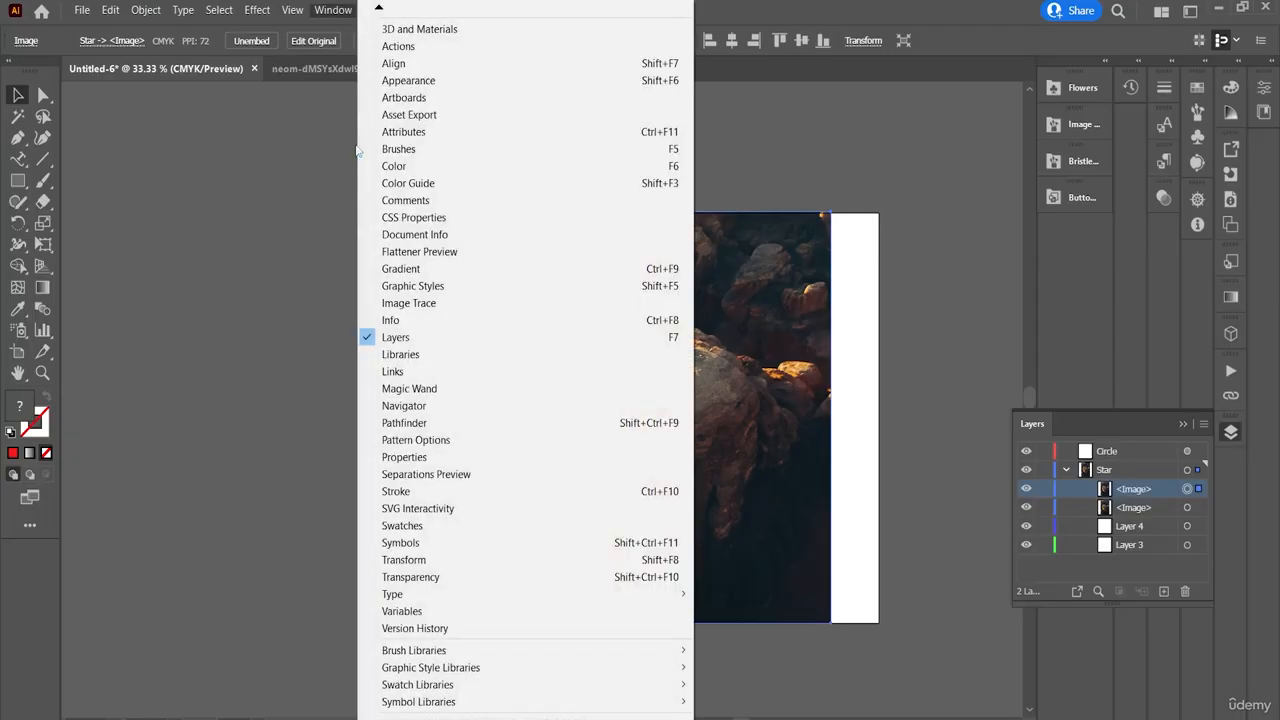
{"action": "left_click", "coordinate": [448, 577]}
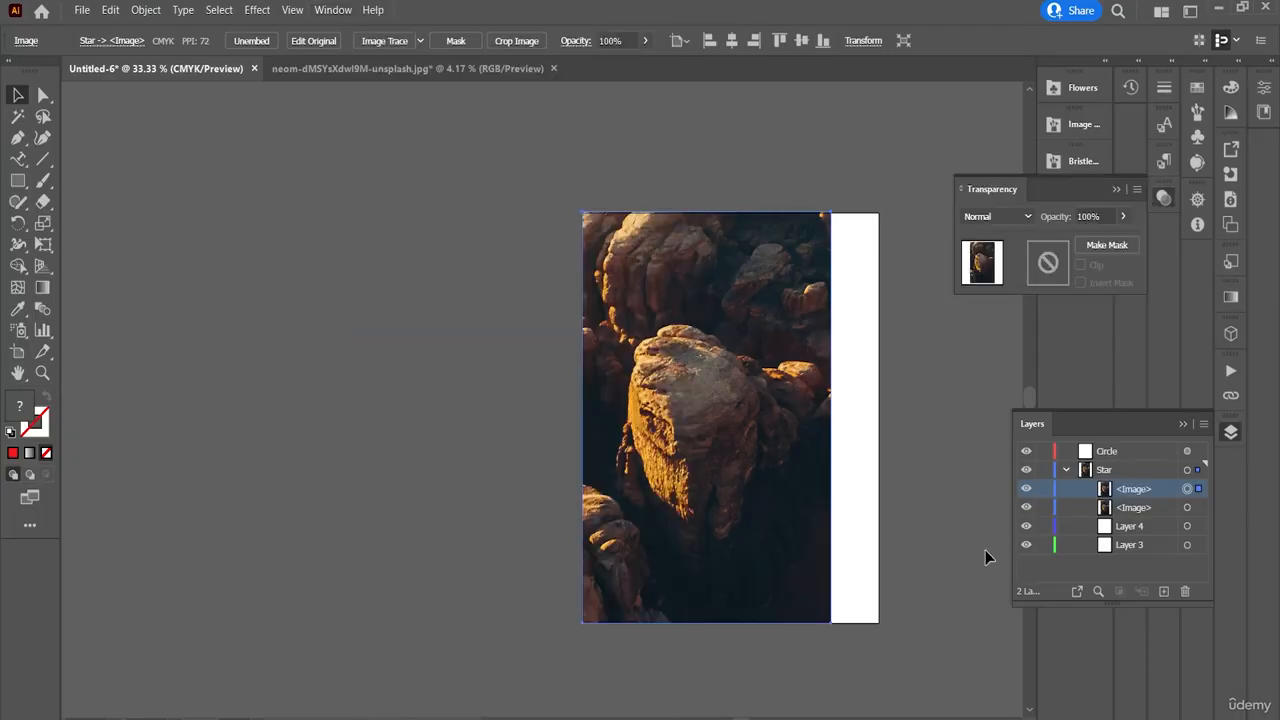
{"action": "left_click", "coordinate": [1120, 216]}
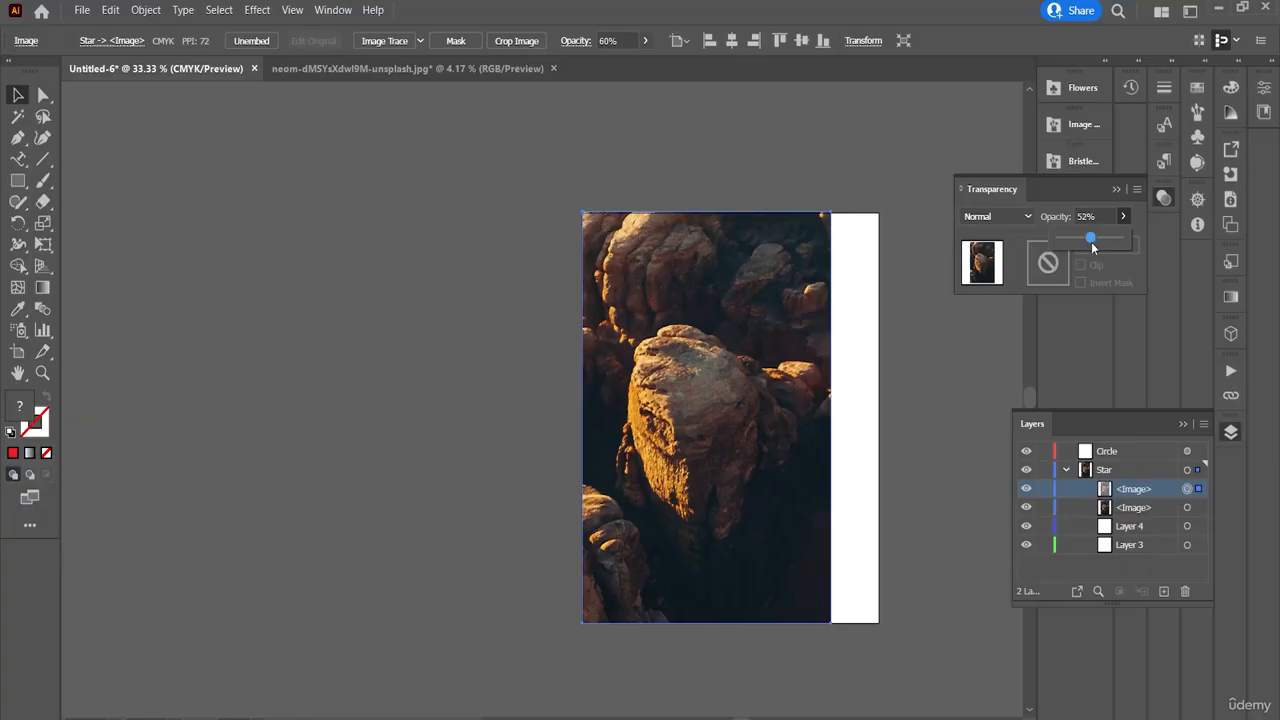
{"action": "left_click", "coordinate": [940, 350]}
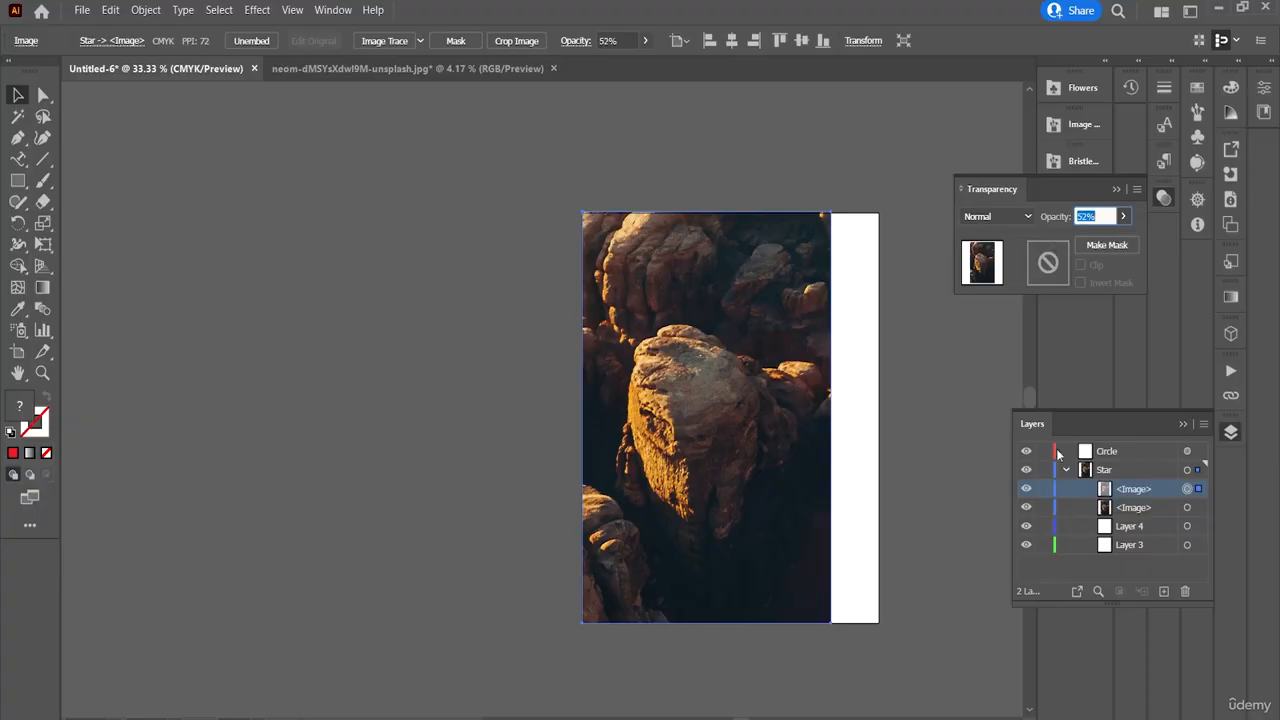
- Hide and show the lower image to check the copy's transparency, and close the transparency settings
{"action": "left_click", "coordinate": [1026, 509]}
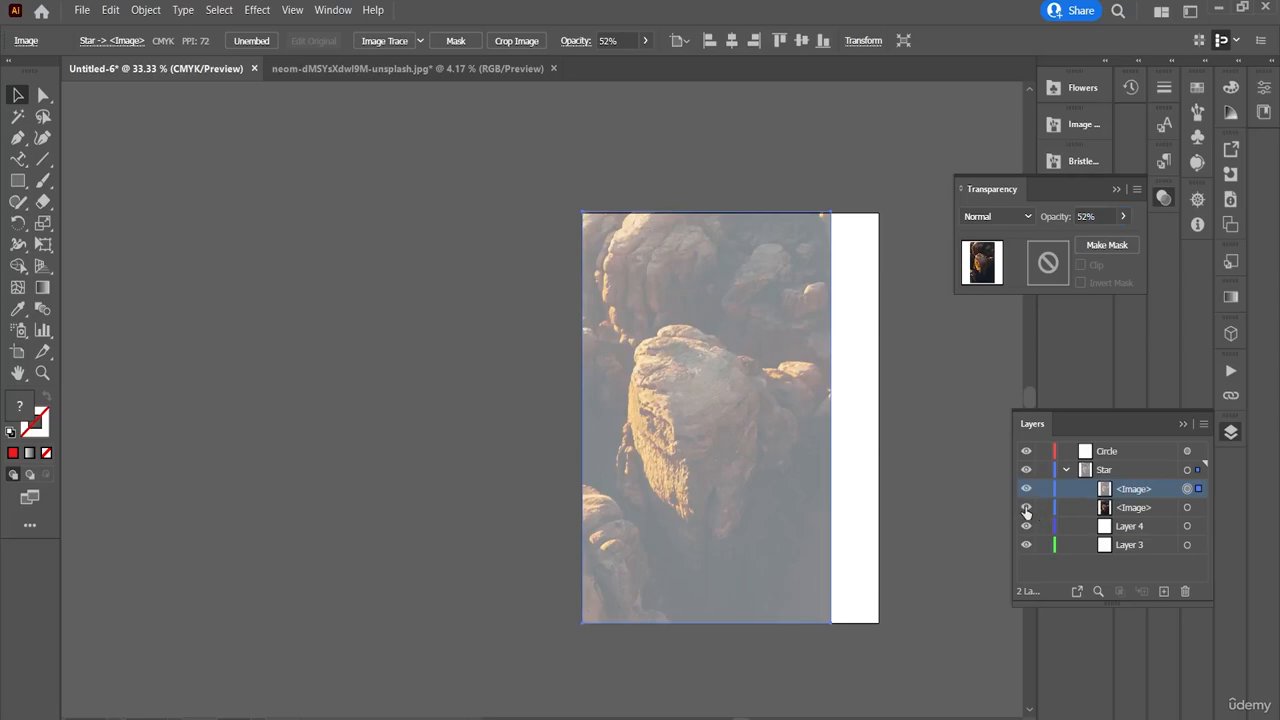
{"action": "left_click", "coordinate": [1026, 508]}
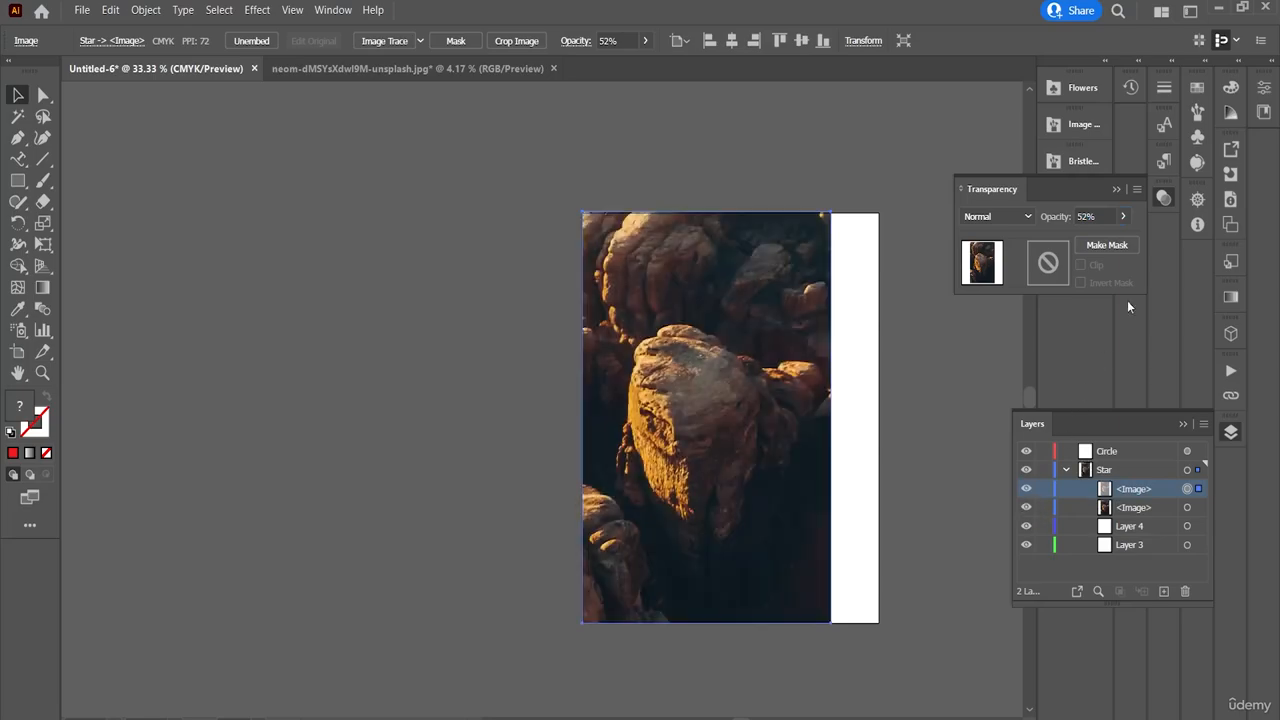
{"action": "left_click", "coordinate": [1117, 189]}
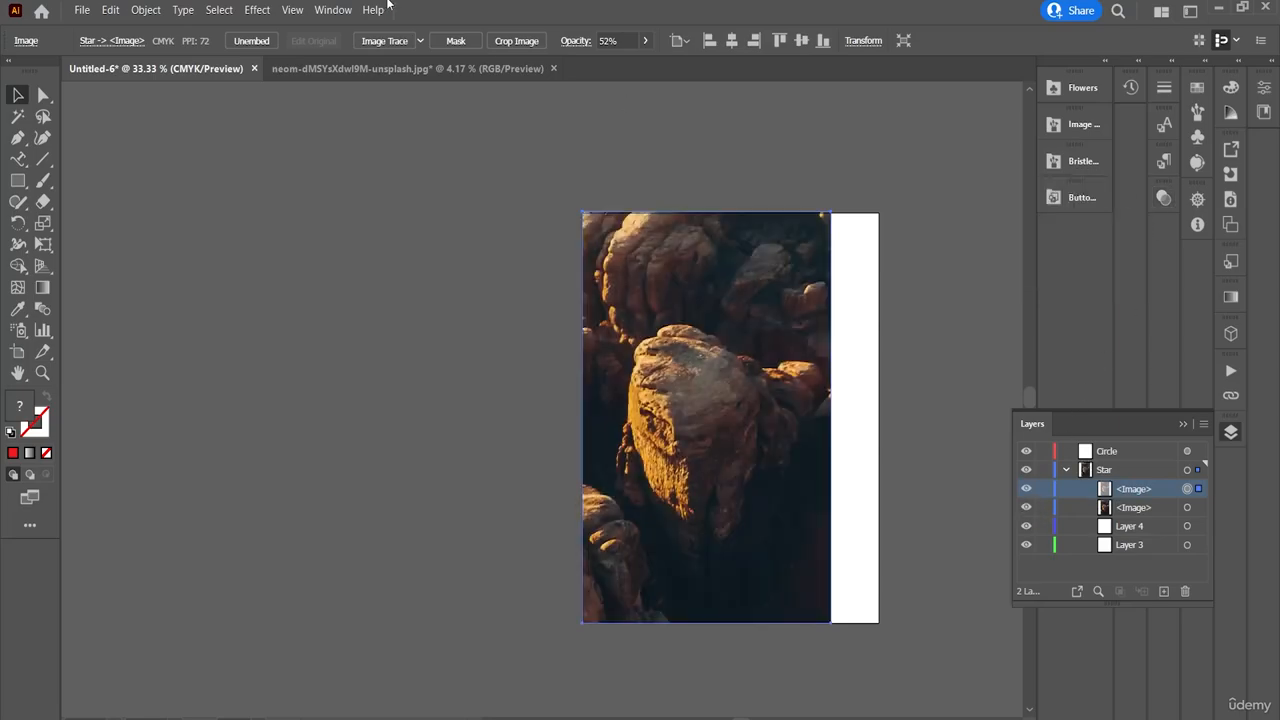
- Apply a Radial Blur to the upper photo copy with amount 19, Spin method and Good quality
{"action": "left_click", "coordinate": [258, 10]}
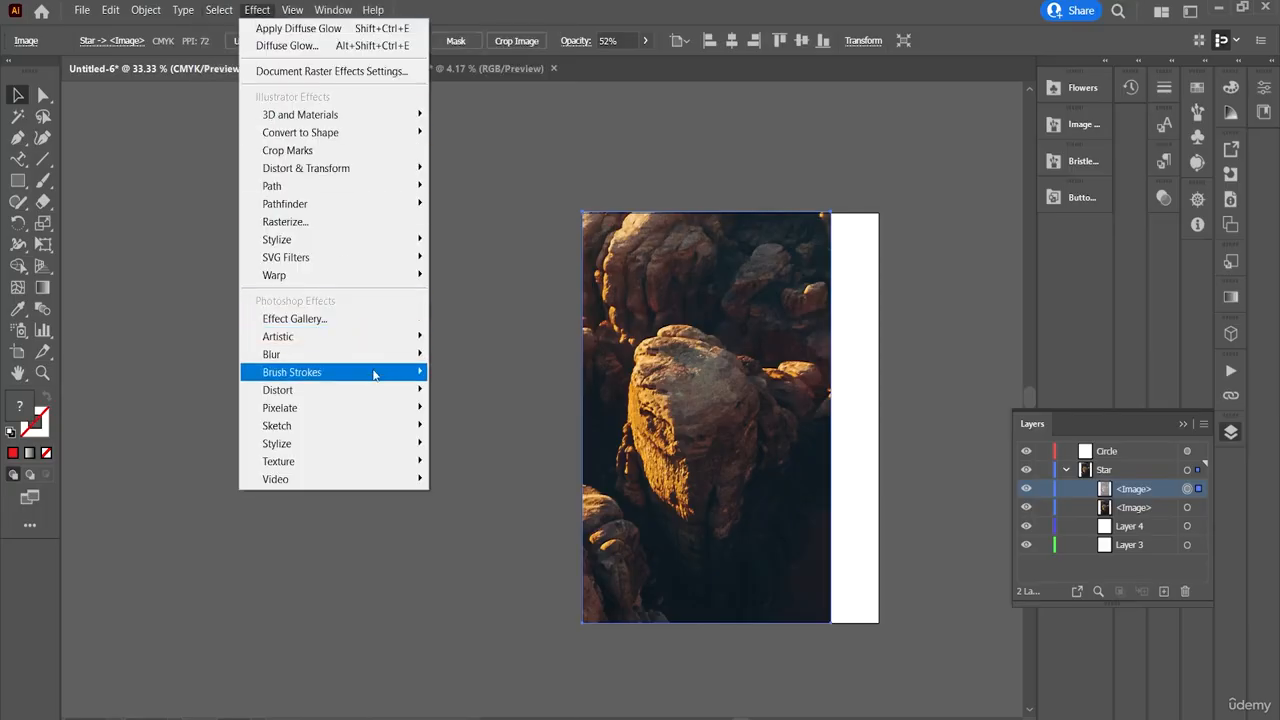
{"action": "mouse_move", "coordinate": [377, 373]}
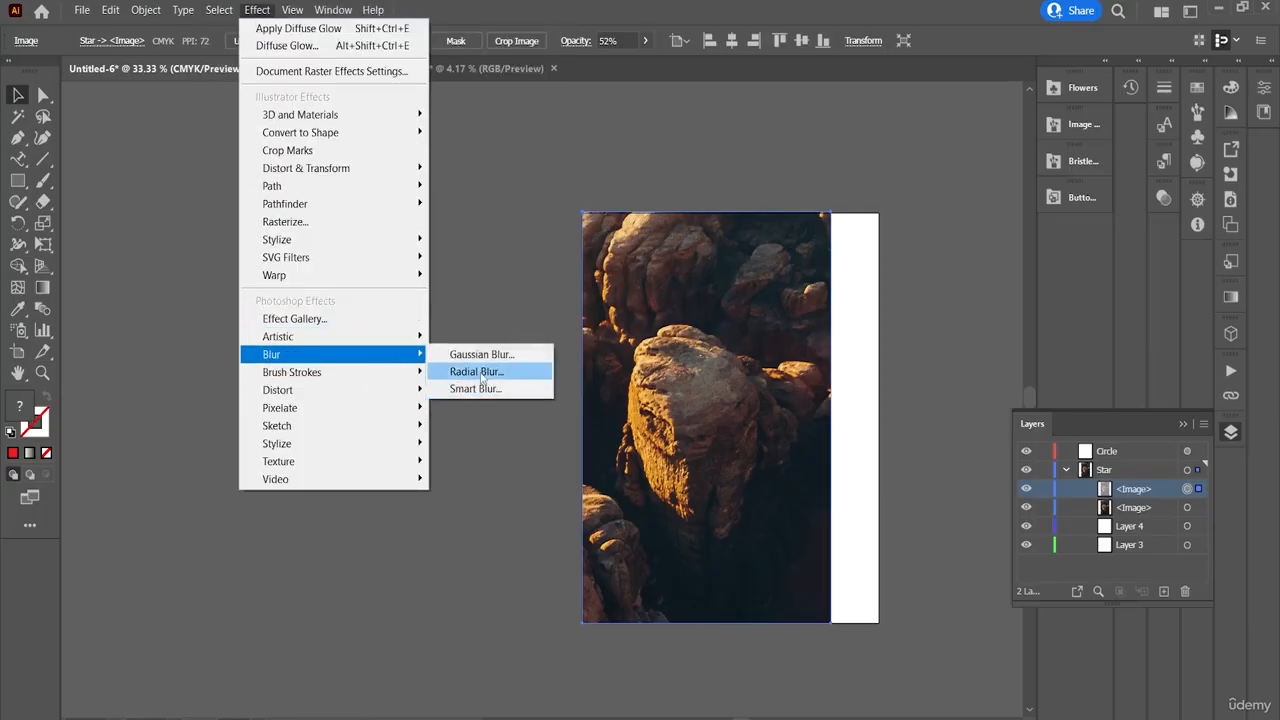
{"action": "left_click", "coordinate": [481, 372]}
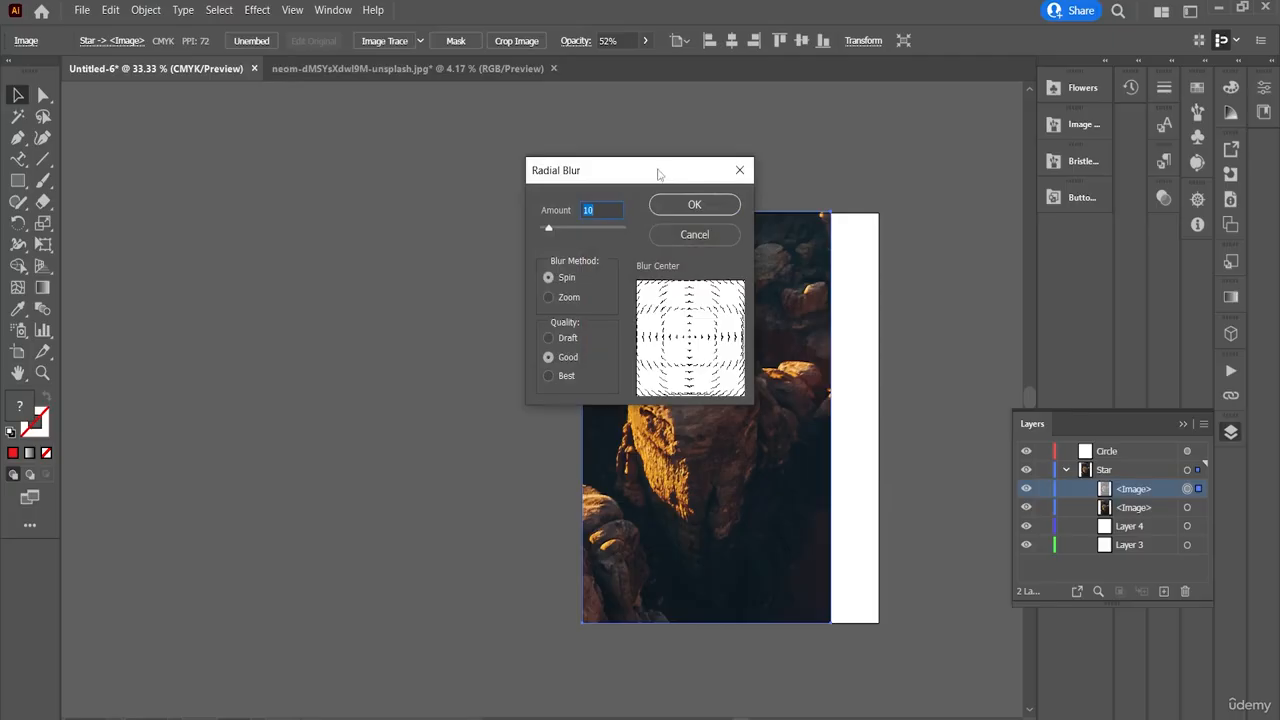
{"action": "left_click_drag", "start_coordinate": [660, 175], "coordinate": [398, 202]}
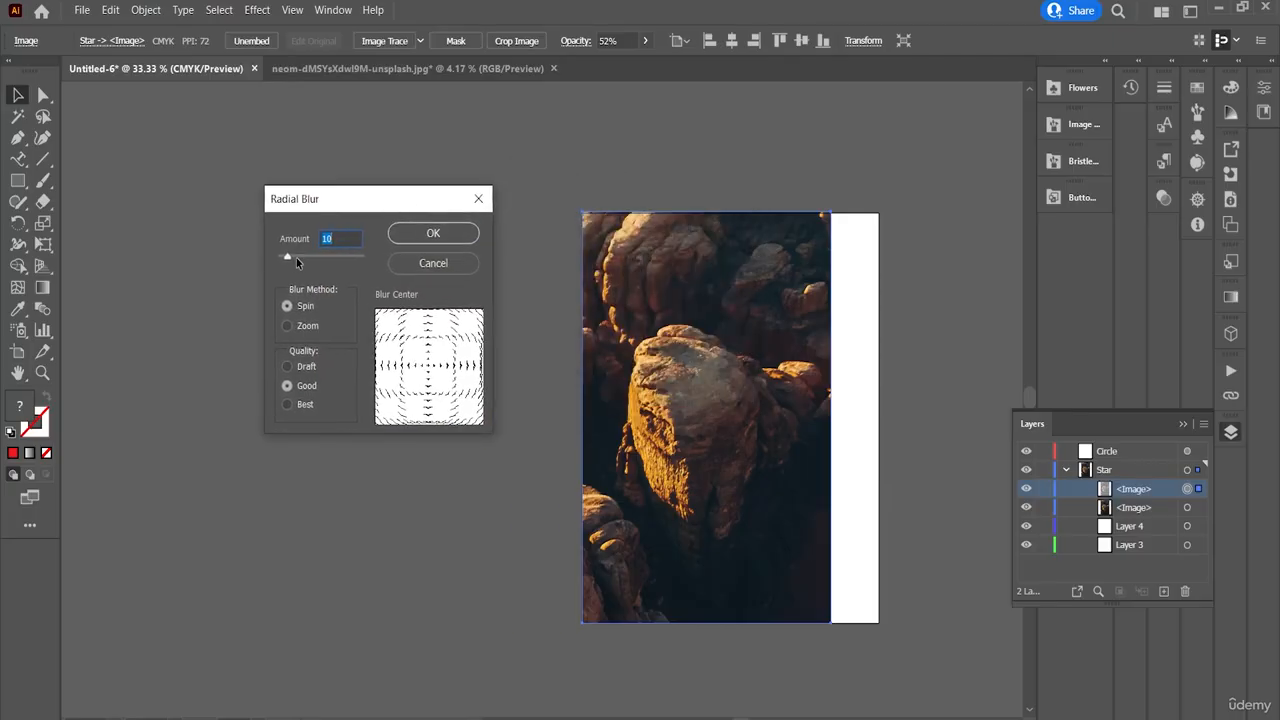
{"action": "left_click", "coordinate": [296, 257]}
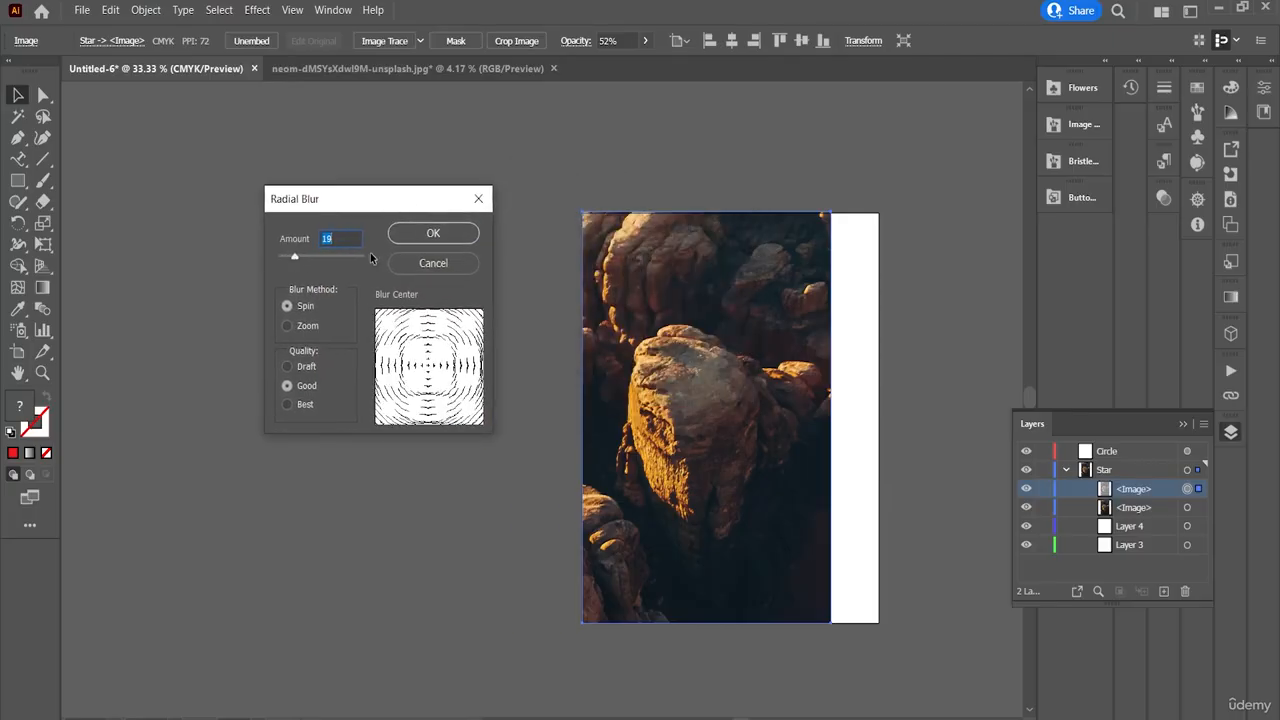
{"action": "left_click", "coordinate": [450, 234]}
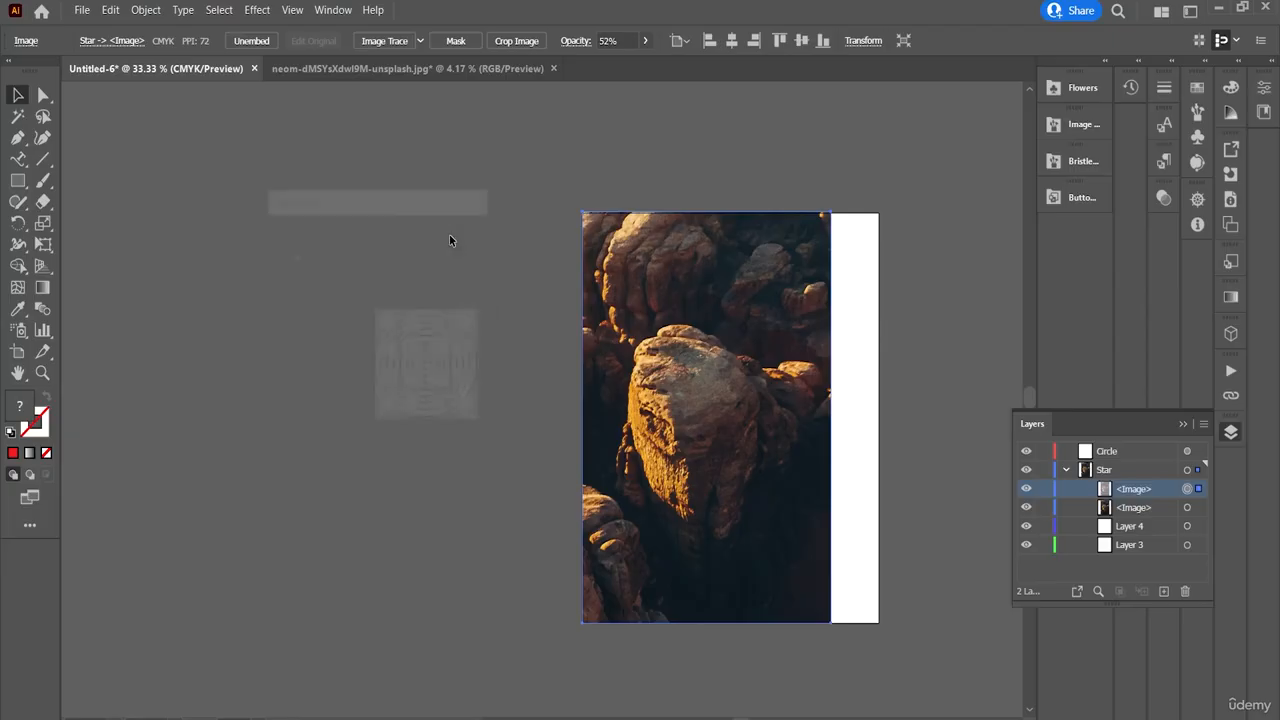
- Toggle the visibility of the two stacked images to compare the blurred copy with the original, and highlight their layer entries
{"action": "left_click", "coordinate": [1027, 489]}
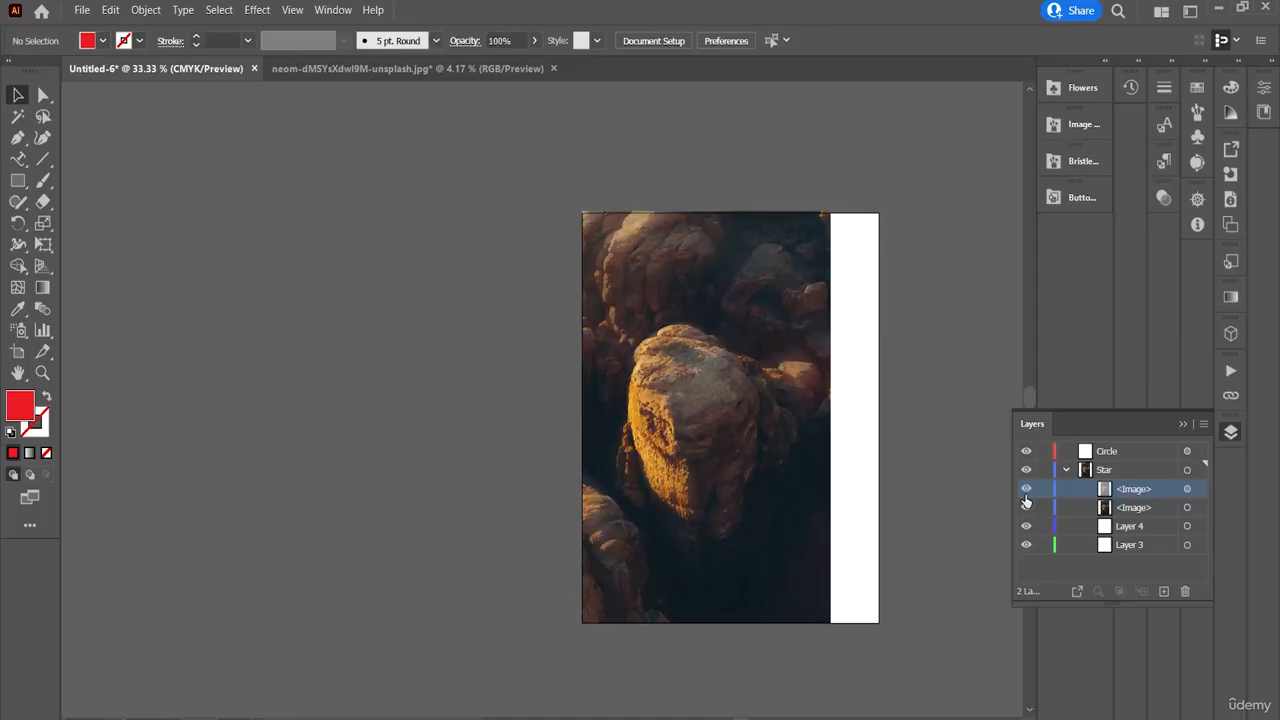
{"action": "left_click", "coordinate": [1026, 489]}
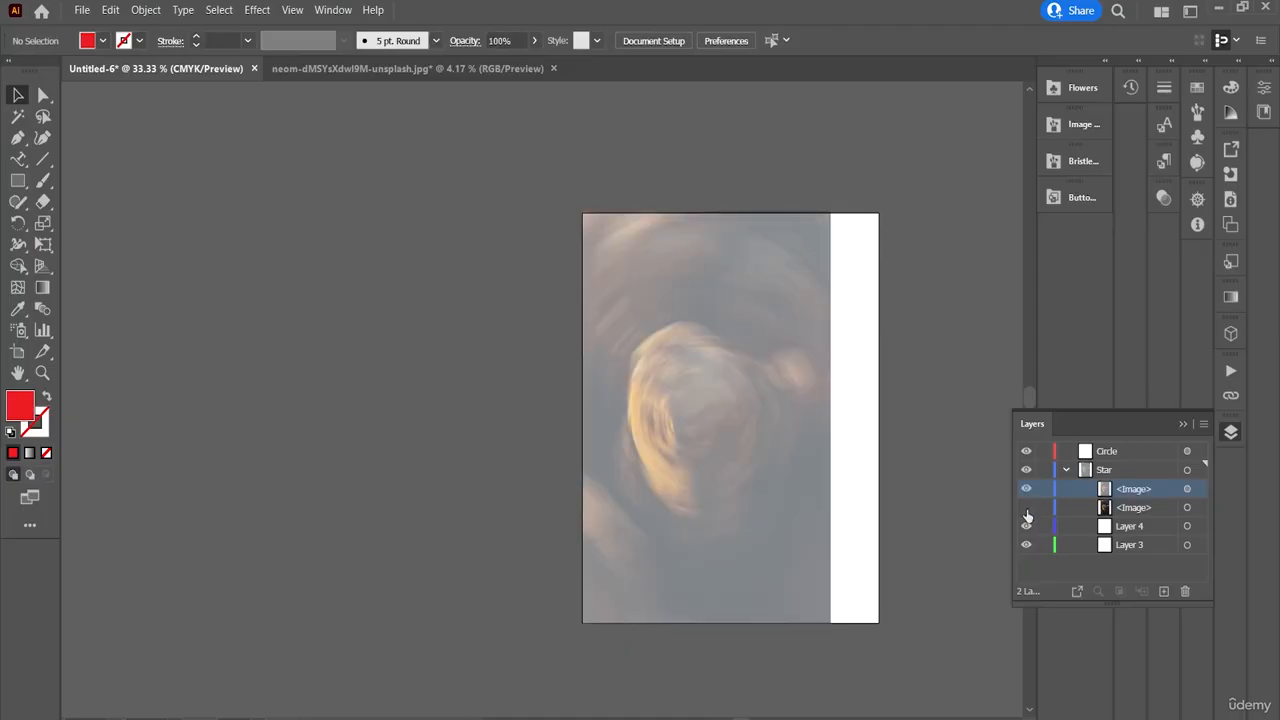
{"action": "left_click", "coordinate": [1026, 508]}
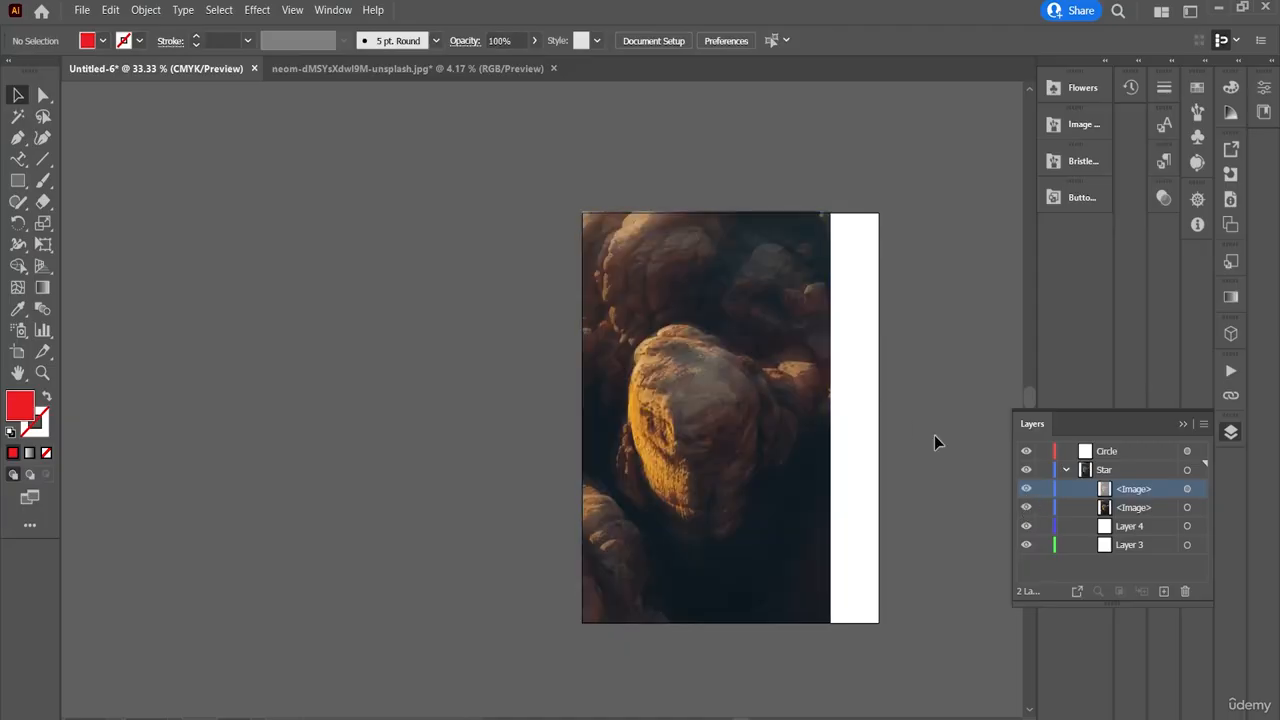
{"action": "left_click", "coordinate": [1103, 451]}
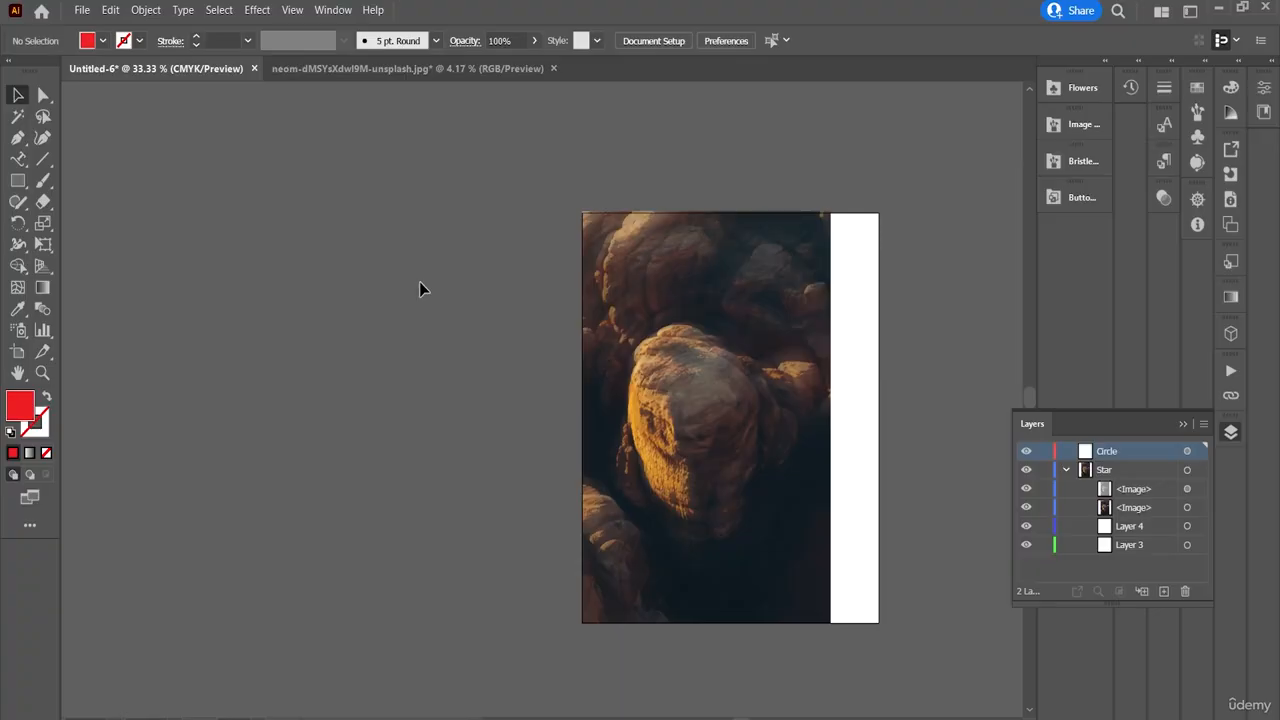
{"action": "left_click", "coordinate": [1103, 471]}
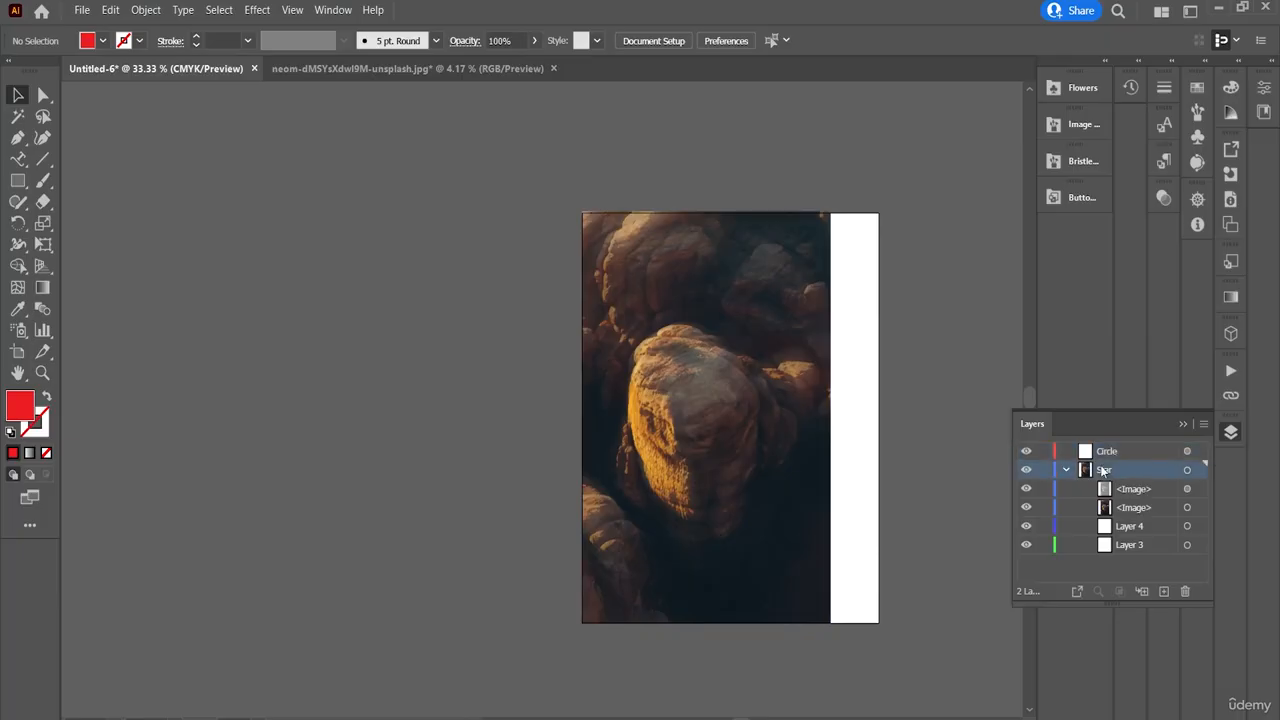
{"action": "left_click", "coordinate": [1133, 507]}
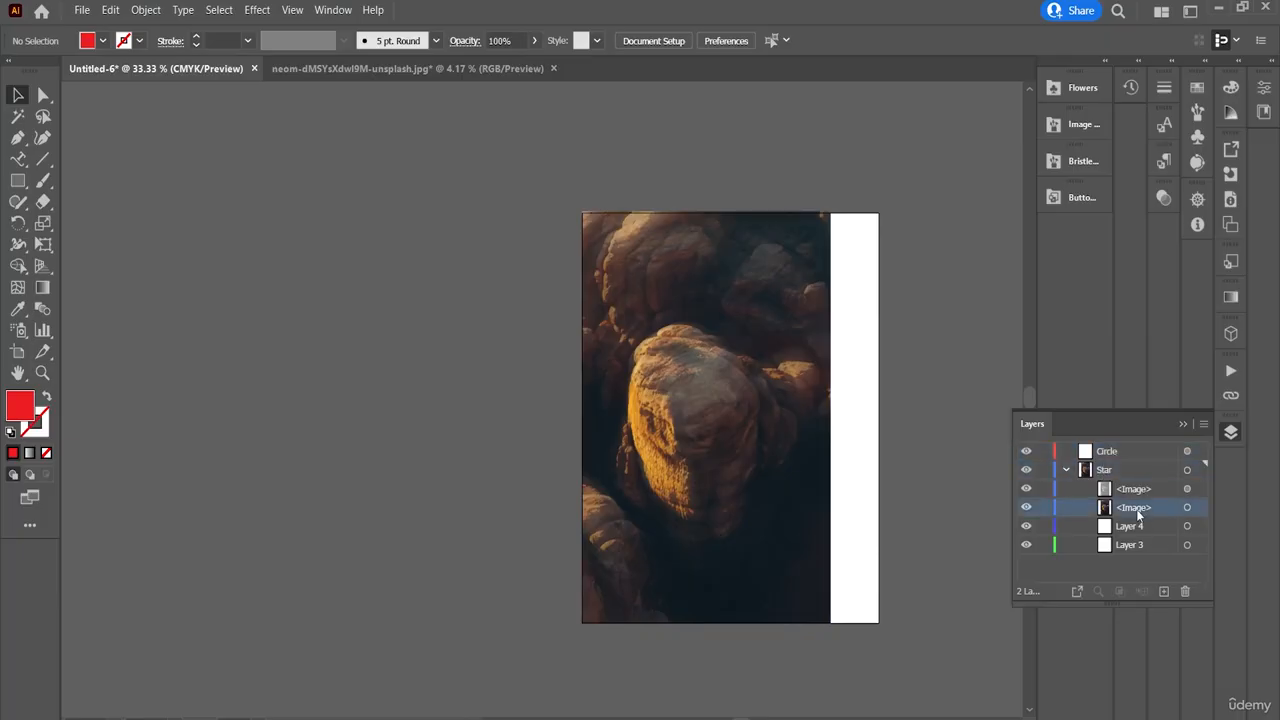
- Delete the blurred upper image and the empty sublayers Layer 4 and Layer 3 from the Star layer
{"action": "left_click", "coordinate": [1140, 489]}
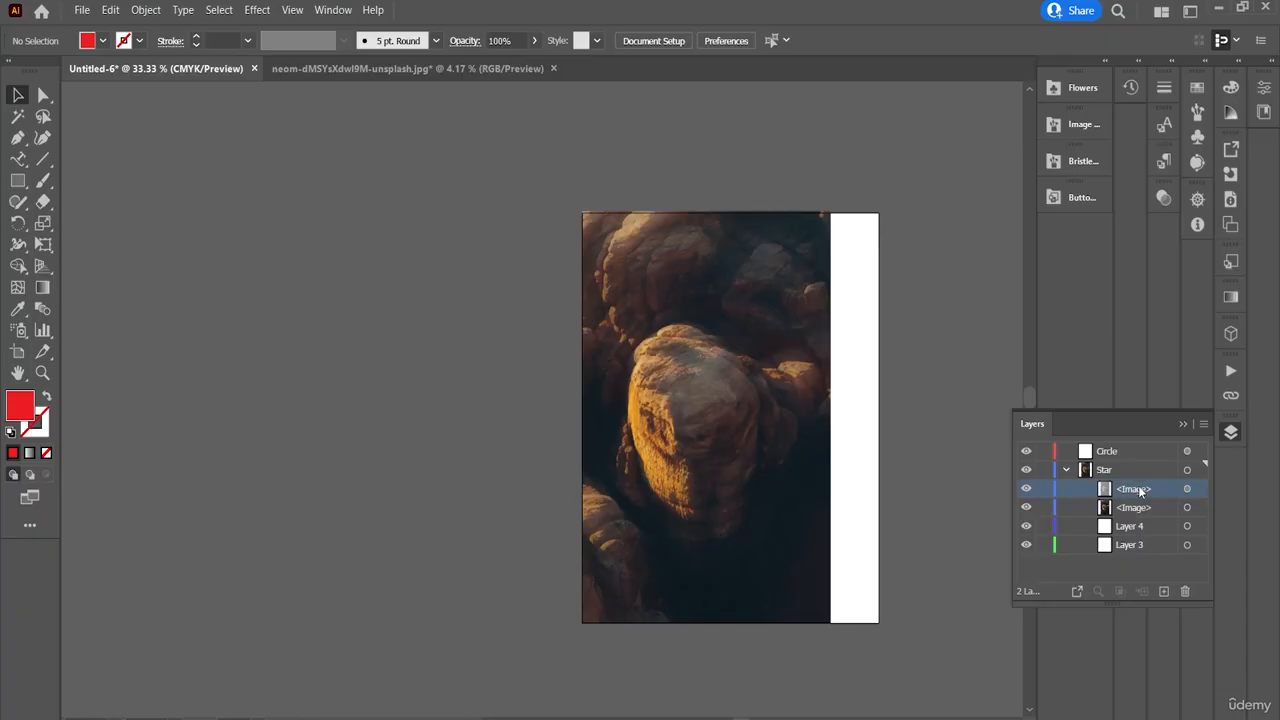
{"action": "left_click", "coordinate": [1186, 591]}
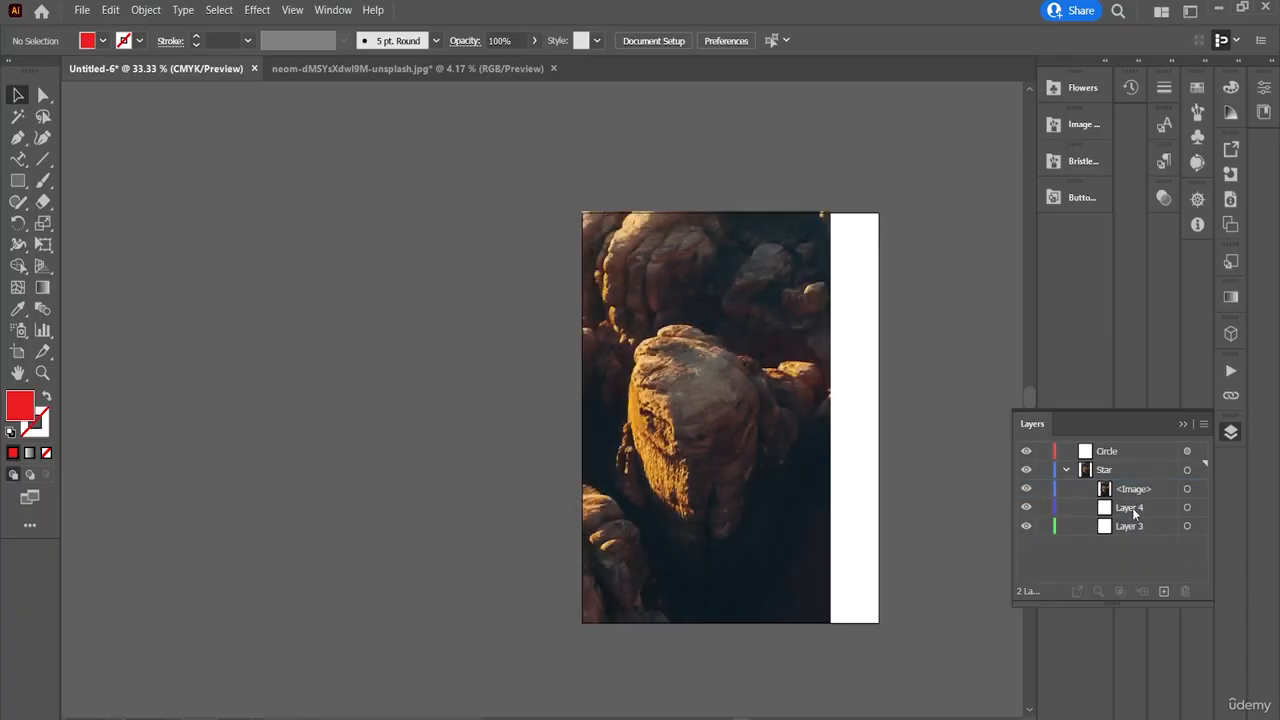
{"action": "left_click", "coordinate": [1132, 507]}
{"action": "left_click", "coordinate": [1186, 591]}
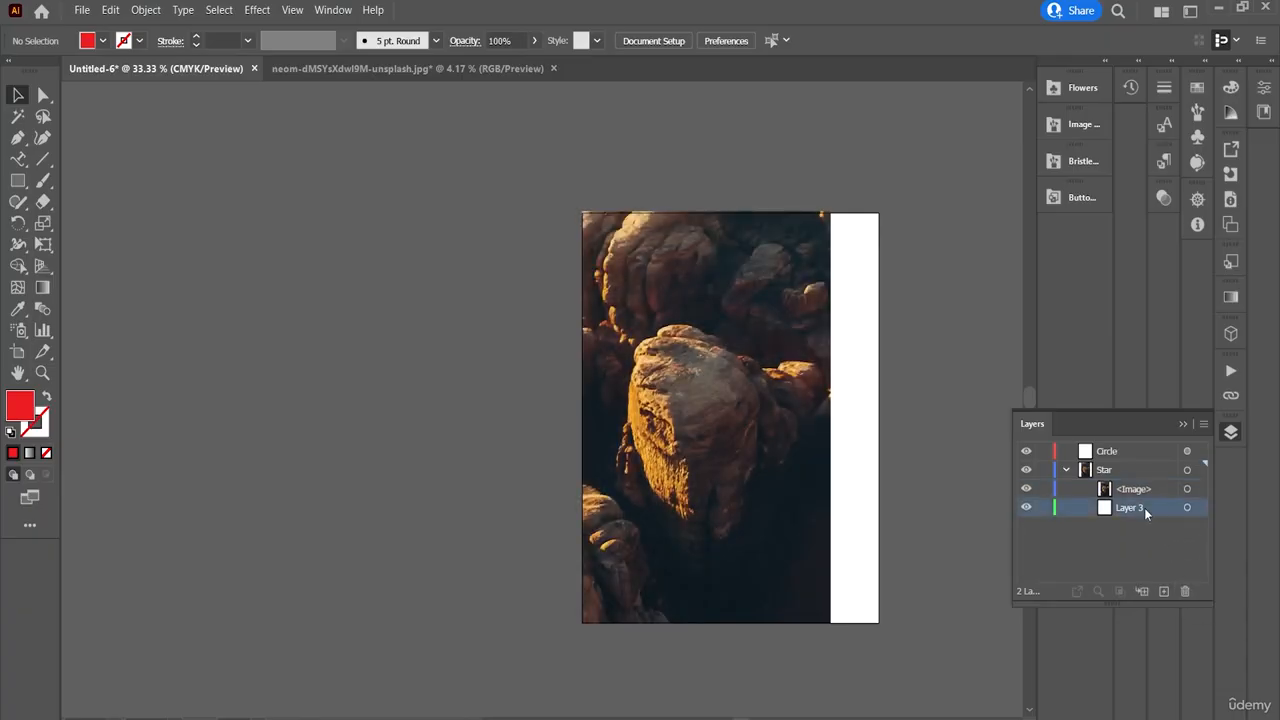
{"action": "left_click", "coordinate": [1186, 591]}
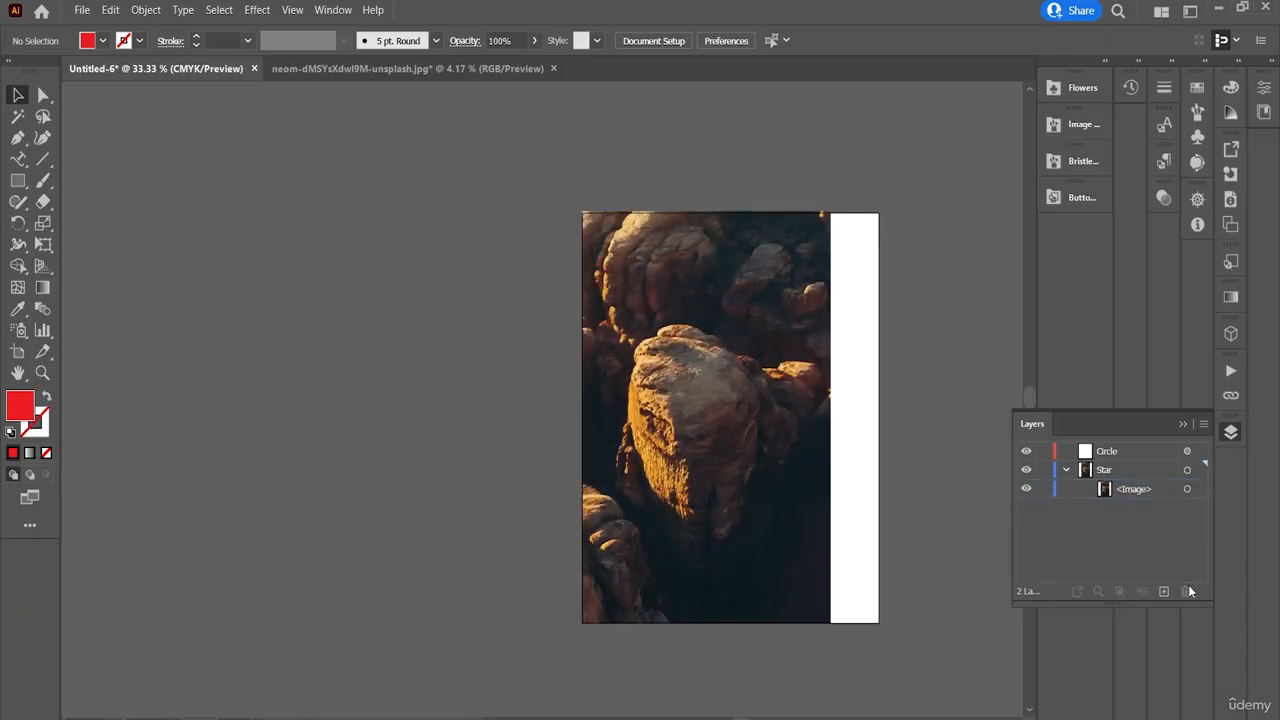
- Open the Circle layer's name for editing, leave it without renaming, and highlight the image entry in the Star layer
{"action": "left_click", "coordinate": [1116, 451]}
{"action": "double_click", "coordinate": [1116, 451]}
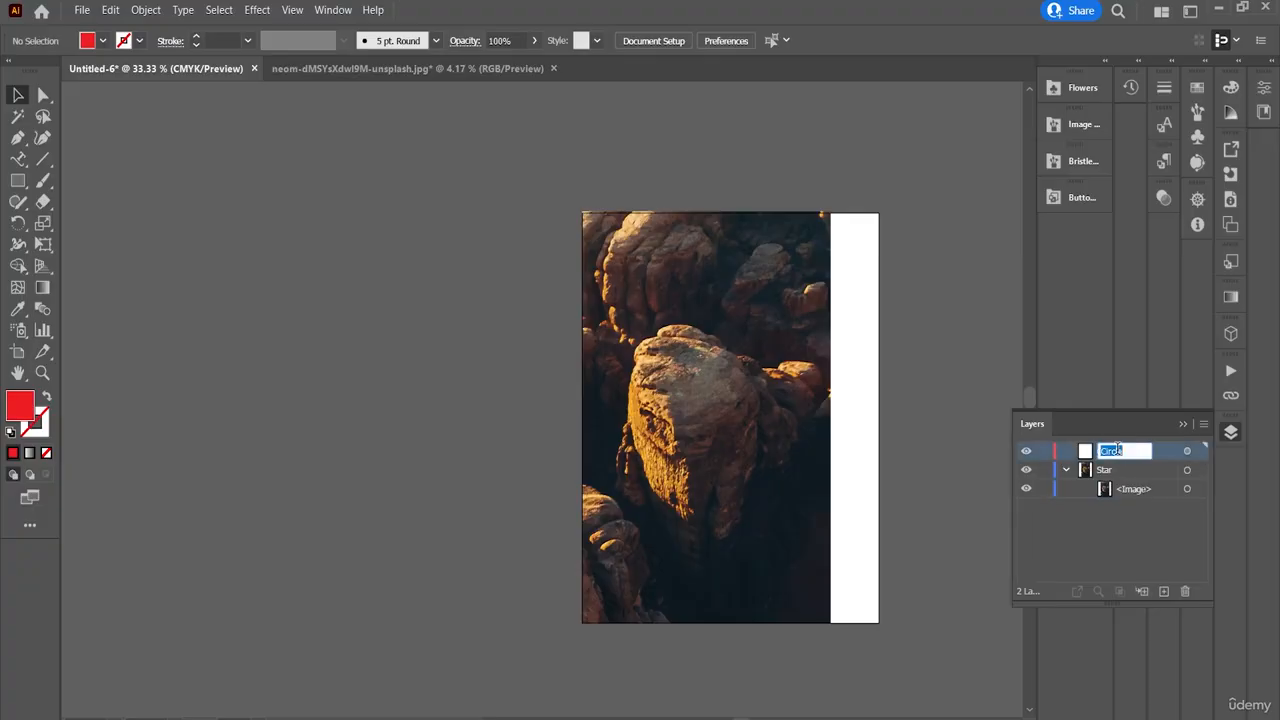
{"action": "left_click", "coordinate": [1091, 508]}
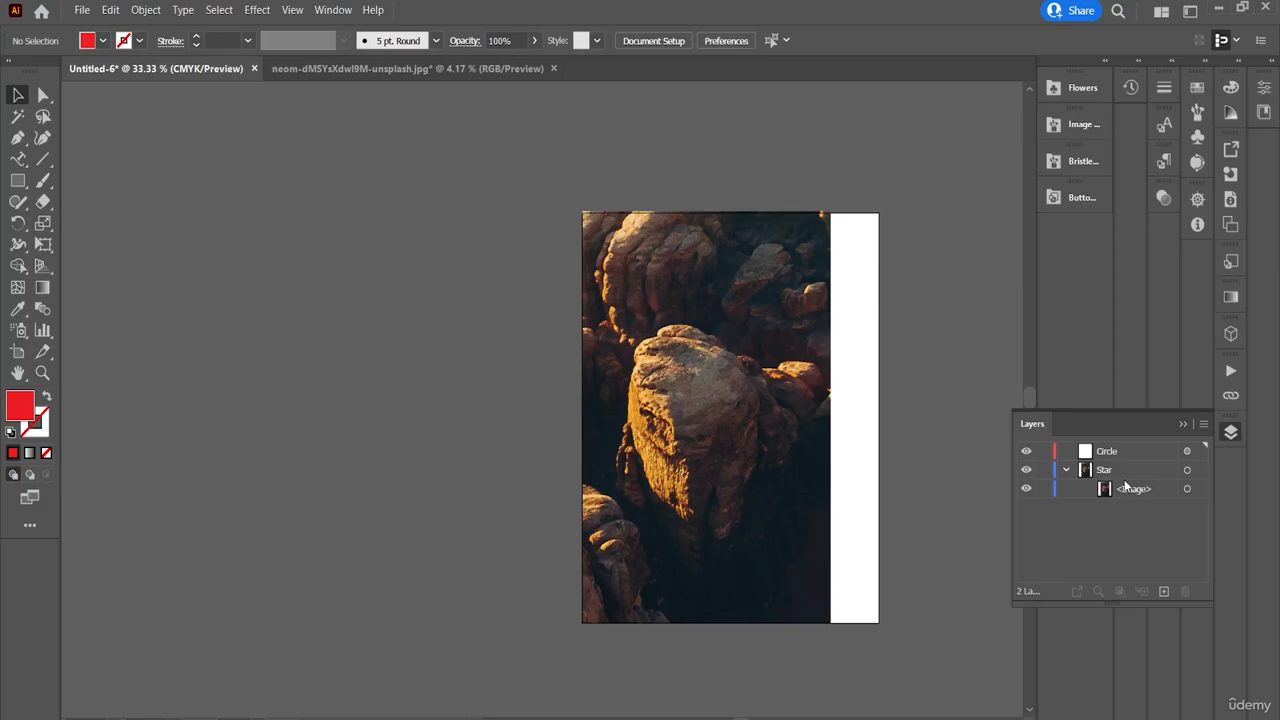
{"action": "left_click", "coordinate": [1127, 489]}
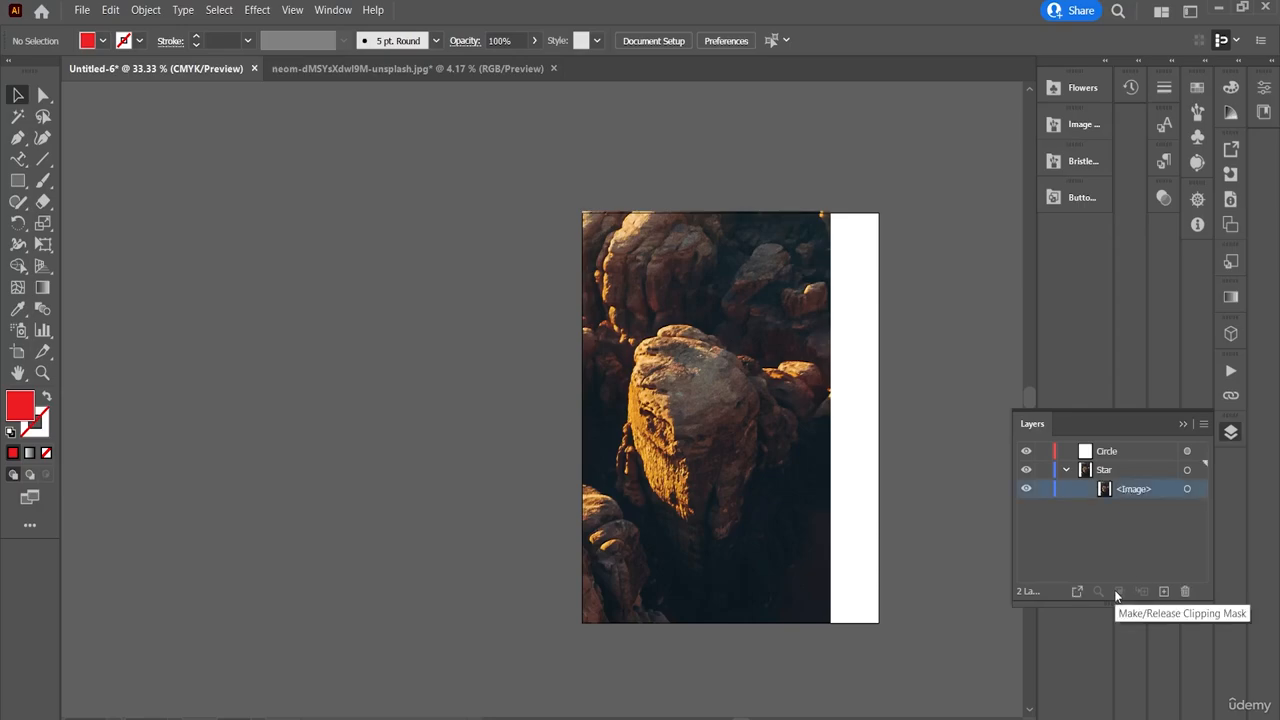